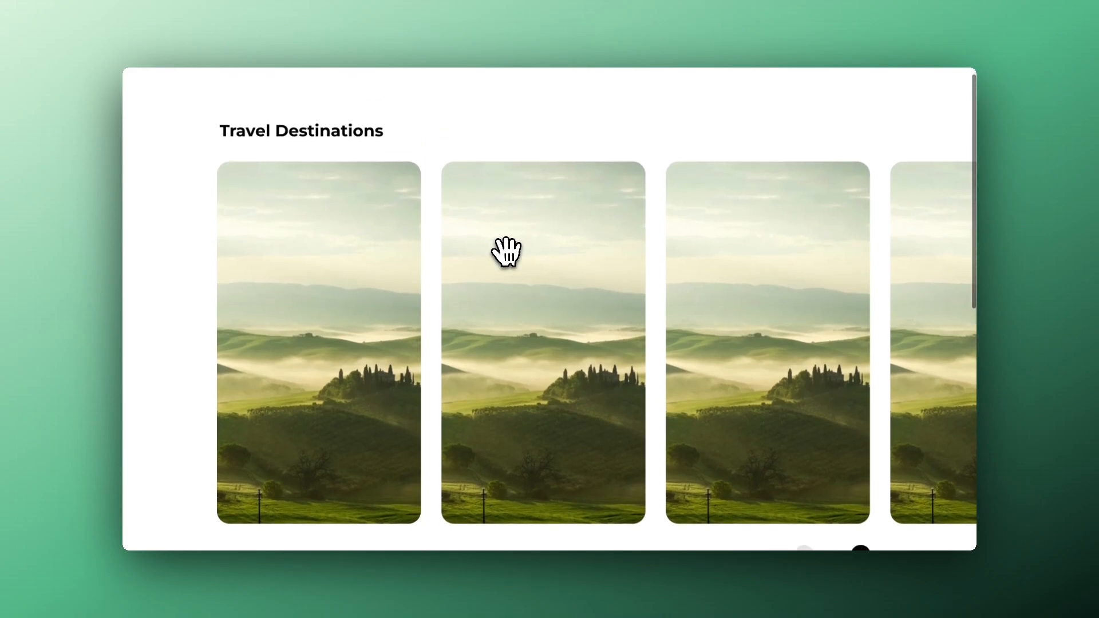
Review the live page and swipe through the card slider in the Large Call to Action Headline section.
scroll(507, 252, "down", 1)
scroll(506, 252, "up", 1)
scroll(506, 252, "down", 1)
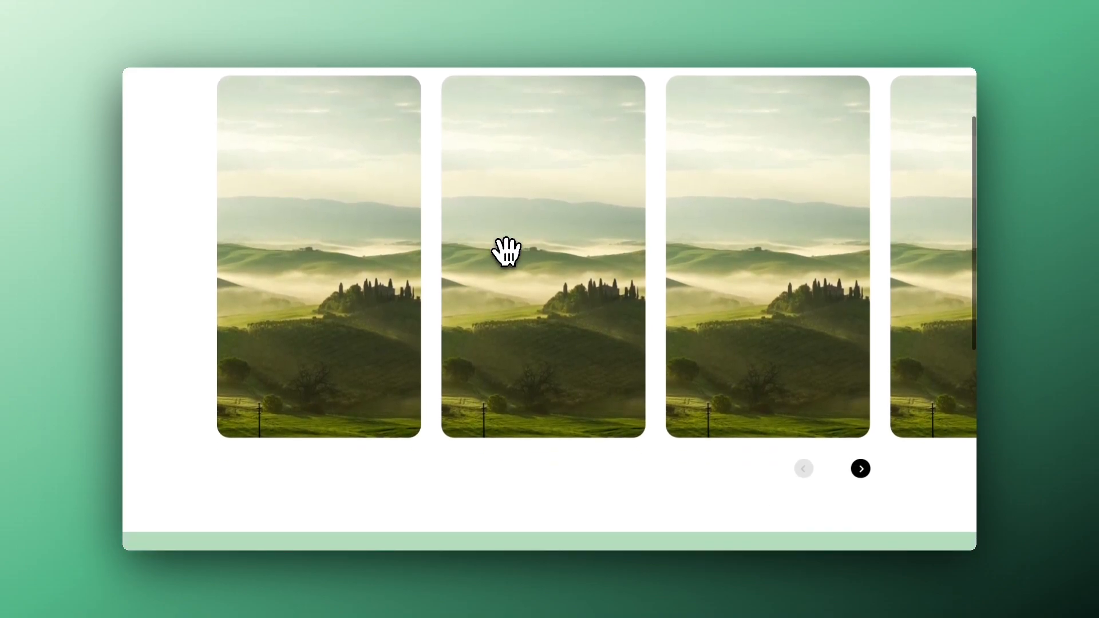
scroll(506, 252, "down", 7)
left_click_drag(601, 279, 452, 275)
left_click_drag(683, 267, 528, 269)
scroll(612, 257, "up", 8)
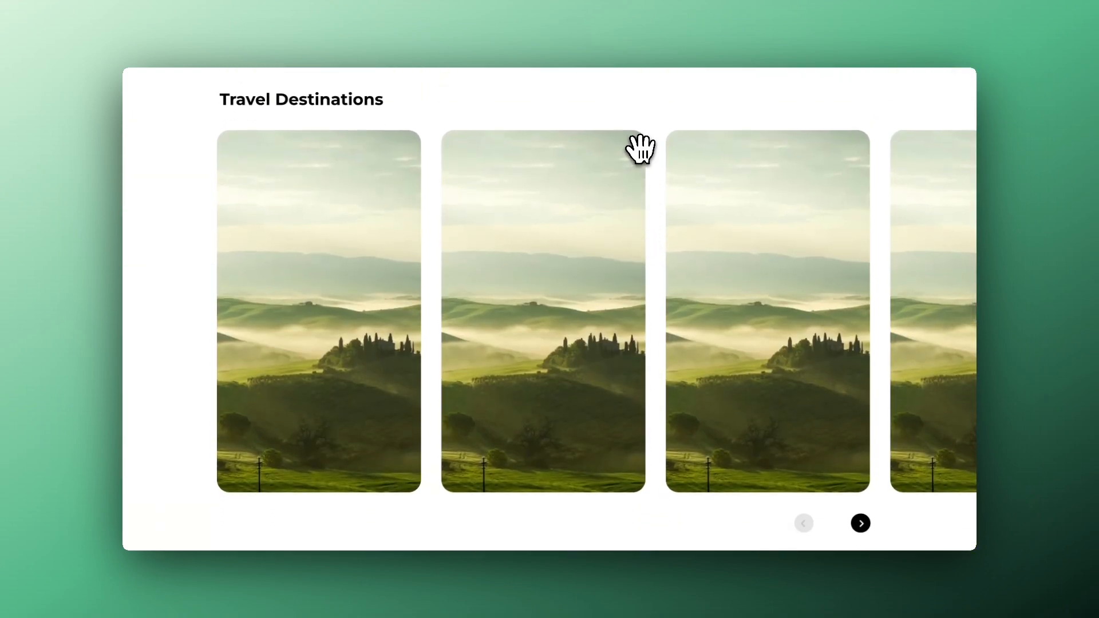
scroll(685, 240, "up", 1)
scroll(687, 243, "down", 1)
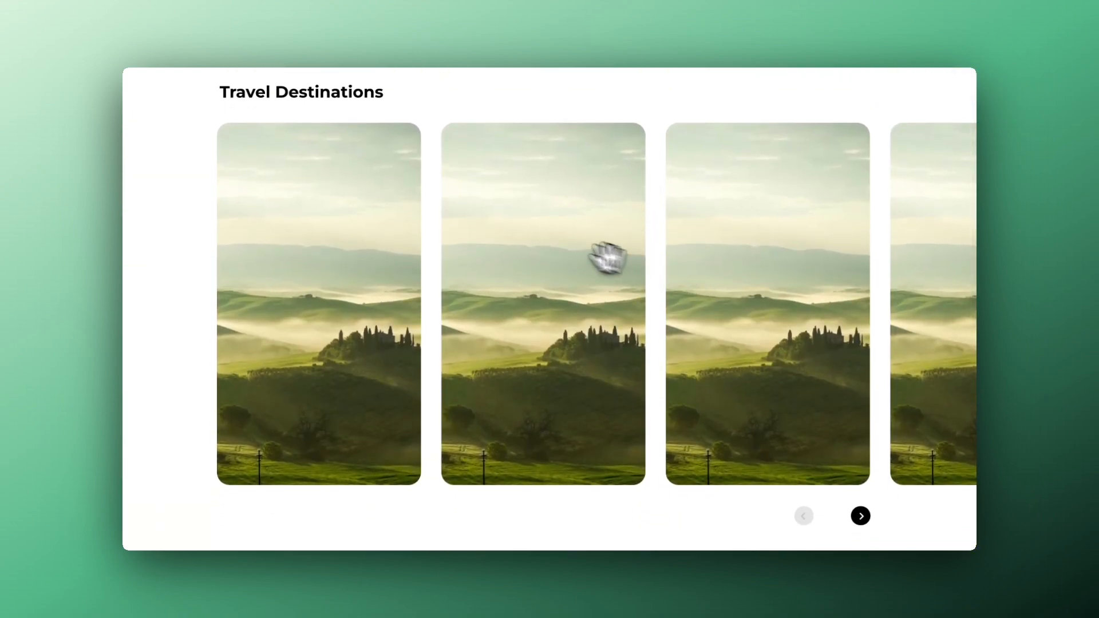
scroll(567, 245, "down", 2)
scroll(561, 177, "up", 1)
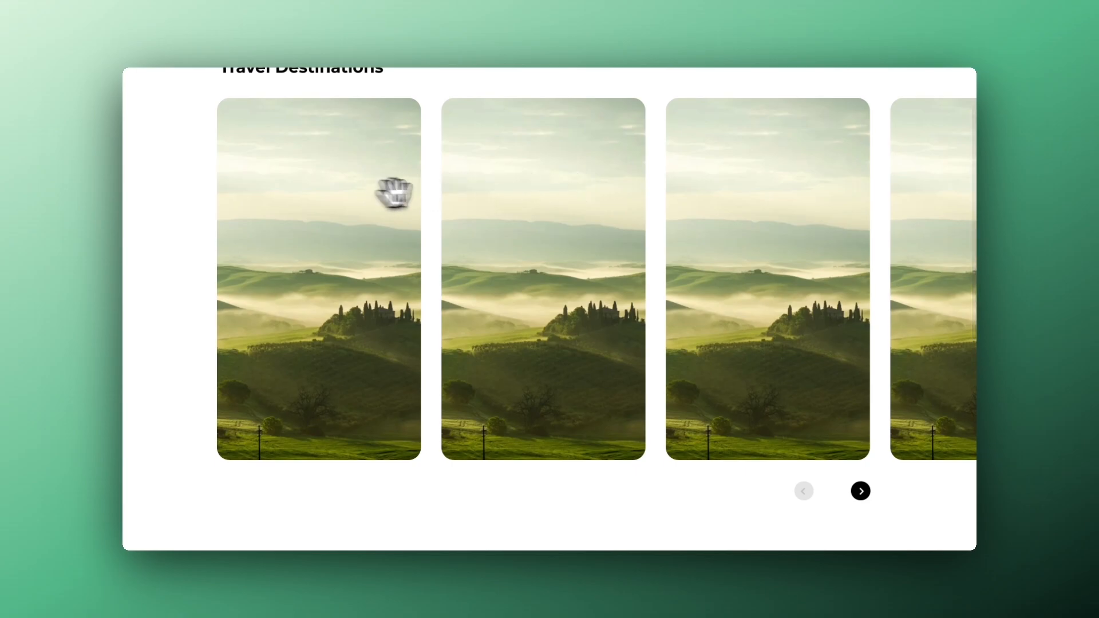
scroll(403, 207, "up", 1)
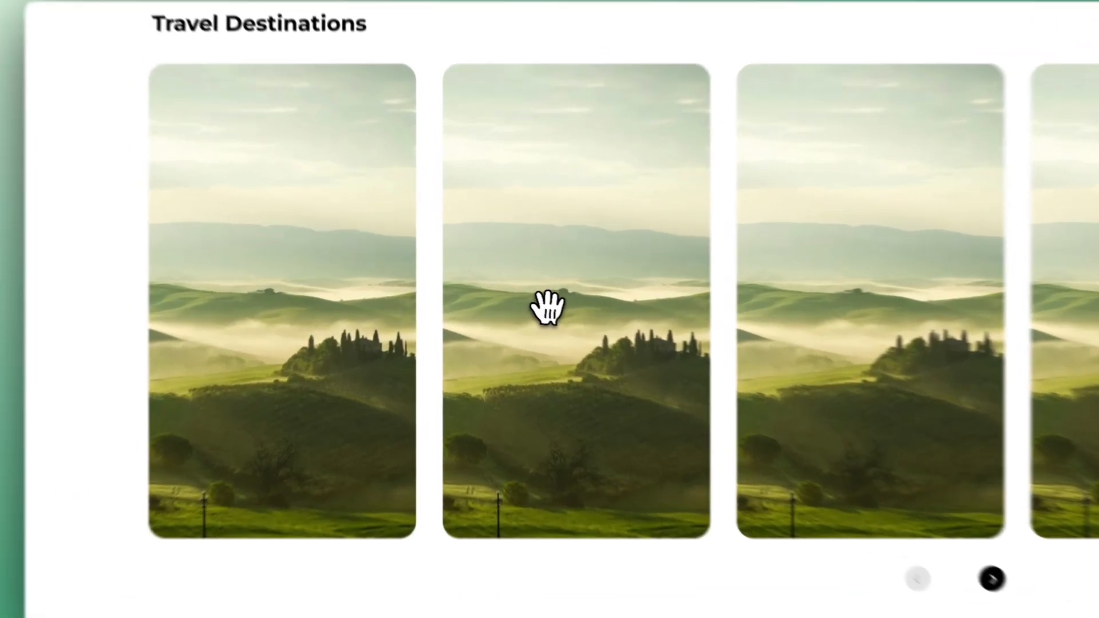
Swipe the Travel Destinations slider forward to its last image card and back to the first.
left_click_drag(521, 301, 282, 319)
left_click_drag(503, 299, 447, 301)
left_click_drag(768, 292, 716, 277)
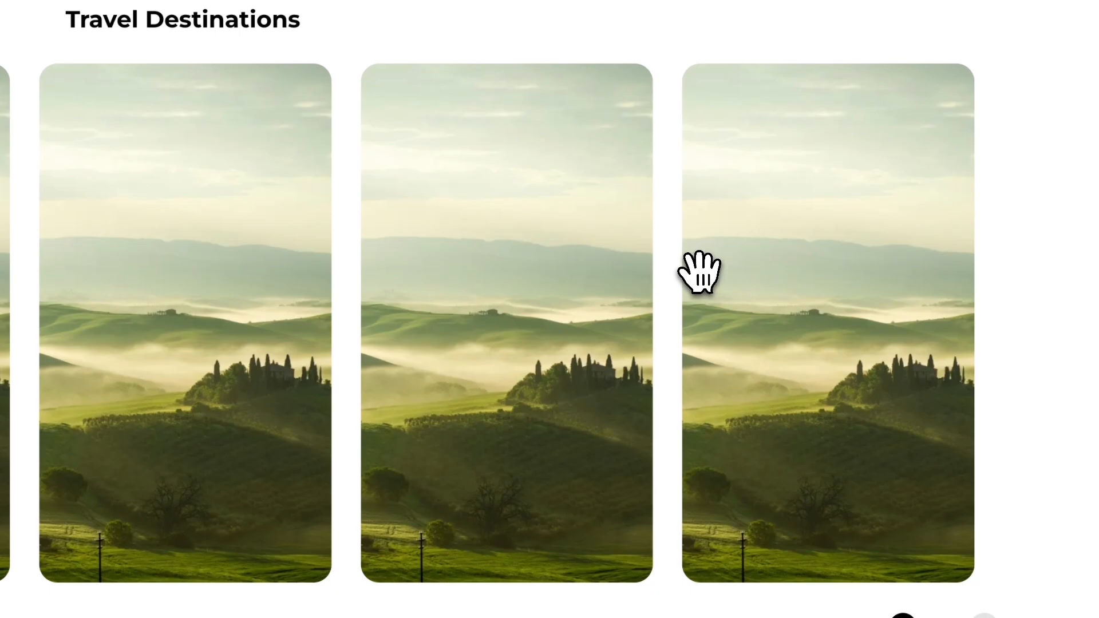
left_click_drag(425, 268, 538, 263)
left_click_drag(462, 259, 546, 261)
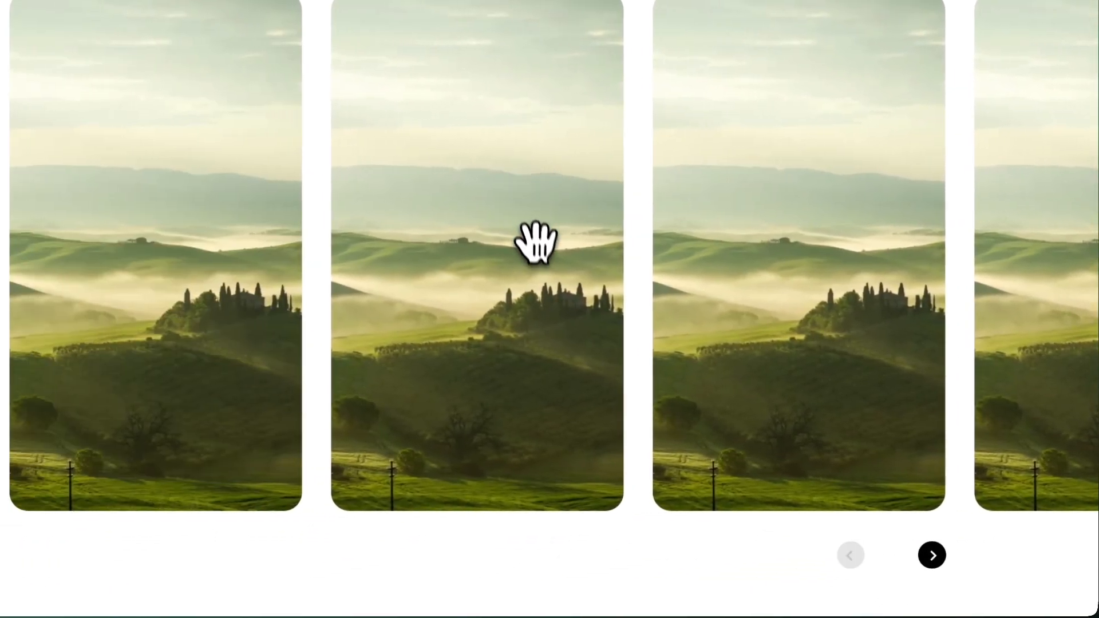
Test the Travel Destinations slider's forward arrow by advancing it to the last image card.
scroll(589, 315, "down", 2)
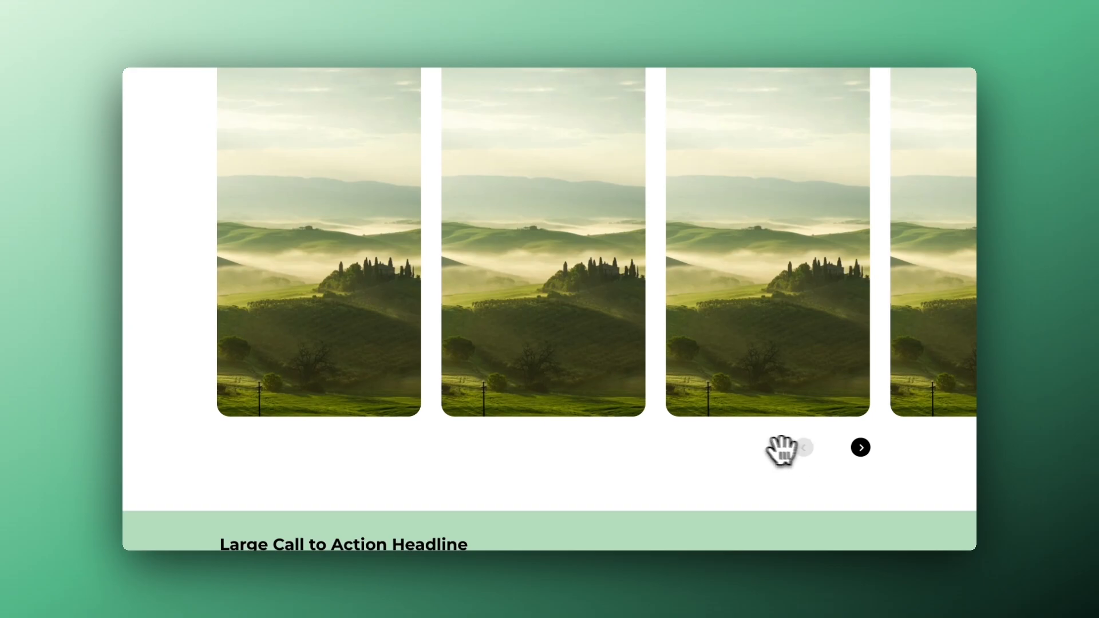
scroll(767, 446, "up", 1)
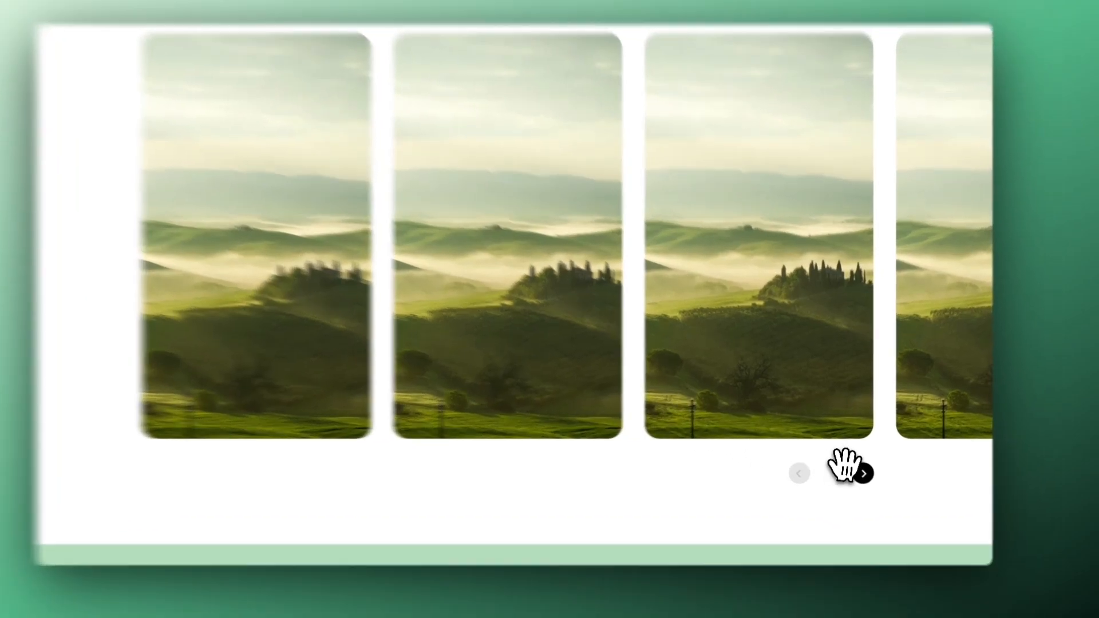
left_click(861, 468)
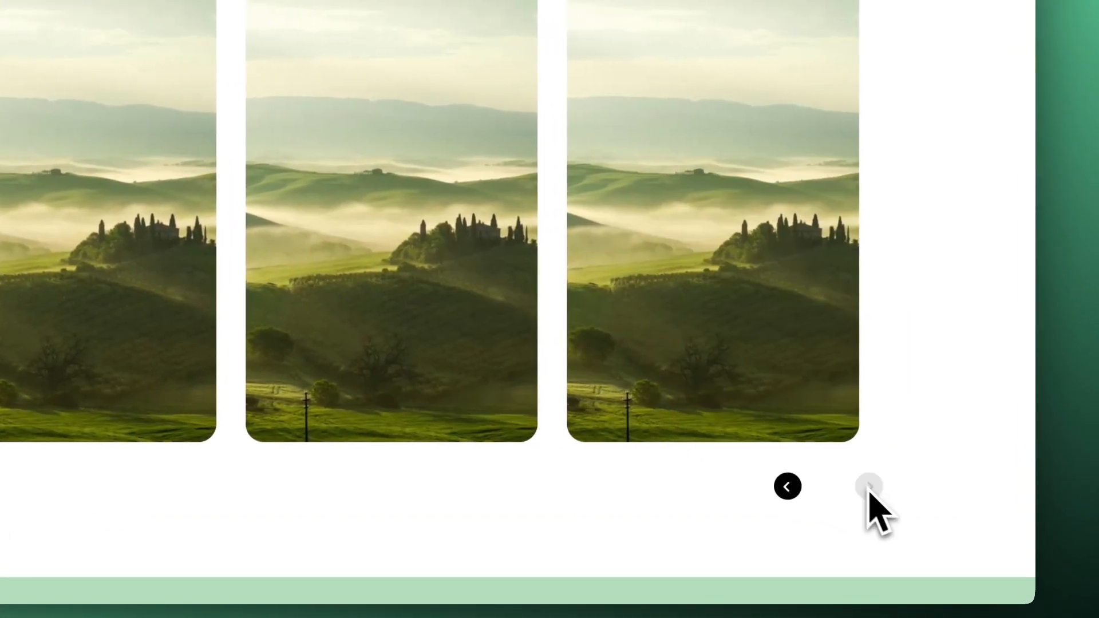
Test the Large Call to Action Headline slider's back arrow by returning it to the first card.
scroll(682, 449, "down", 5)
scroll(689, 448, "up", 7)
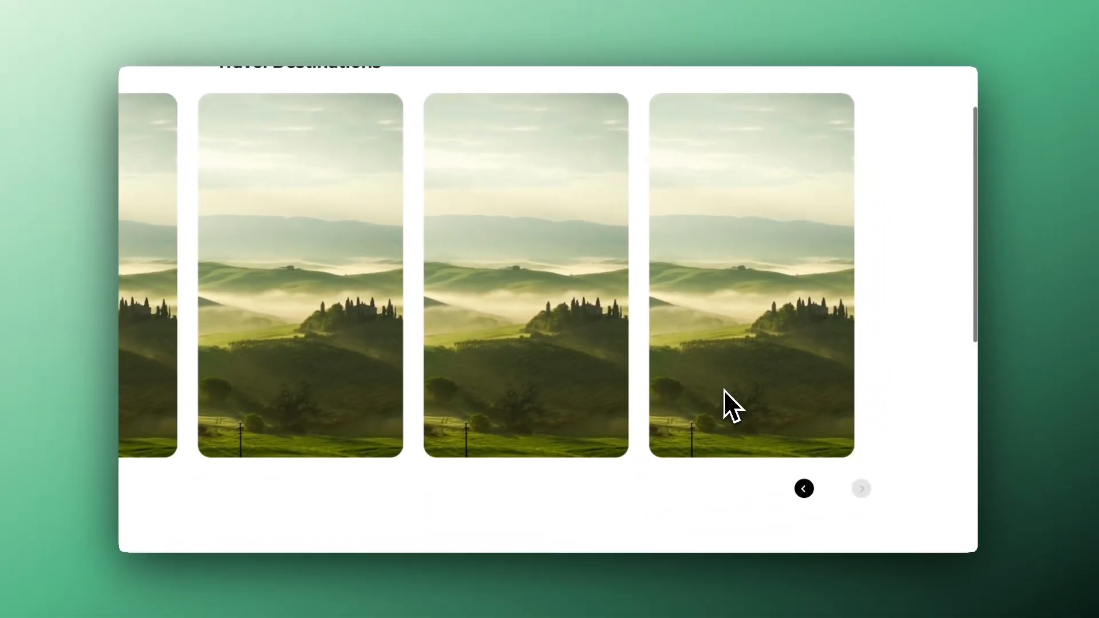
scroll(698, 533, "down", 5)
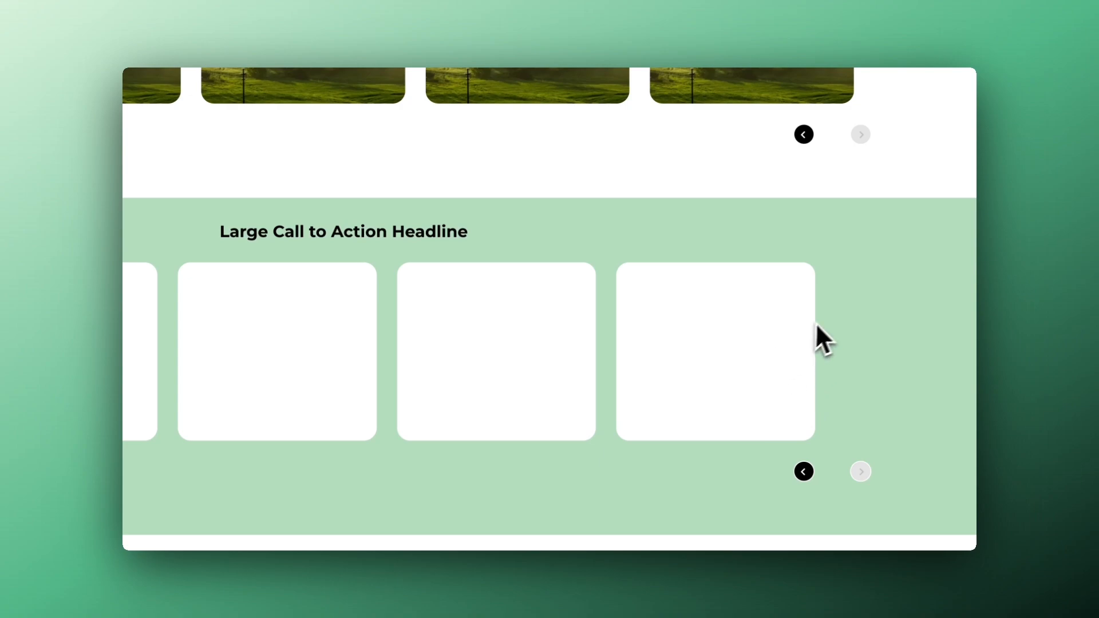
scroll(819, 327, "down", 1)
left_click(803, 461)
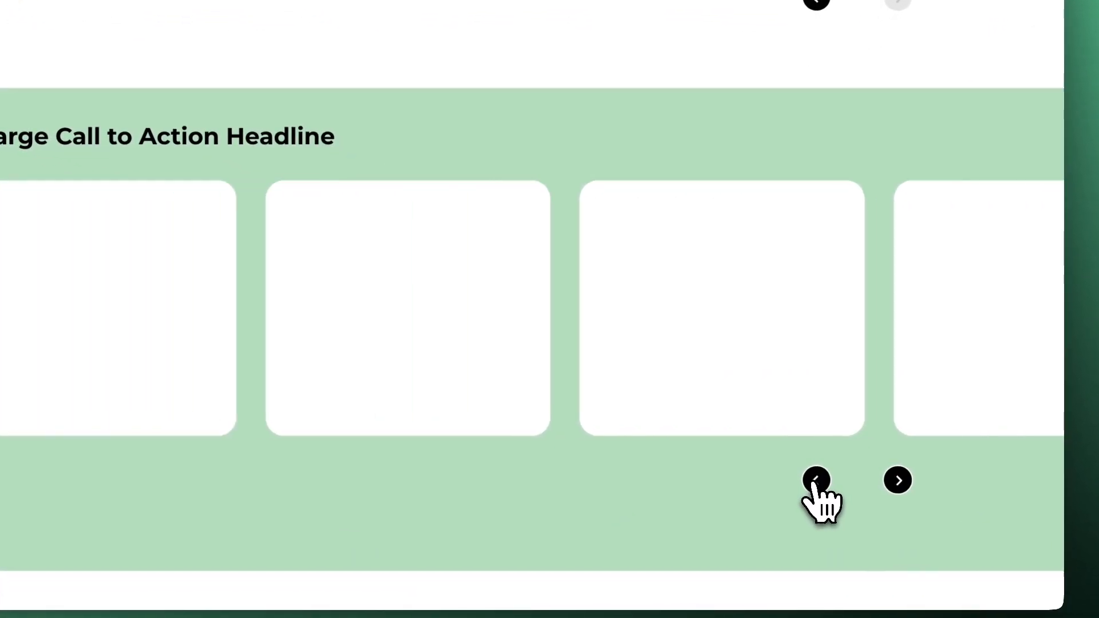
left_click(815, 480)
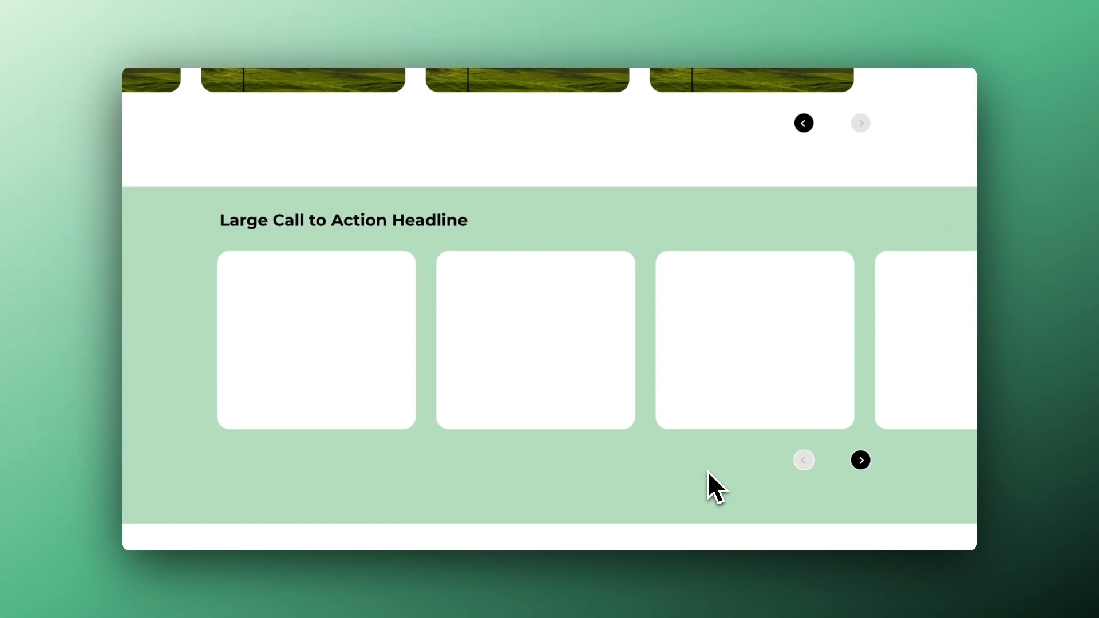
Show the page in the developer tools' iPhone SE mobile preview with the Travel Destinations slider in view.
scroll(627, 427, "up", 4)
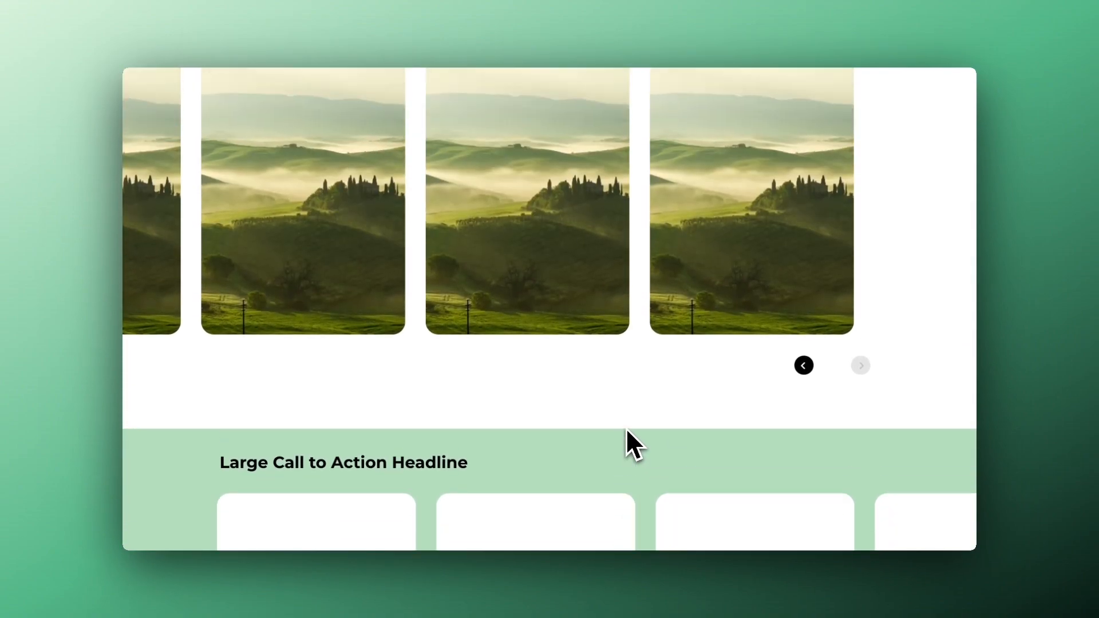
key("alt+super+i")
scroll(459, 318, "up", 4)
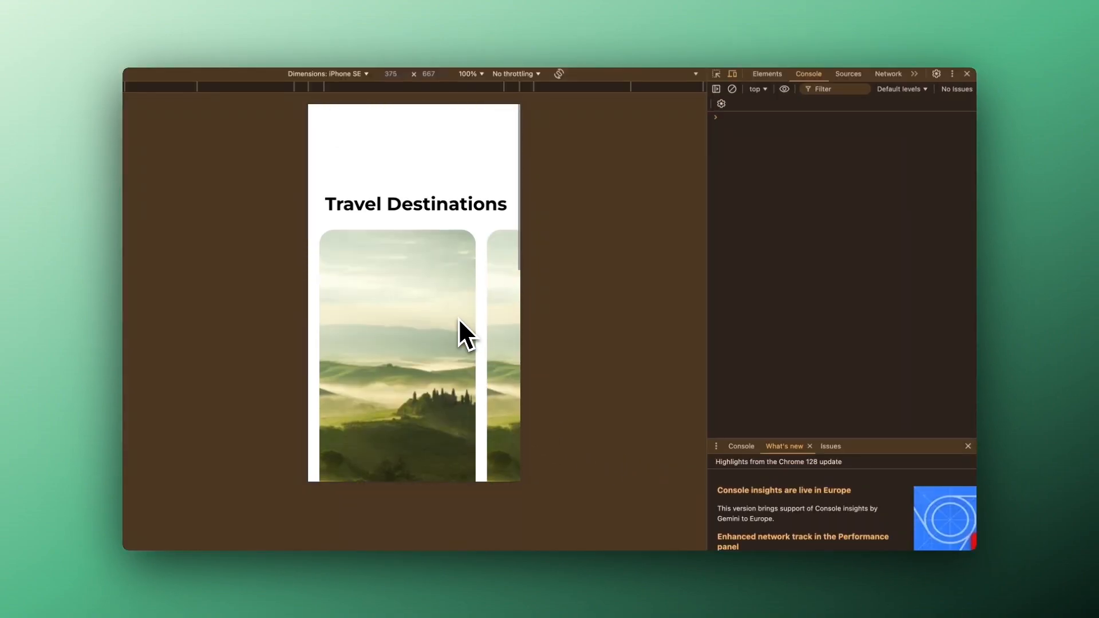
scroll(459, 319, "down", 1)
scroll(459, 318, "down", 3)
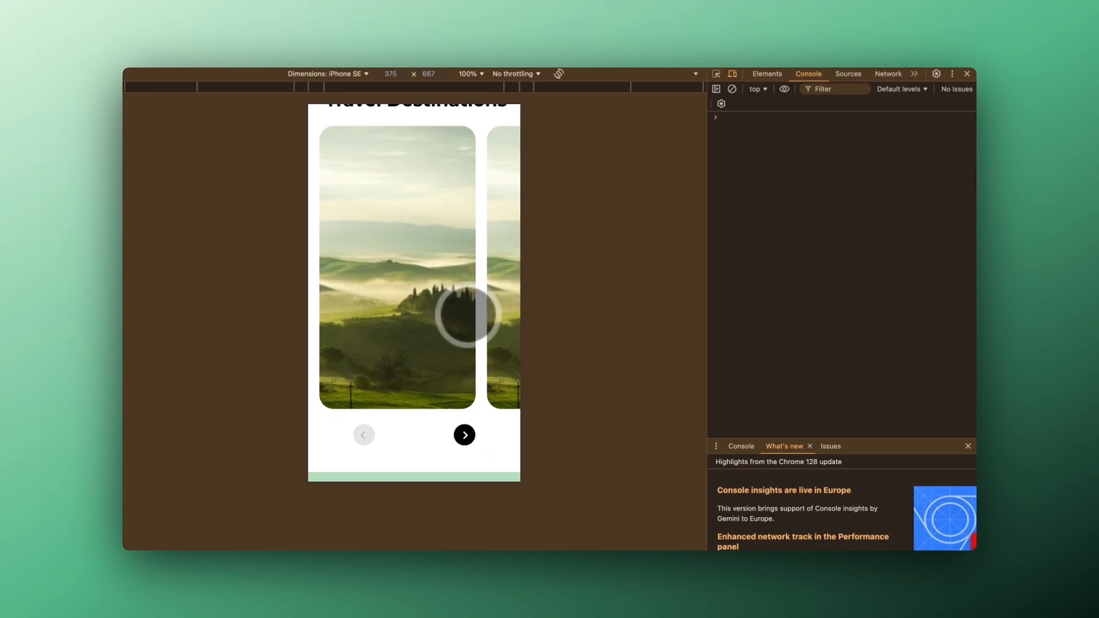
Test the mobile Travel Destinations slider by swiping and using its arrows in both directions, ending on the first card.
left_click_drag(466, 311, 385, 314)
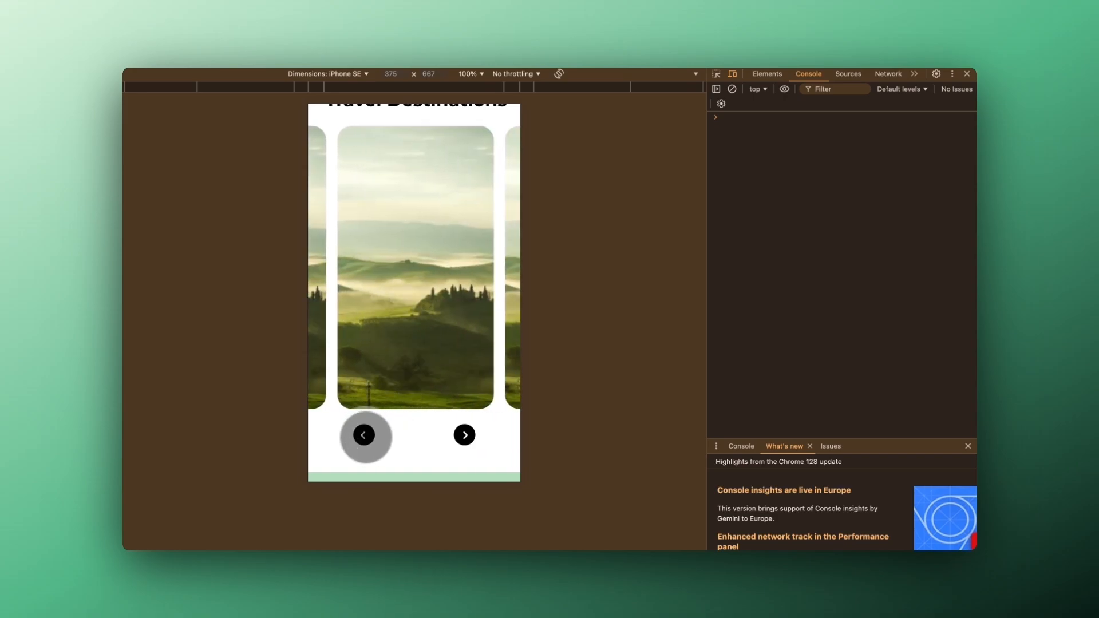
left_click(364, 436)
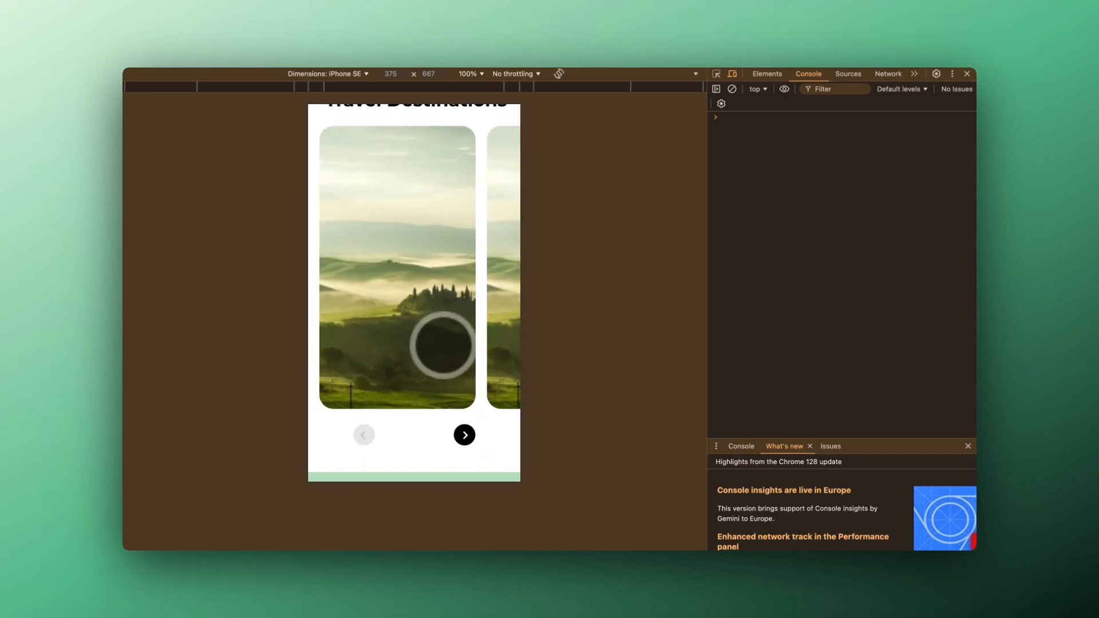
left_click(465, 435)
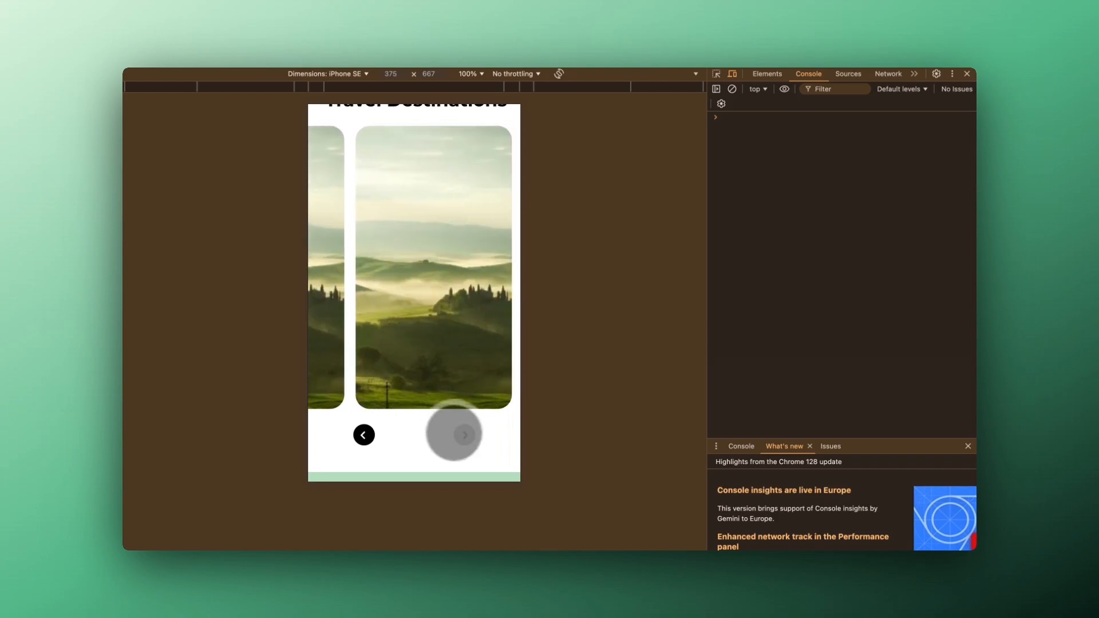
scroll(456, 449, "down", 1)
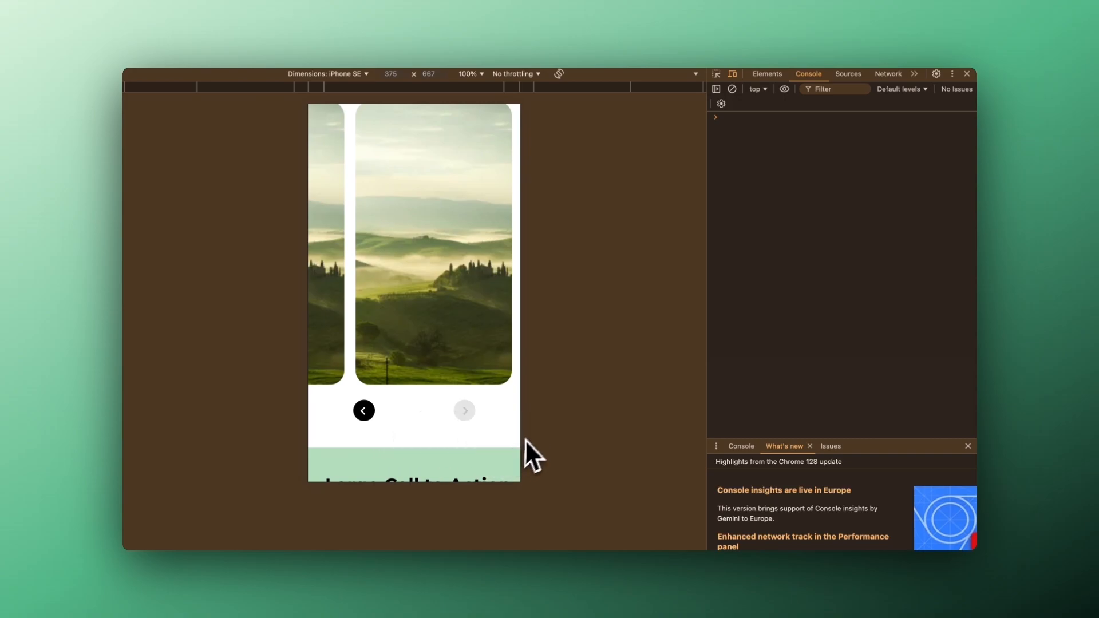
scroll(430, 386, "up", 1)
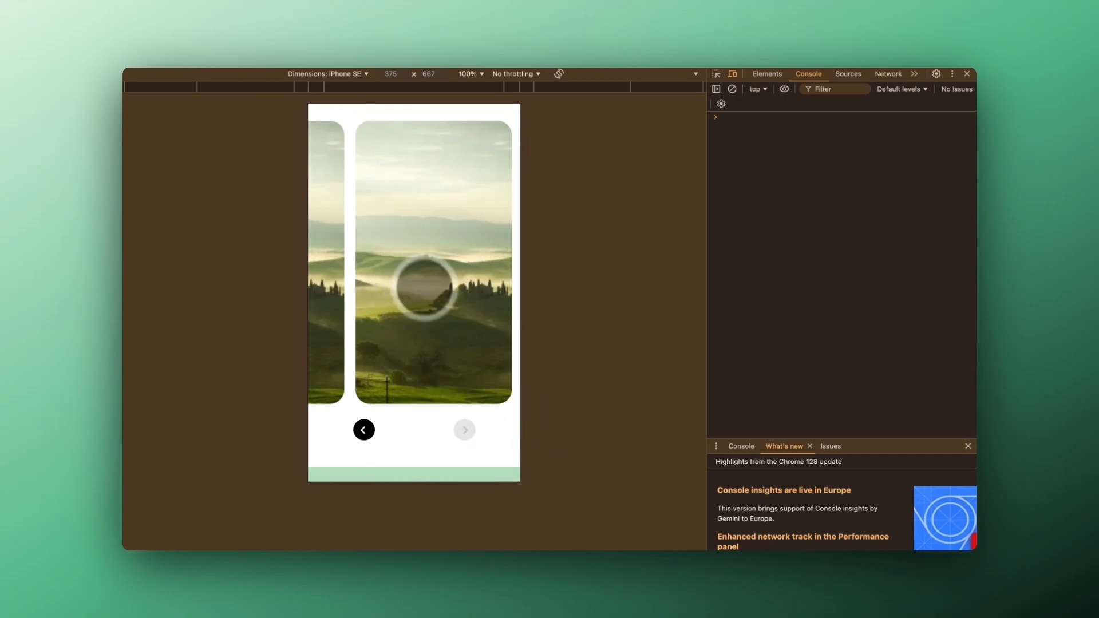
left_click(364, 430)
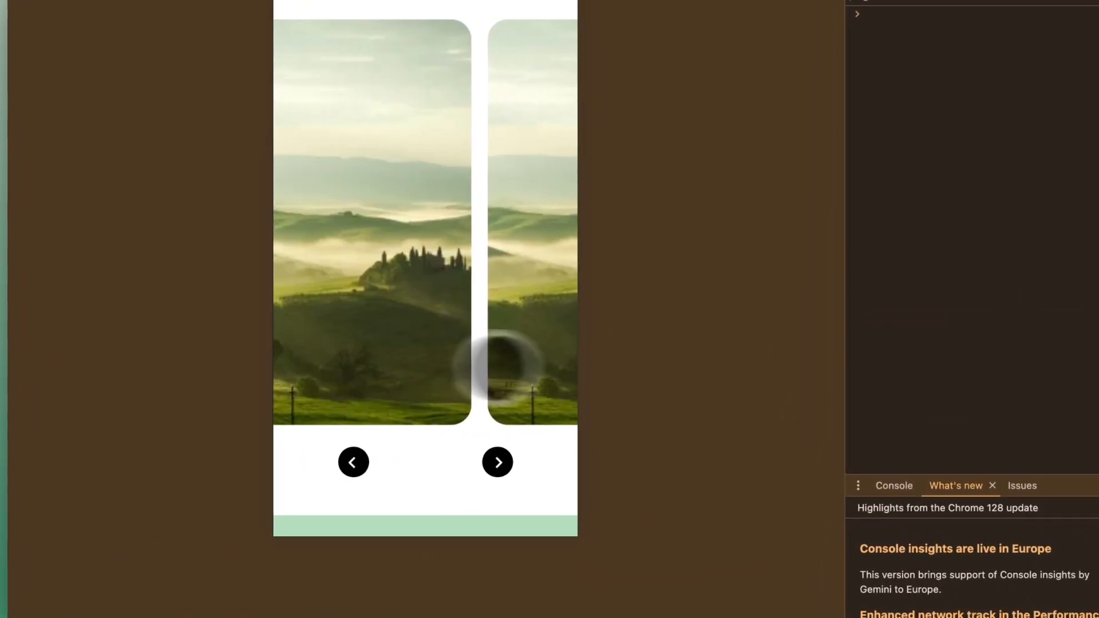
left_click_drag(427, 355, 593, 376)
left_click_drag(417, 358, 608, 389)
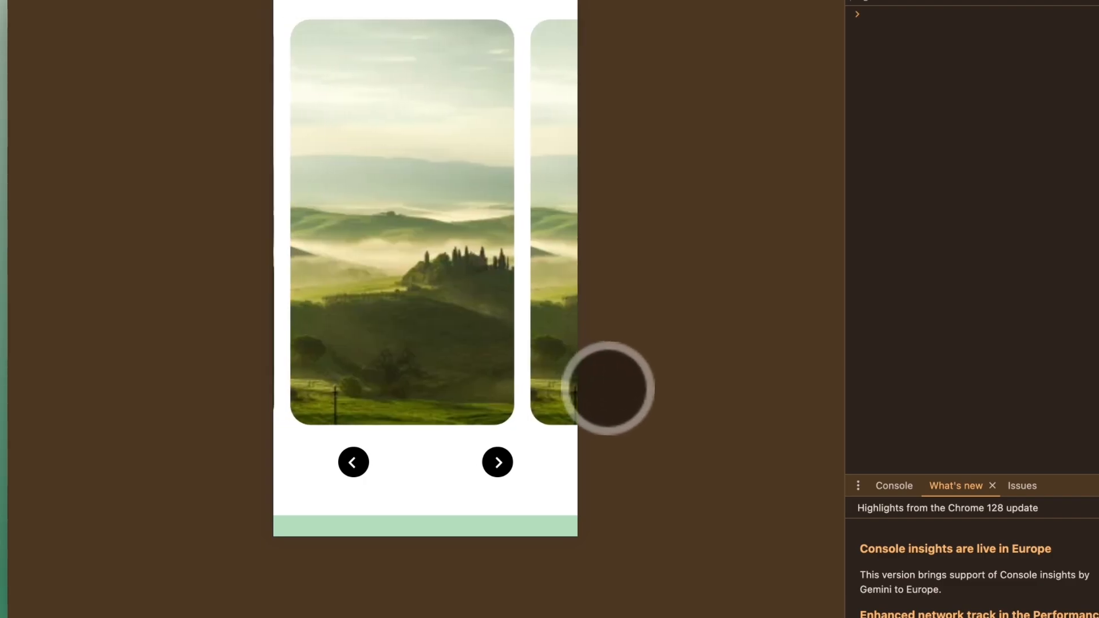
left_click(353, 462)
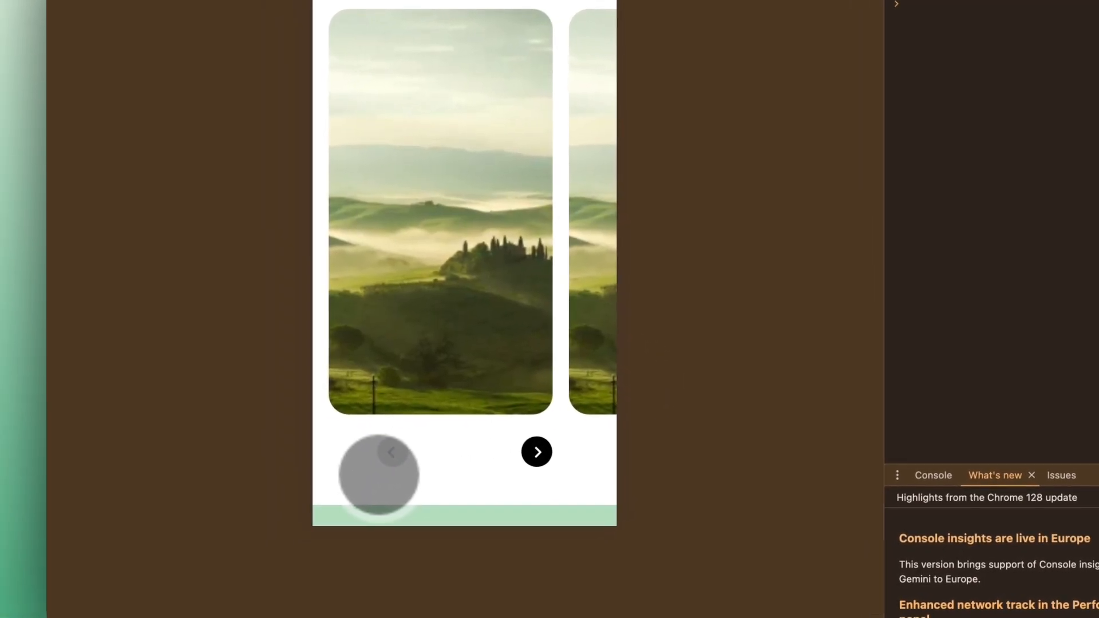
Advance the Large Call to Action Headline slider to its last card in the mobile preview.
scroll(380, 487, "down", 8)
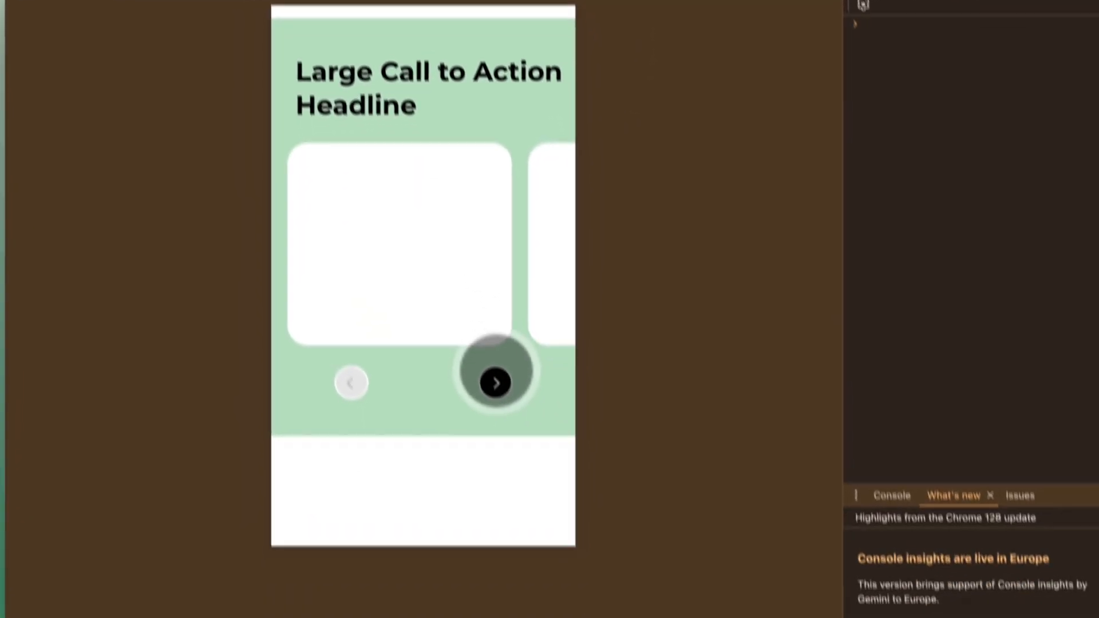
left_click(496, 381)
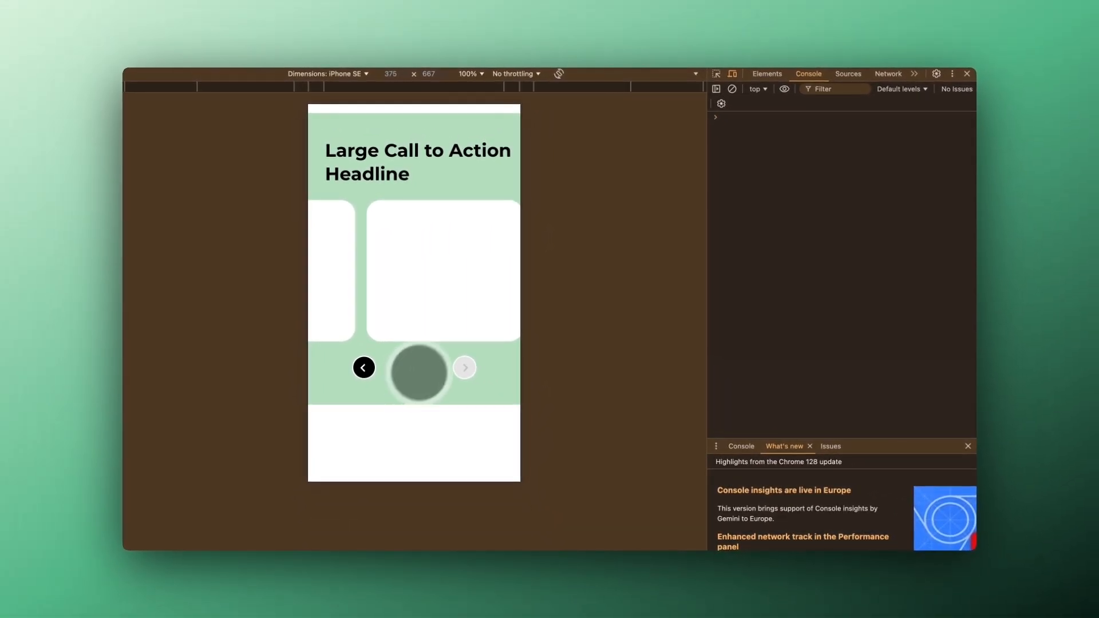
scroll(468, 249, "up", 5)
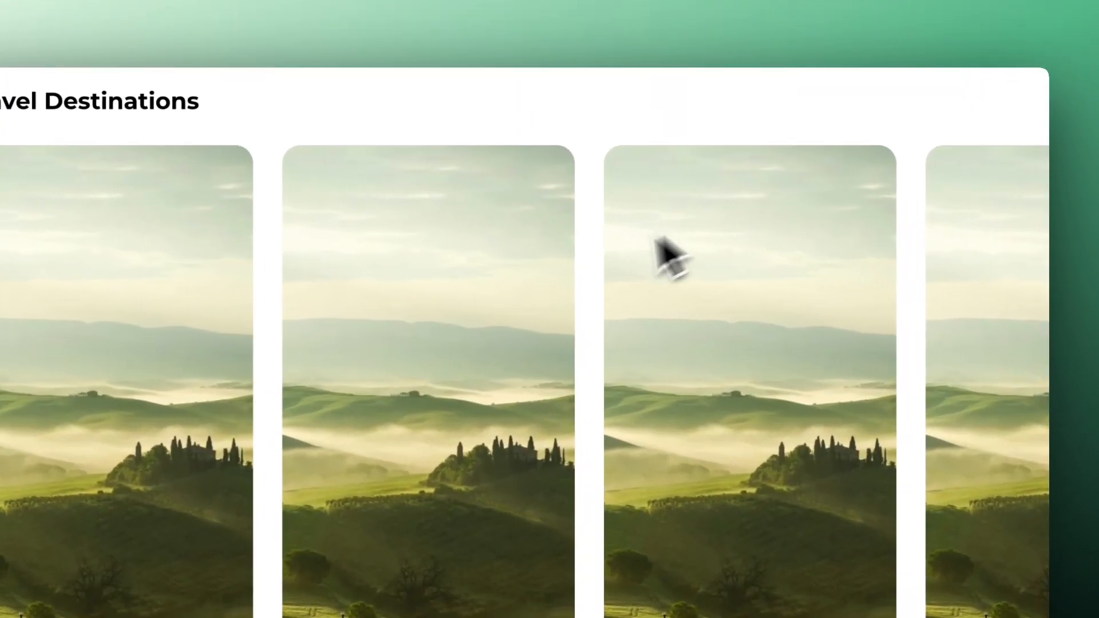
Switch to the page builder and examine how the Custom HTML/Javascript element and both slider sections are laid out.
scroll(601, 265, "down", 2)
scroll(601, 265, "up", 1)
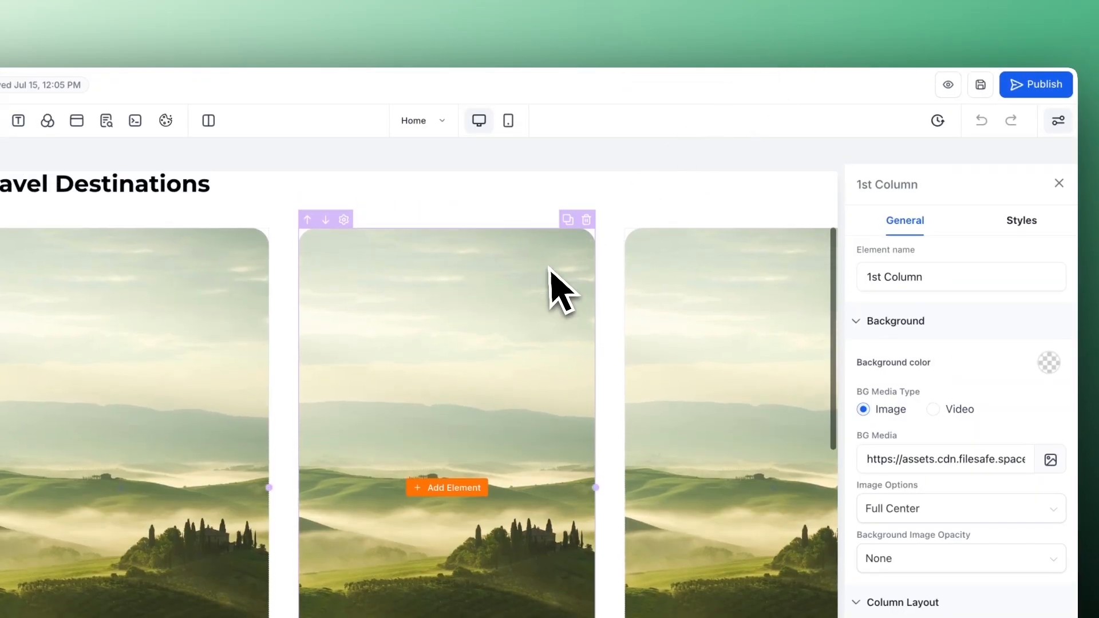
scroll(549, 269, "up", 3)
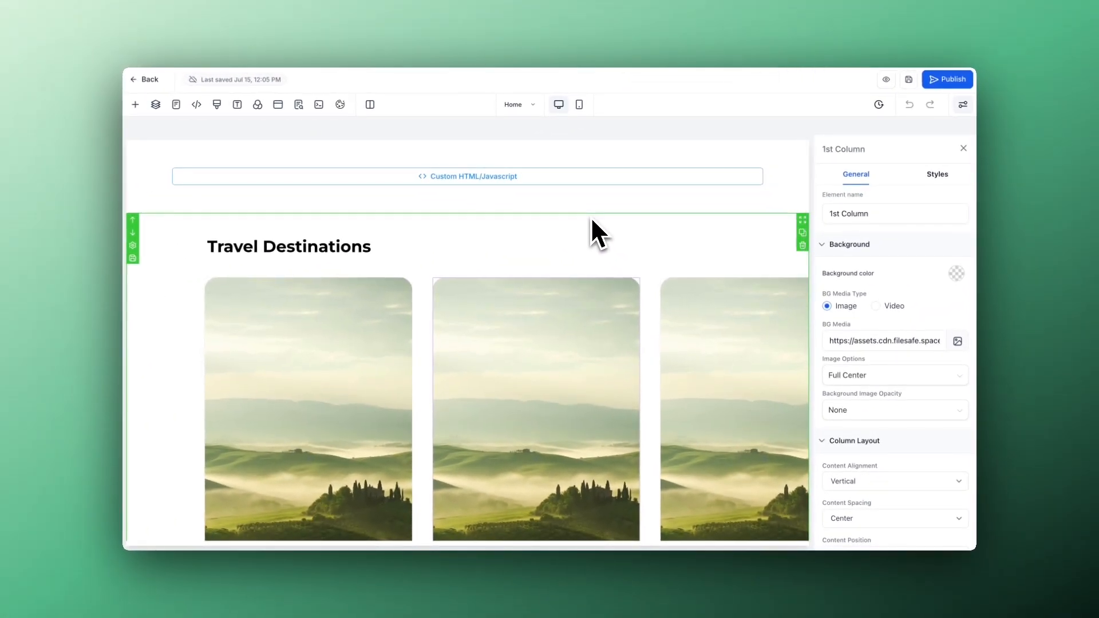
scroll(578, 232, "down", 2)
scroll(593, 221, "down", 10)
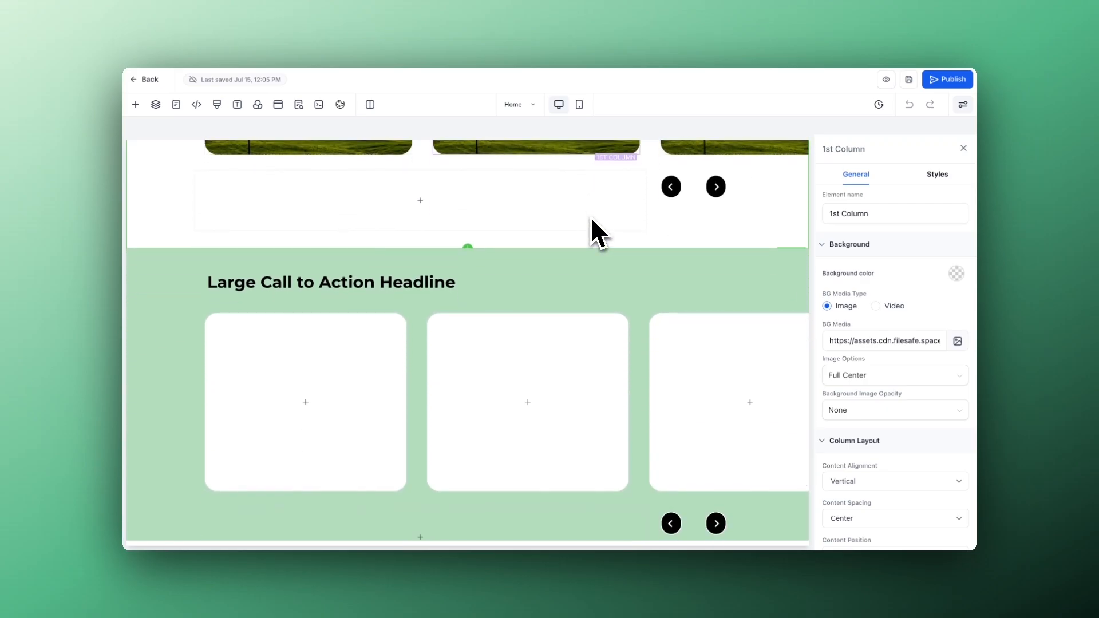
scroll(592, 221, "down", 2)
scroll(592, 220, "up", 9)
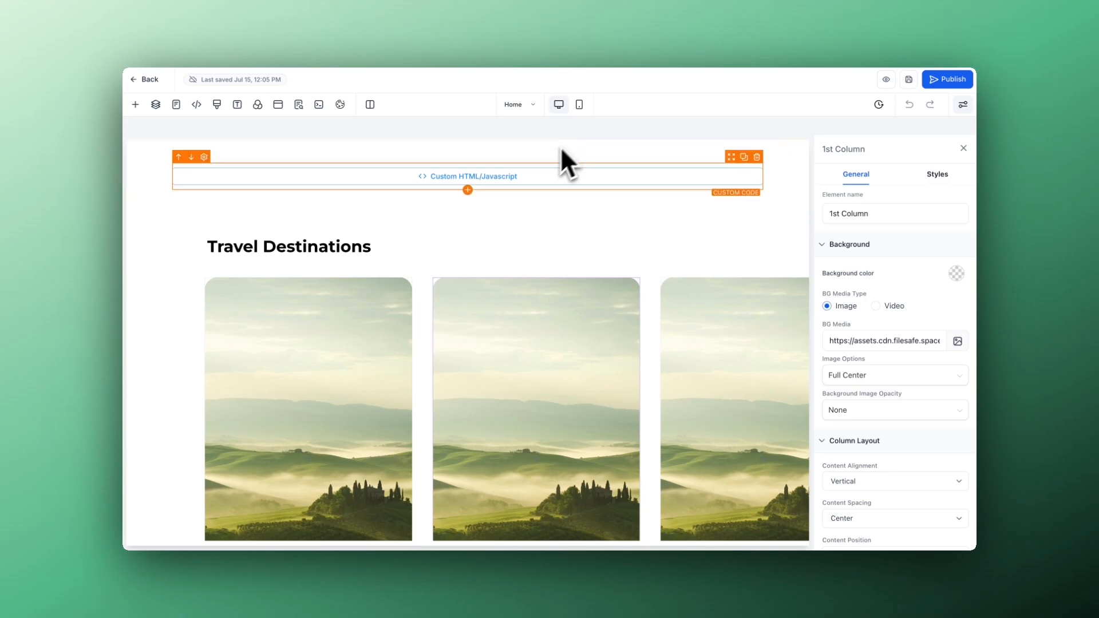
Open the code editor of the Custom HTML/Javascript element above the Travel Destinations section.
left_click(501, 178)
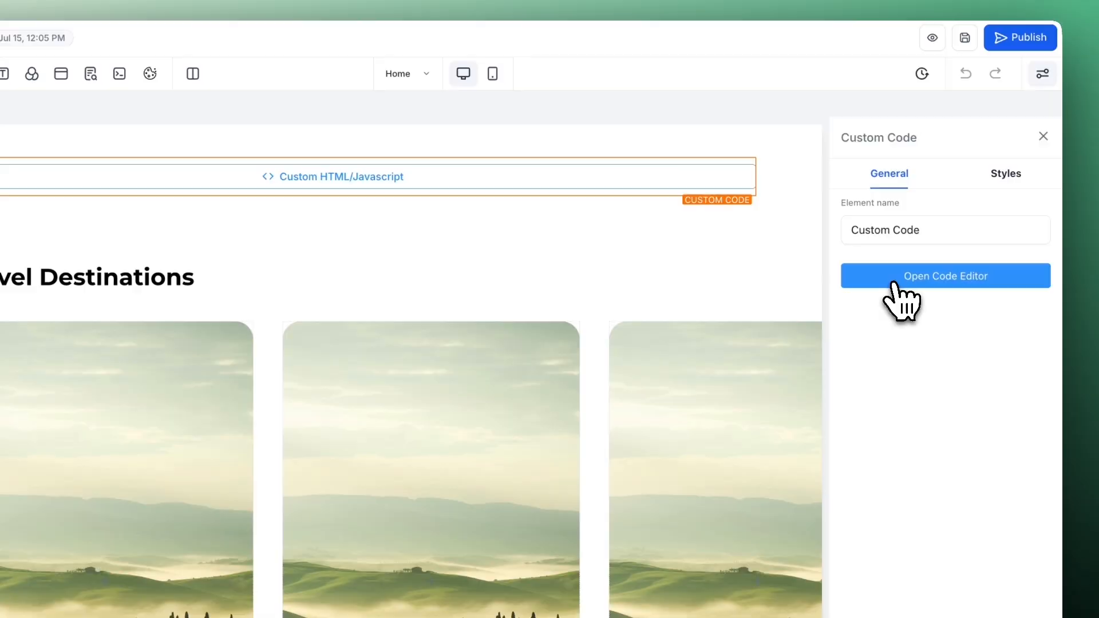
left_click(930, 316)
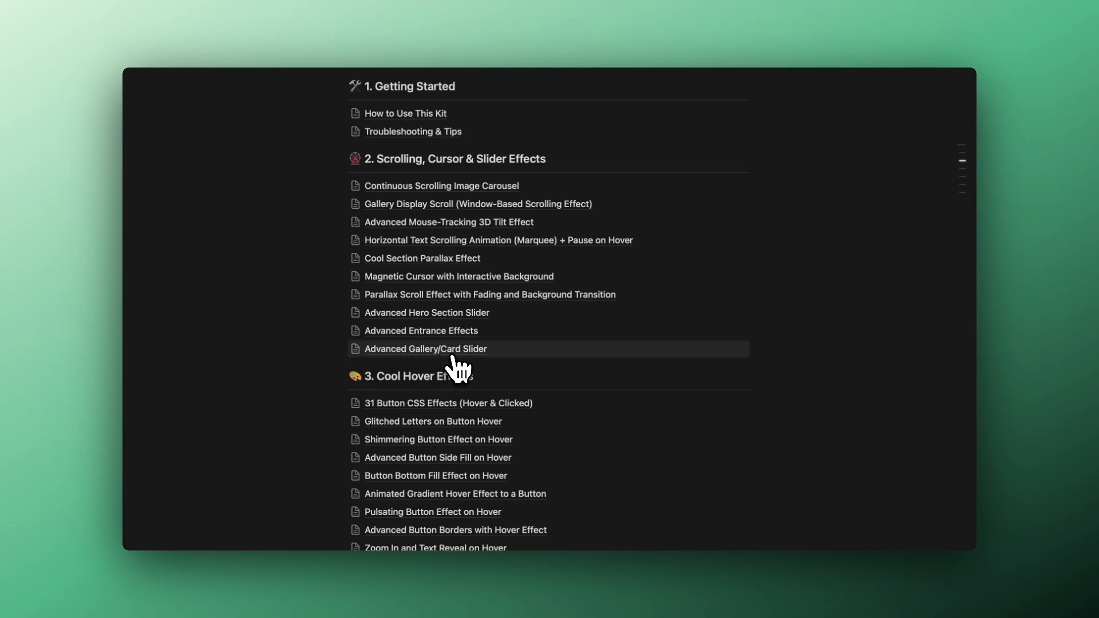
Look through the effects kit's index, covering the Getting Started and Scrolling, Cursor & Slider Effects sections.
scroll(492, 360, "up", 2)
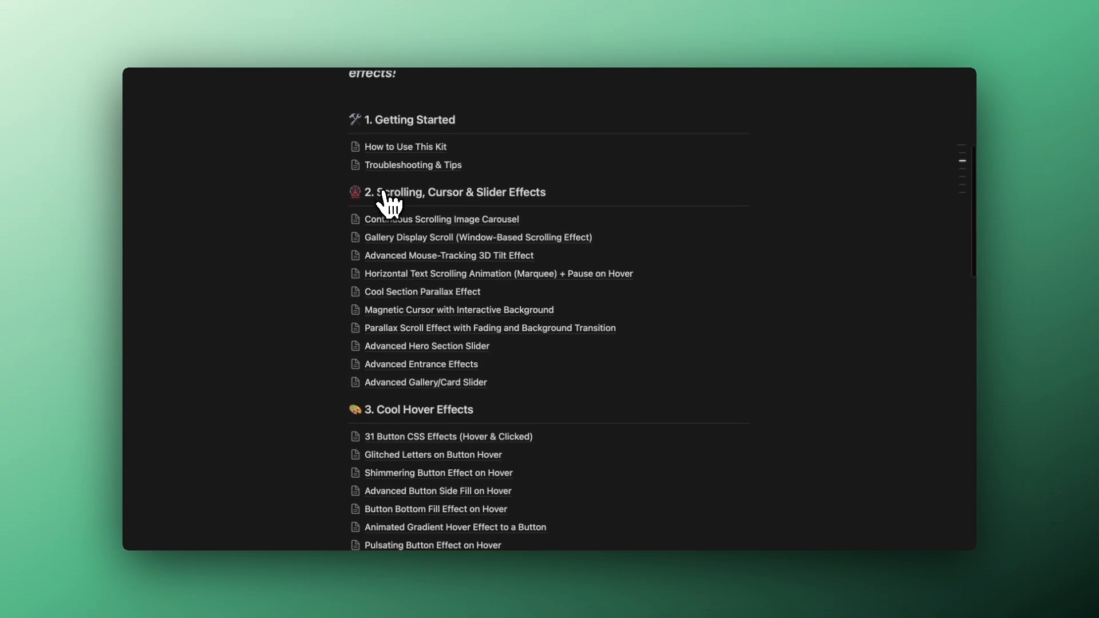
scroll(386, 200, "up", 2)
scroll(384, 235, "up", 2)
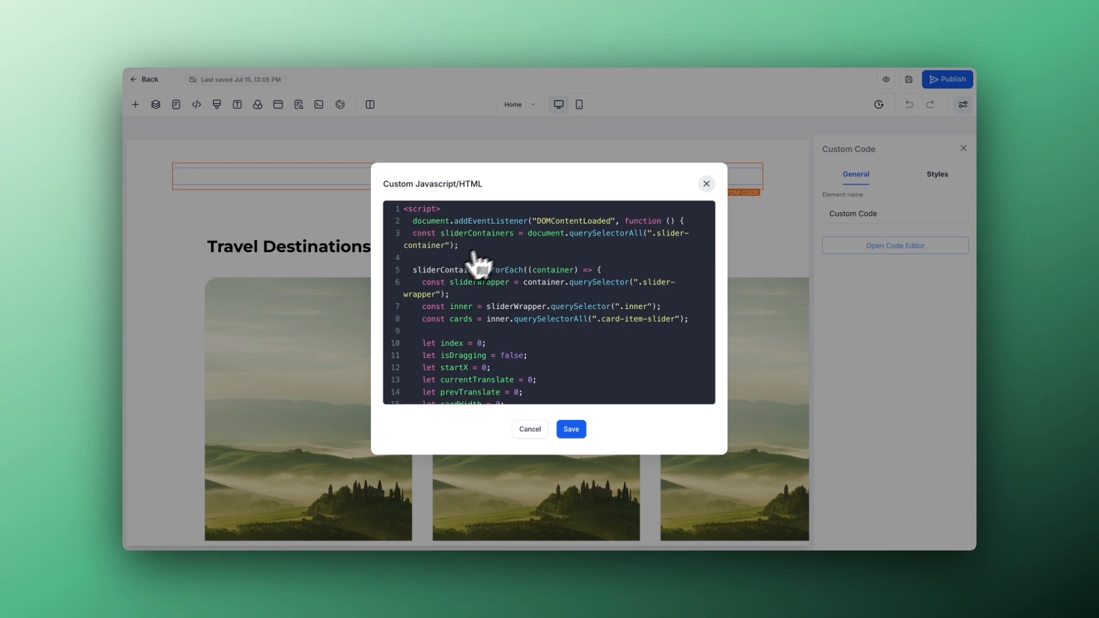
Read the slider script from its opening variable declarations through the updateButtonStates function to the start of updateLayout.
scroll(473, 272, "down", 1)
scroll(584, 273, "down", 3)
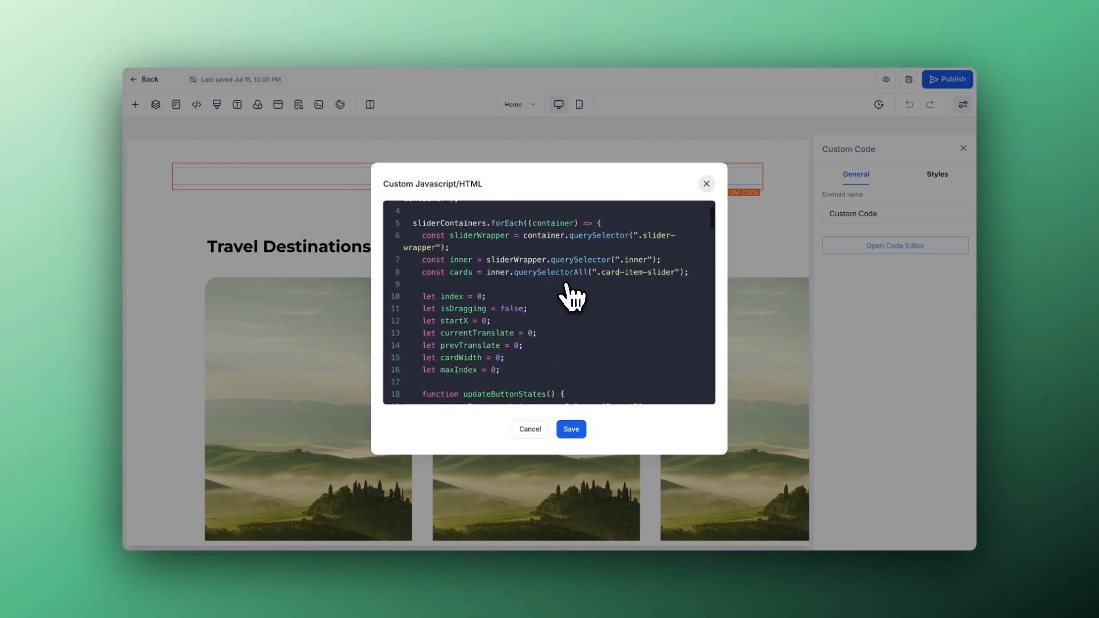
scroll(552, 321, "down", 2)
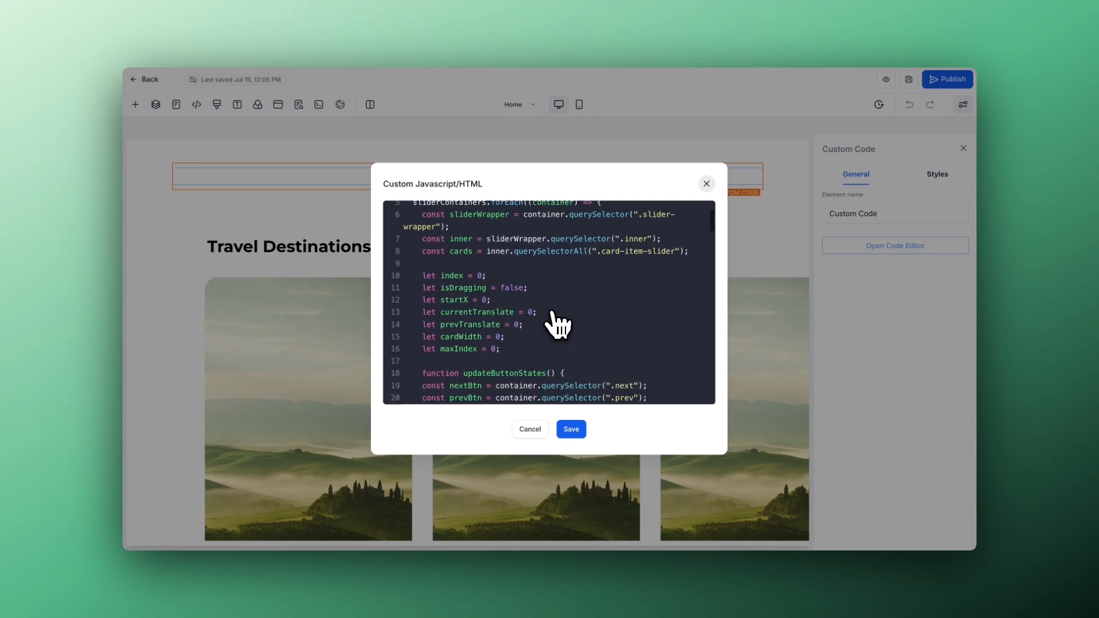
scroll(552, 346, "down", 5)
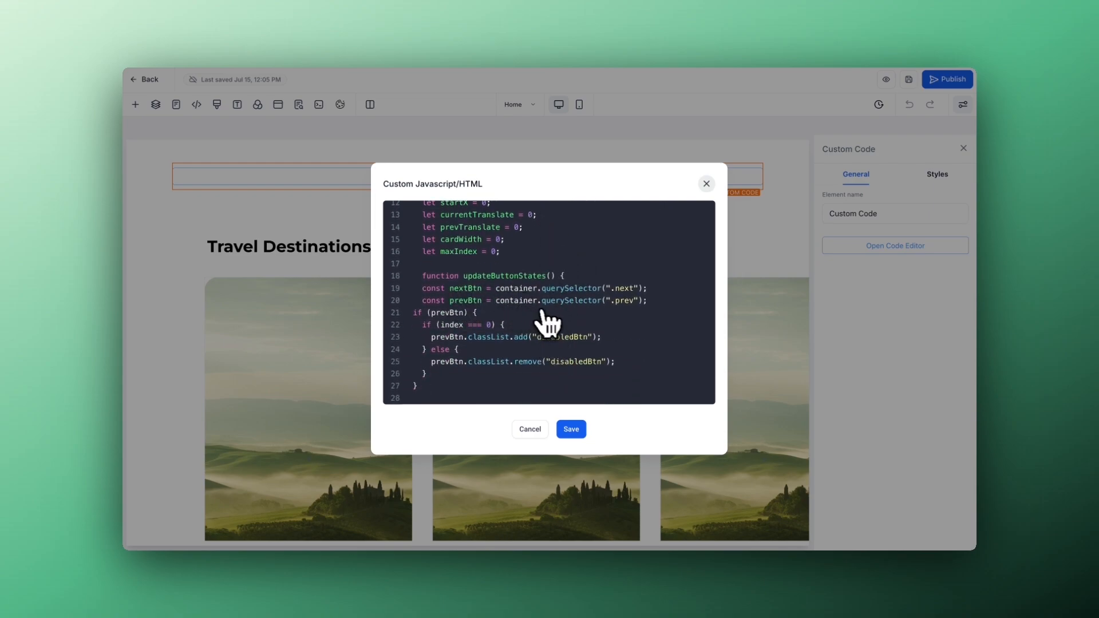
scroll(546, 315, "down", 3)
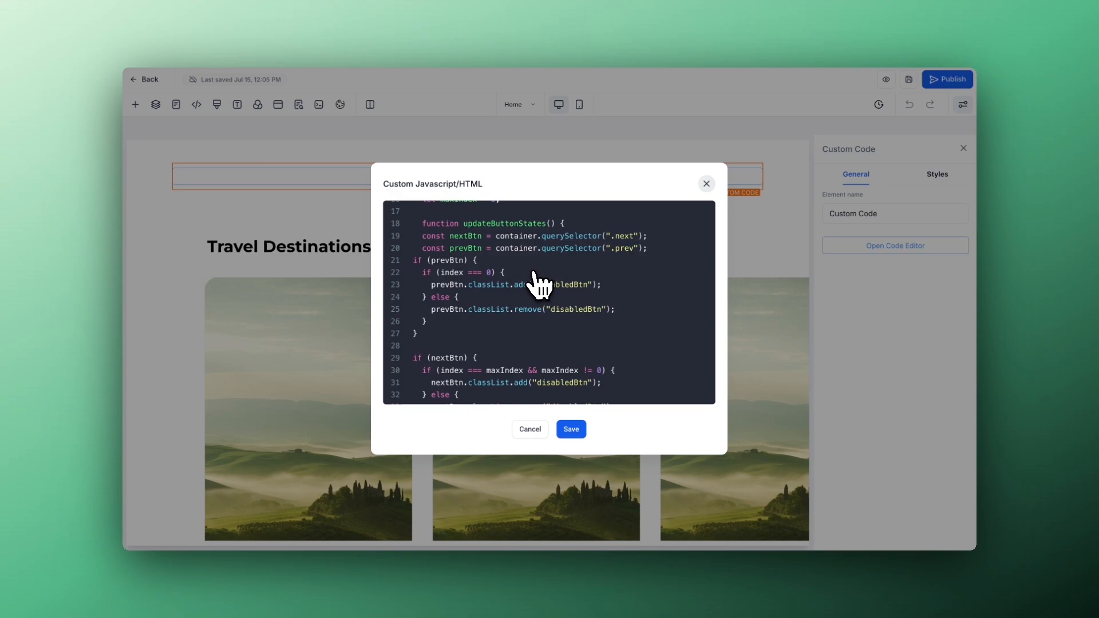
scroll(538, 283, "down", 1)
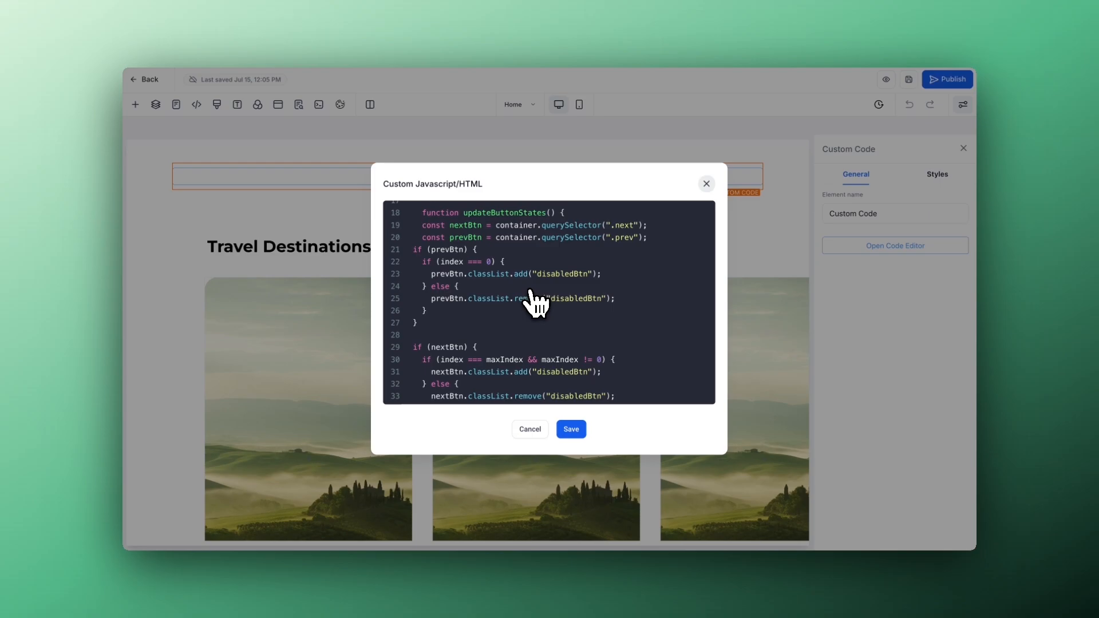
scroll(536, 303, "down", 1)
scroll(536, 304, "down", 6)
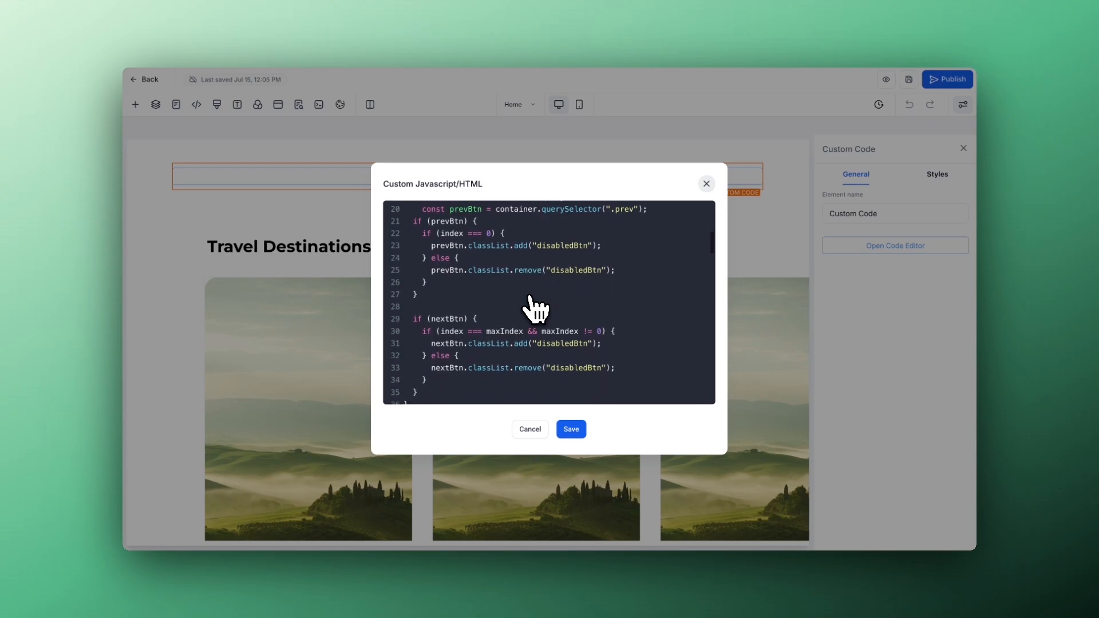
scroll(533, 309, "down", 4)
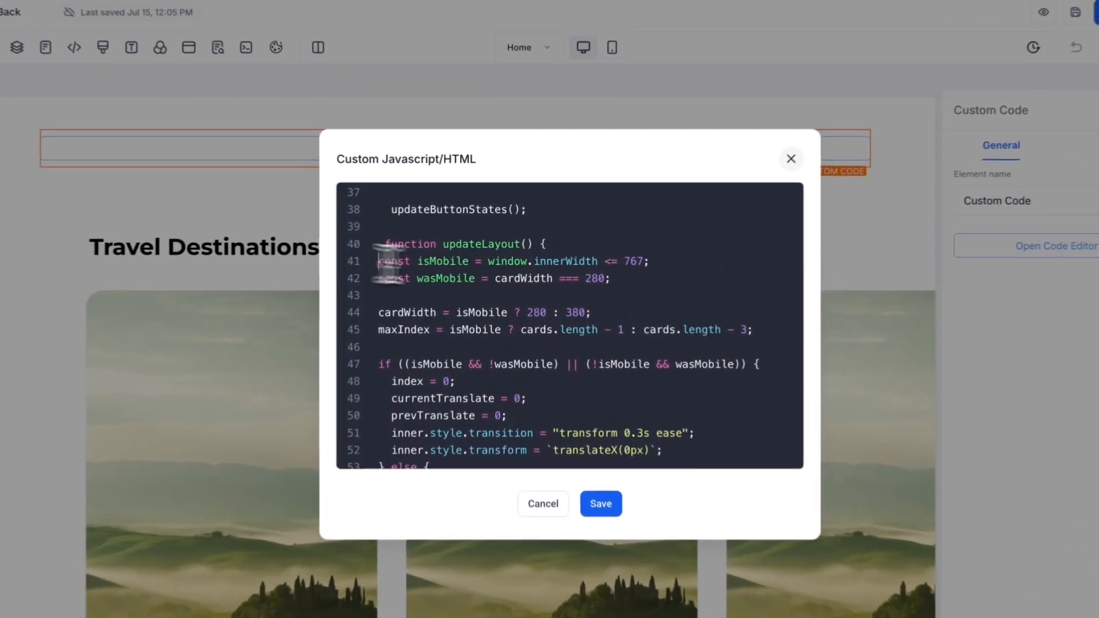
Examine the isMobile, wasMobile and cardWidth lines in updateLayout, highlighting the mobile and desktop card widths.
left_click(617, 263)
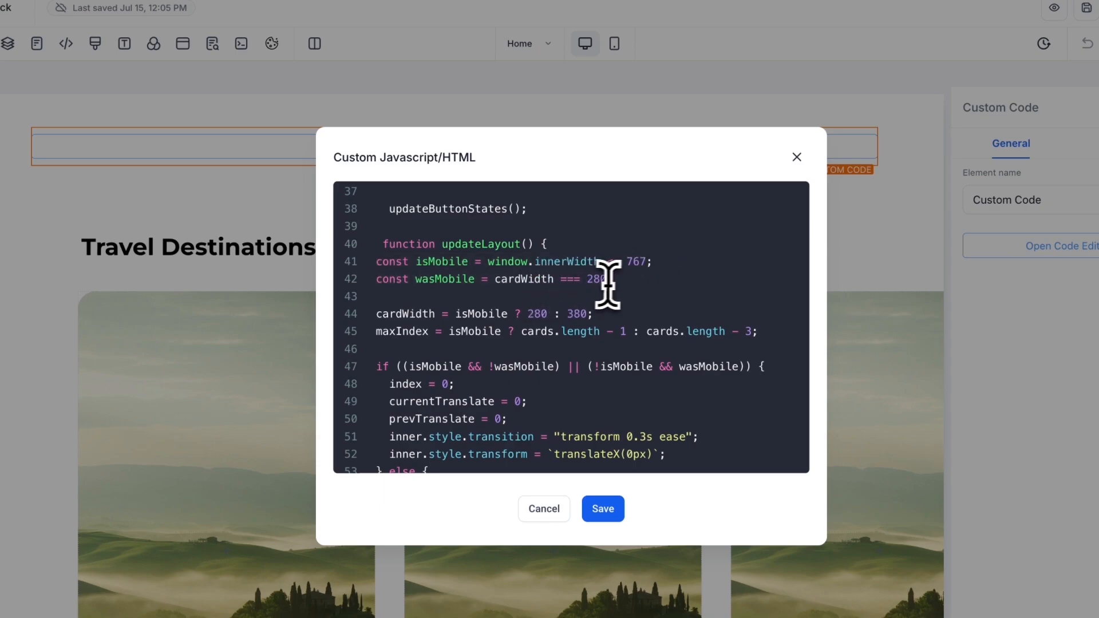
left_click_drag(614, 280, 365, 285)
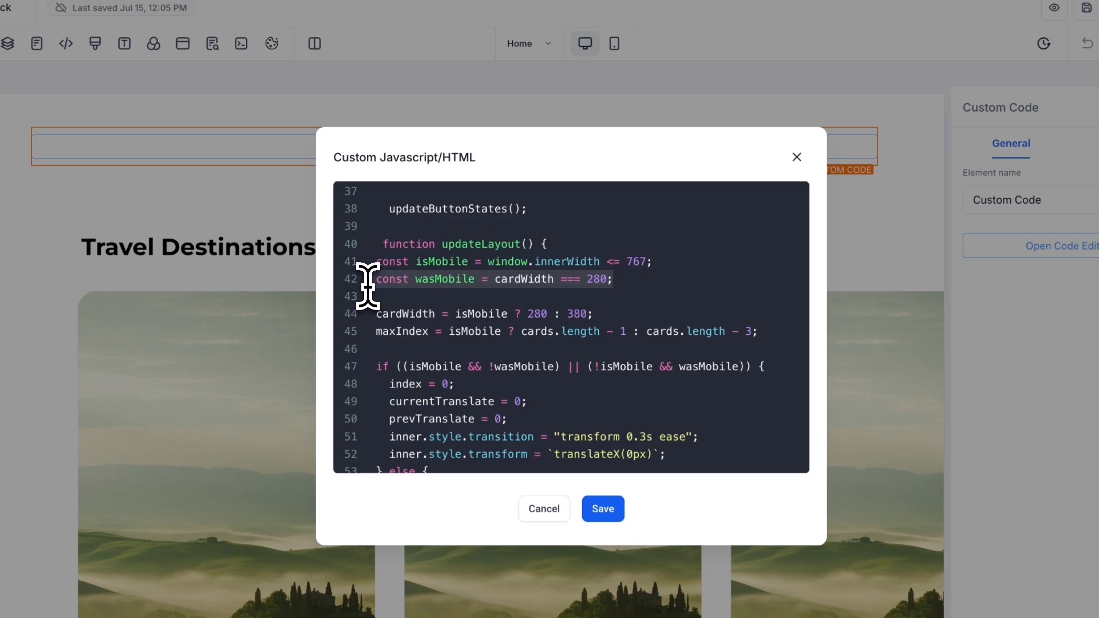
left_click(630, 284)
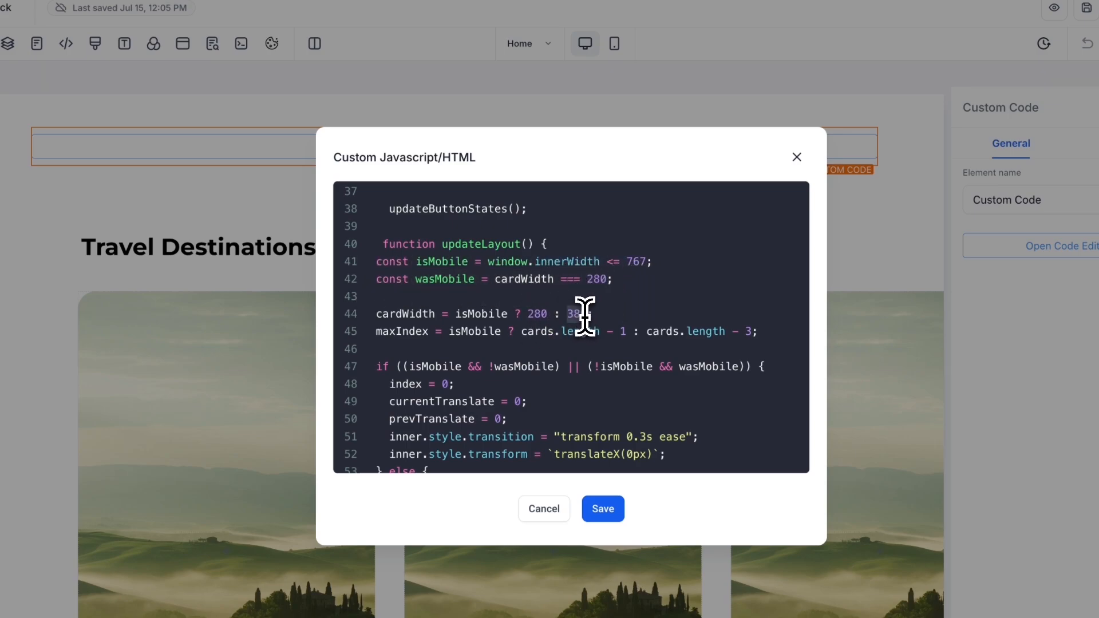
left_click(609, 316)
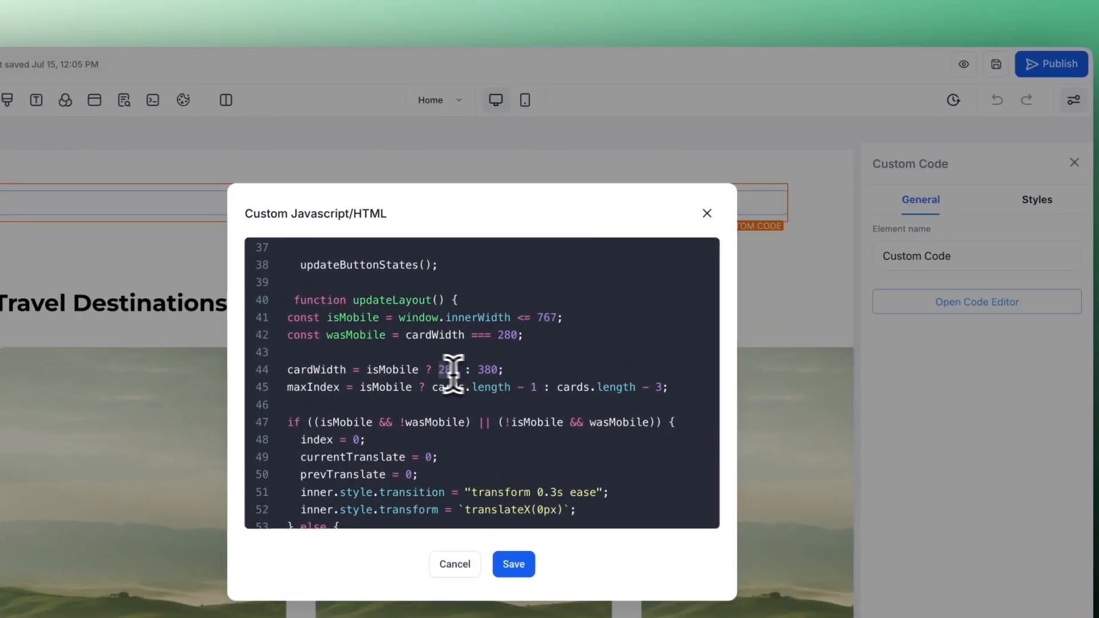
double_click(484, 371)
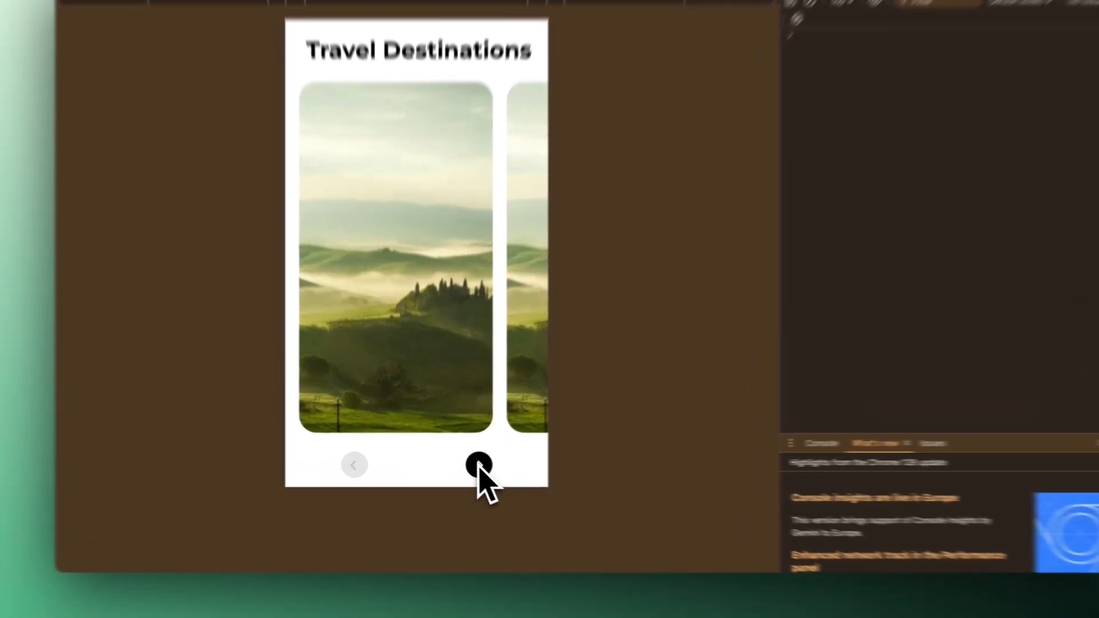
Test the mobile Travel Destinations slider with its arrows, advancing to the last card and returning to the first.
left_click(478, 465)
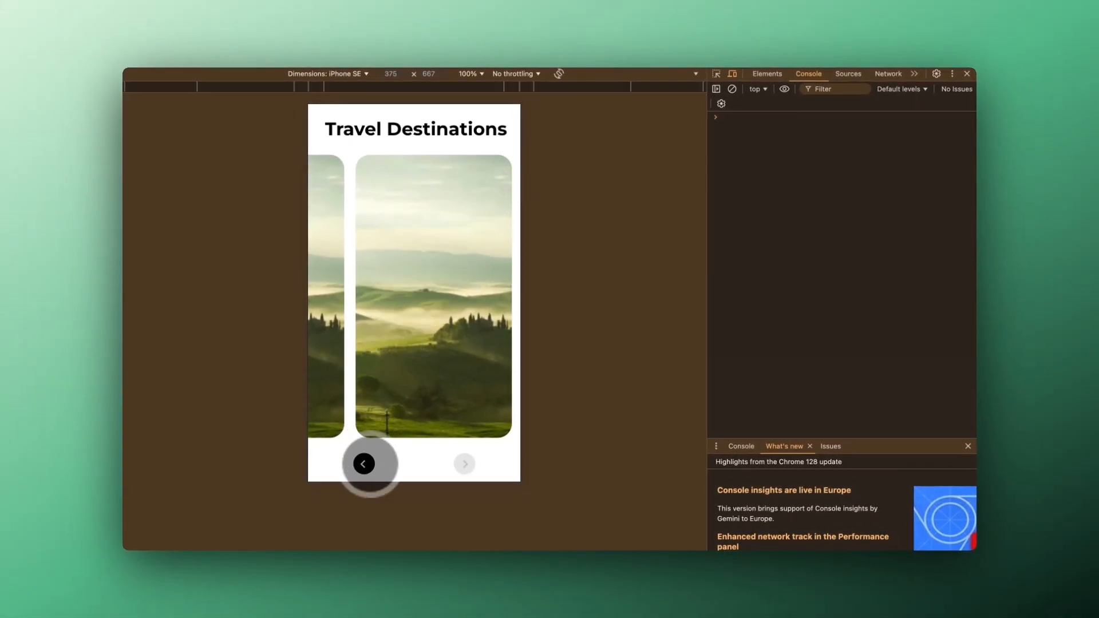
left_click(364, 465)
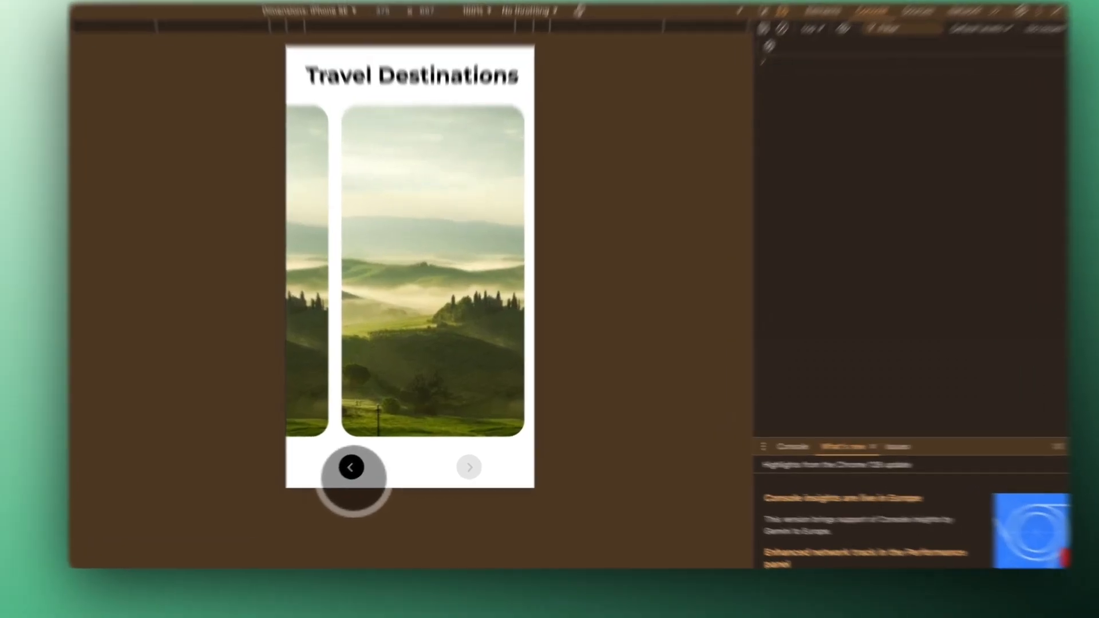
left_click(364, 464)
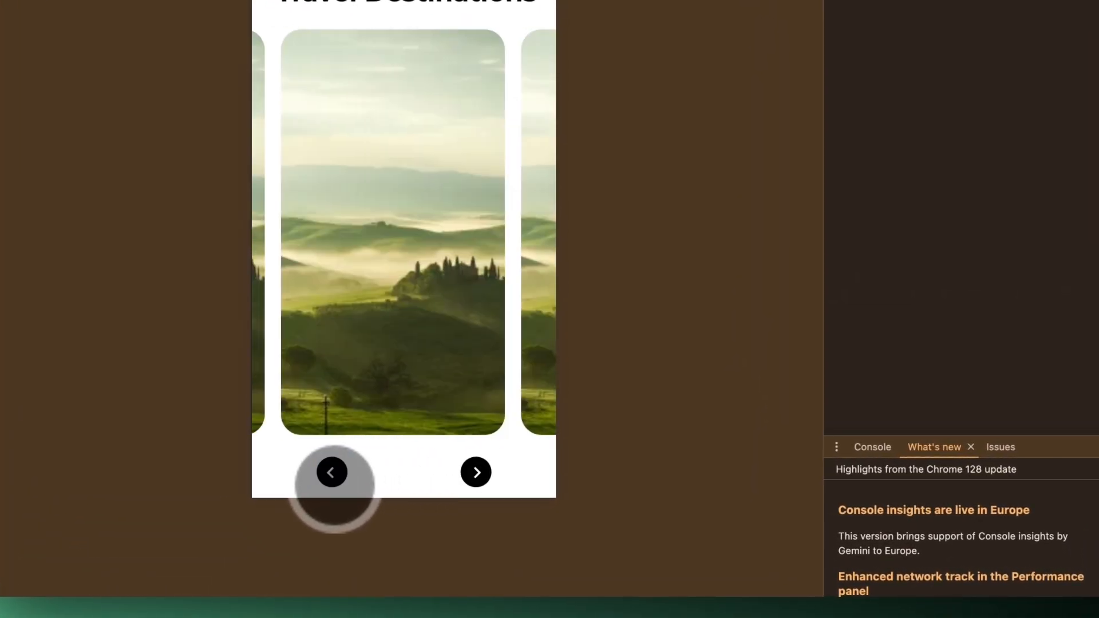
left_click(332, 473)
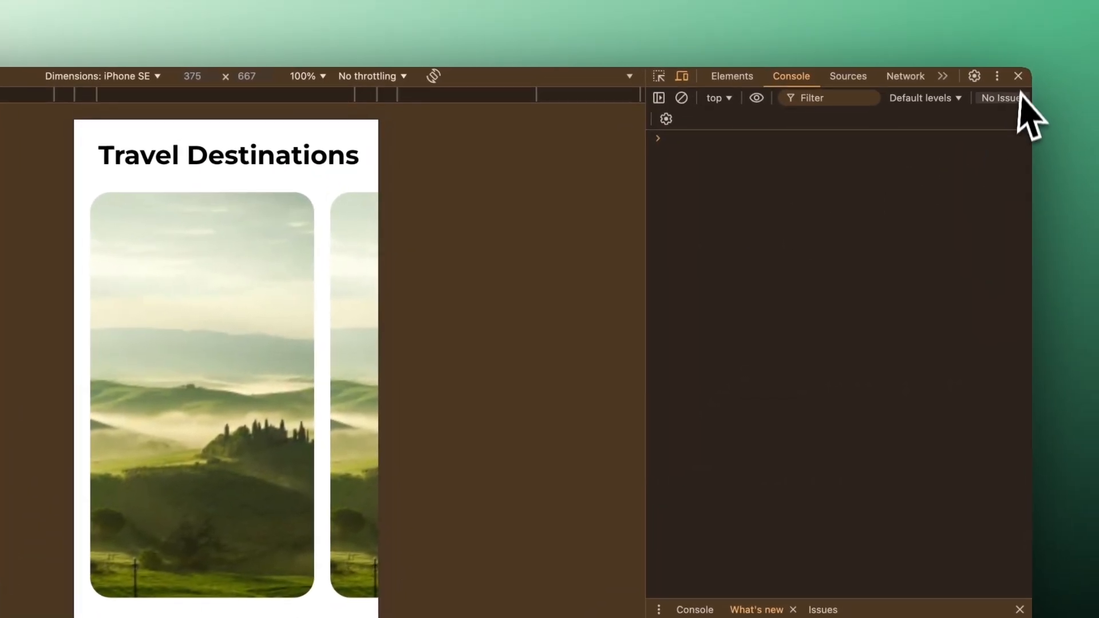
Close the developer tools and test the desktop Travel Destinations slider using its arrows and by swiping the cards.
left_click(1019, 78)
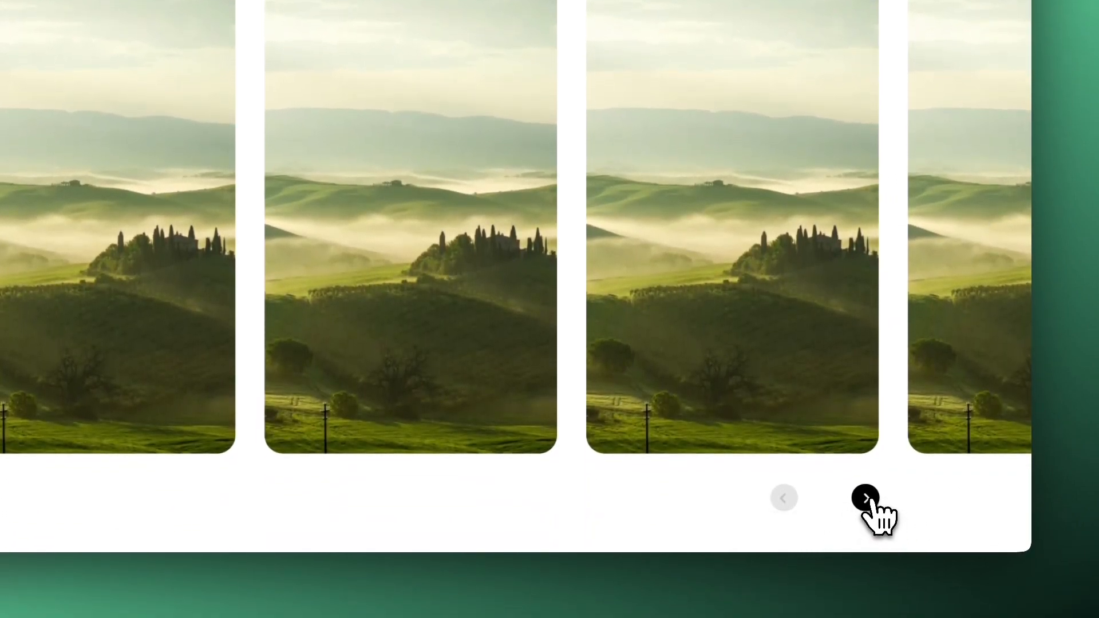
left_click(866, 498)
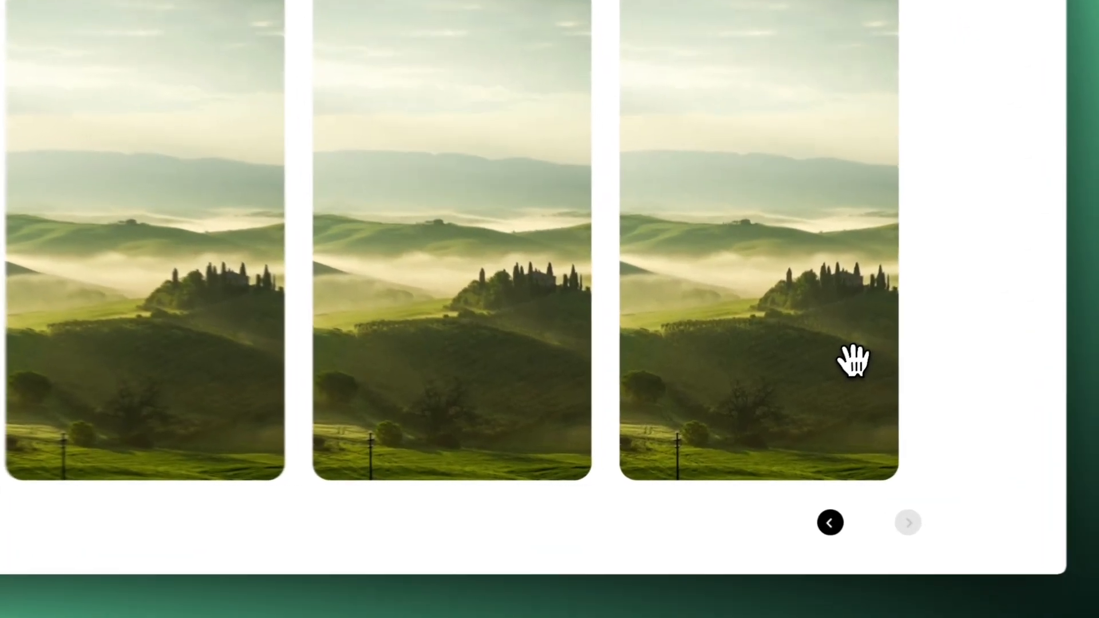
left_click_drag(853, 360, 908, 287)
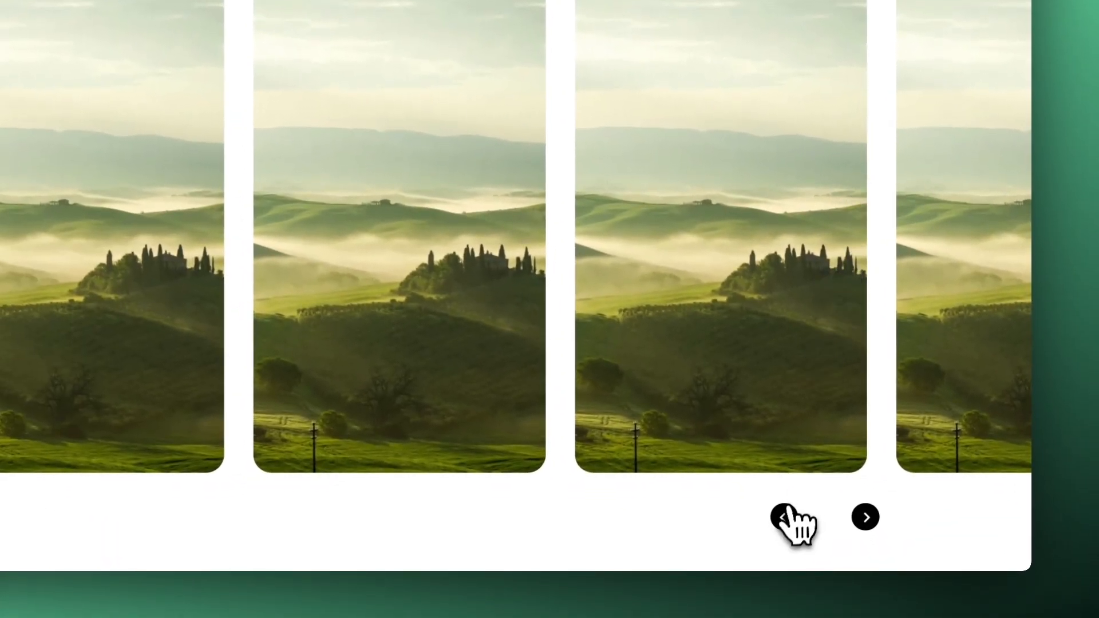
left_click(789, 511)
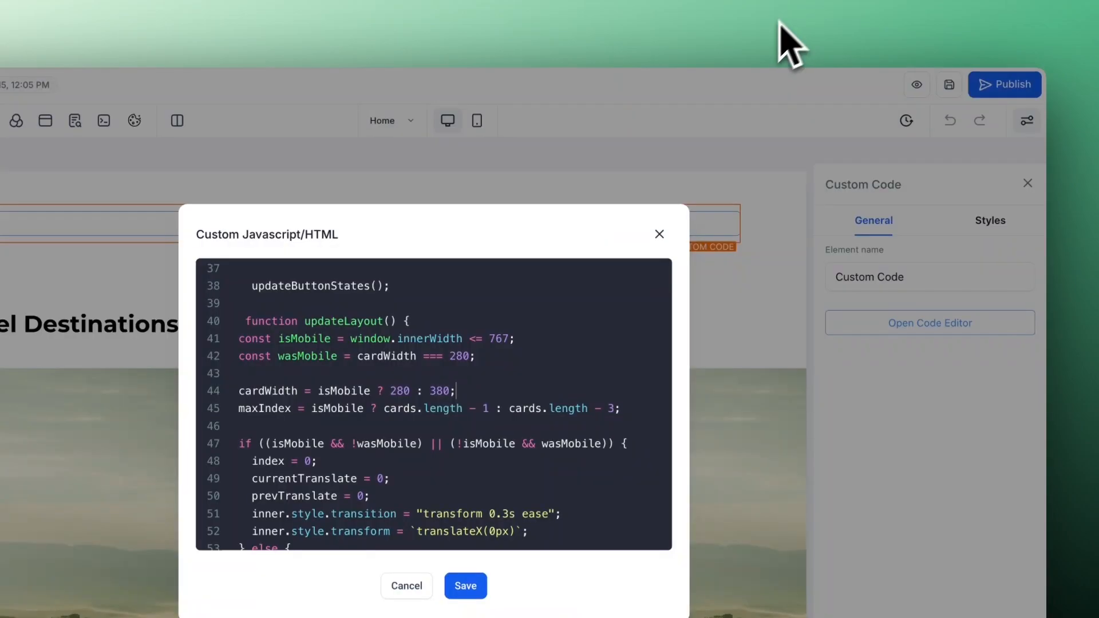
Return to the code editor and highlight the cardWidth and maxIndex lines in updateLayout to review them.
scroll(569, 366, "down", 1)
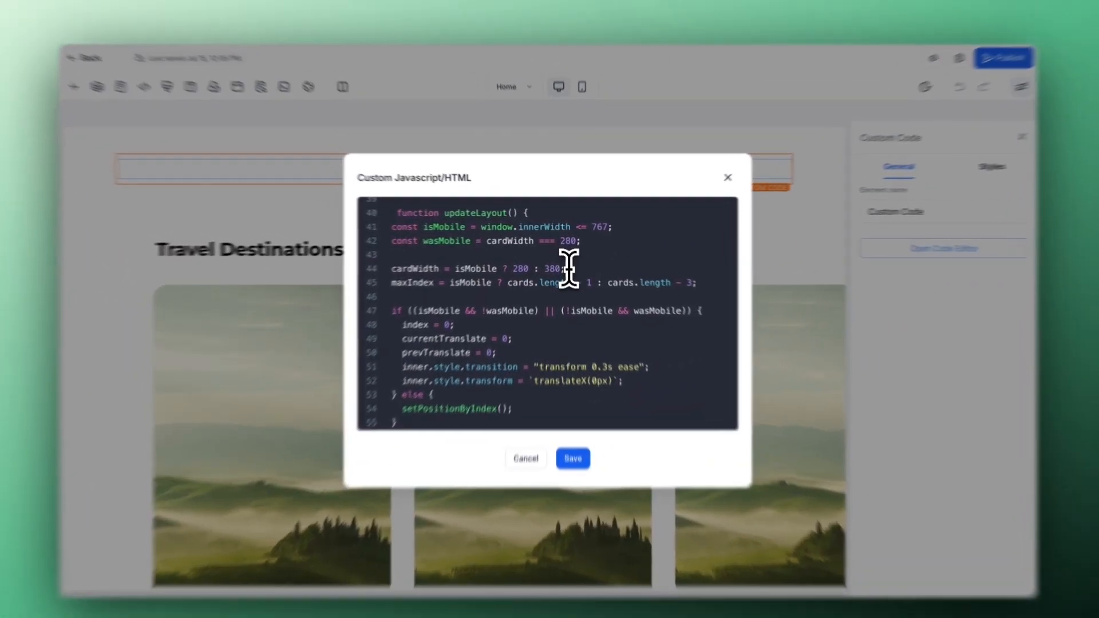
left_click_drag(567, 264, 457, 264)
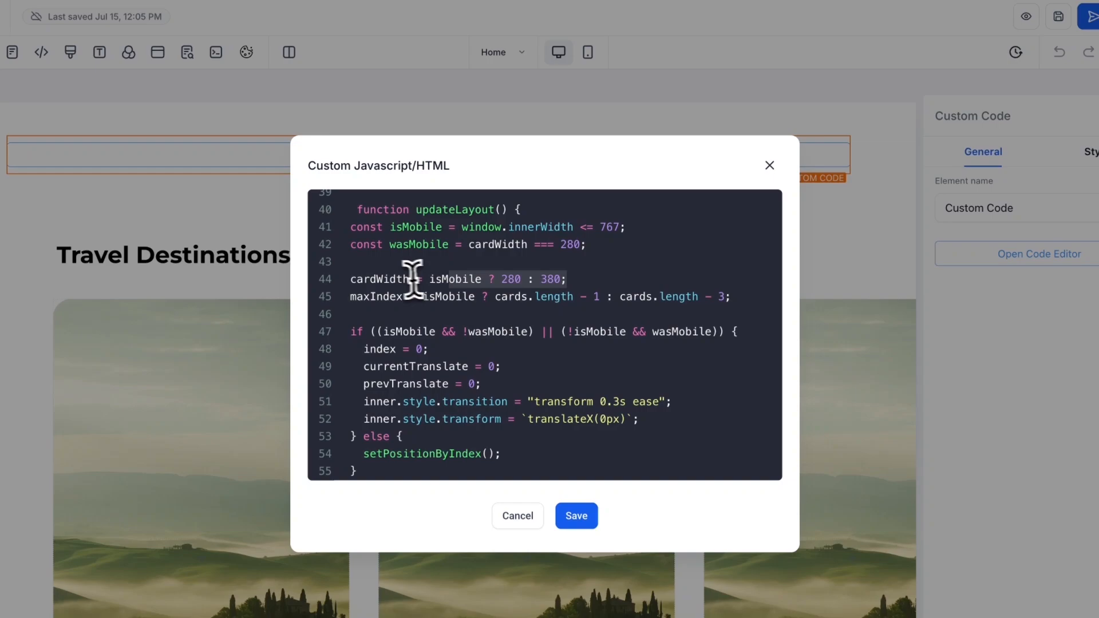
left_click(562, 257)
left_click_drag(575, 284, 719, 283)
left_click(584, 278)
scroll(585, 277, "down", 1)
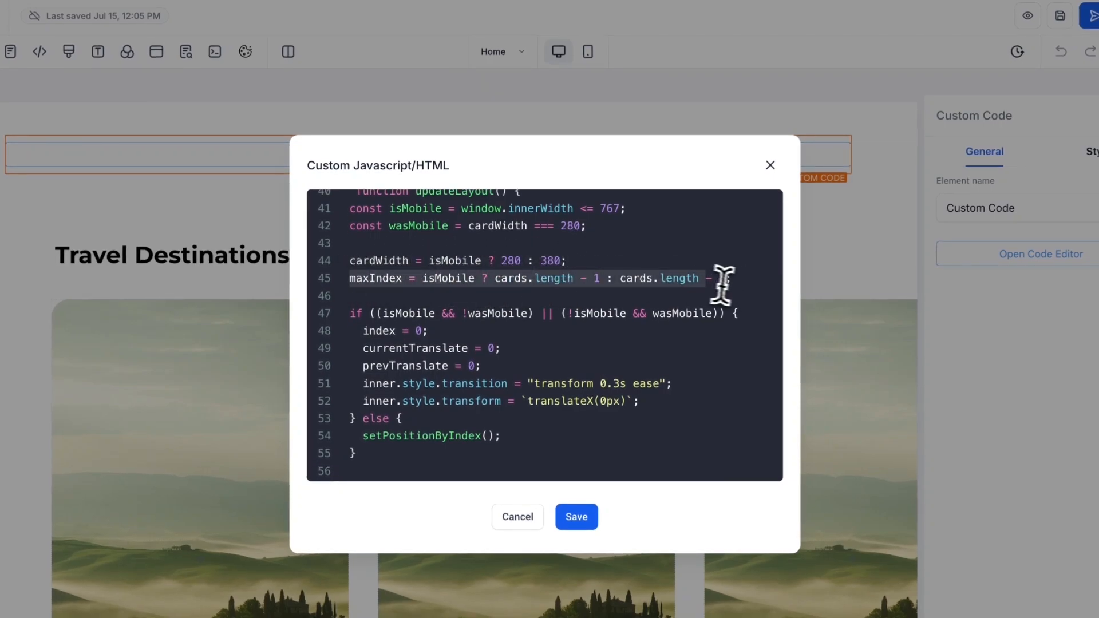
left_click(760, 286)
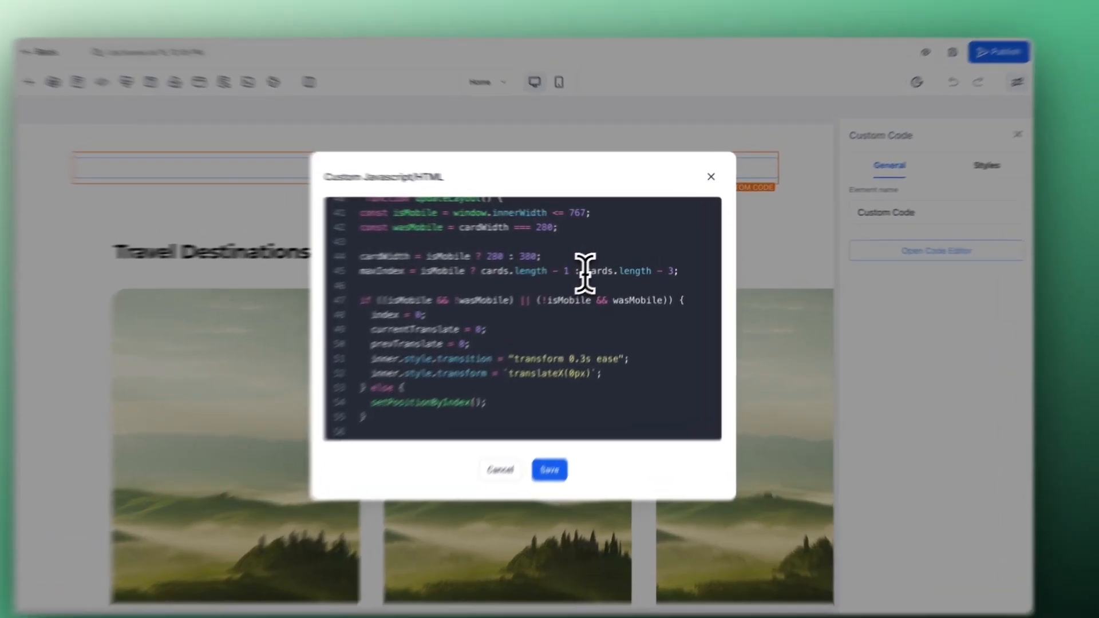
Highlight the desktop "cards.length - 3" and mobile "cards.length - 1" parts of the maxIndex line for review.
left_click_drag(602, 265, 689, 265)
left_click(689, 267)
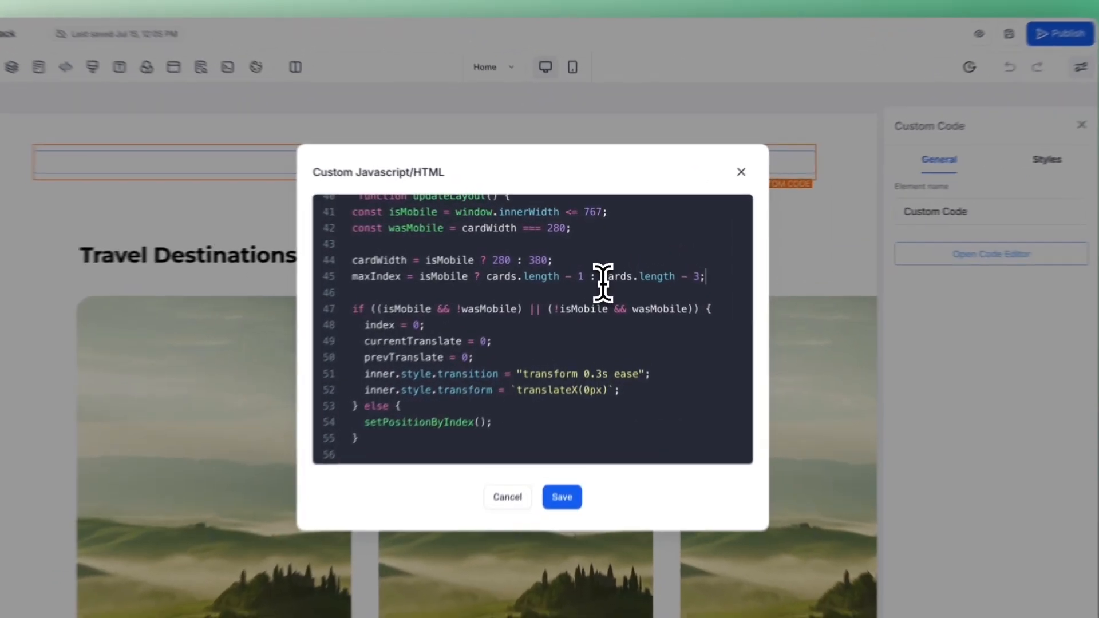
left_click_drag(601, 265, 679, 265)
left_click(679, 265)
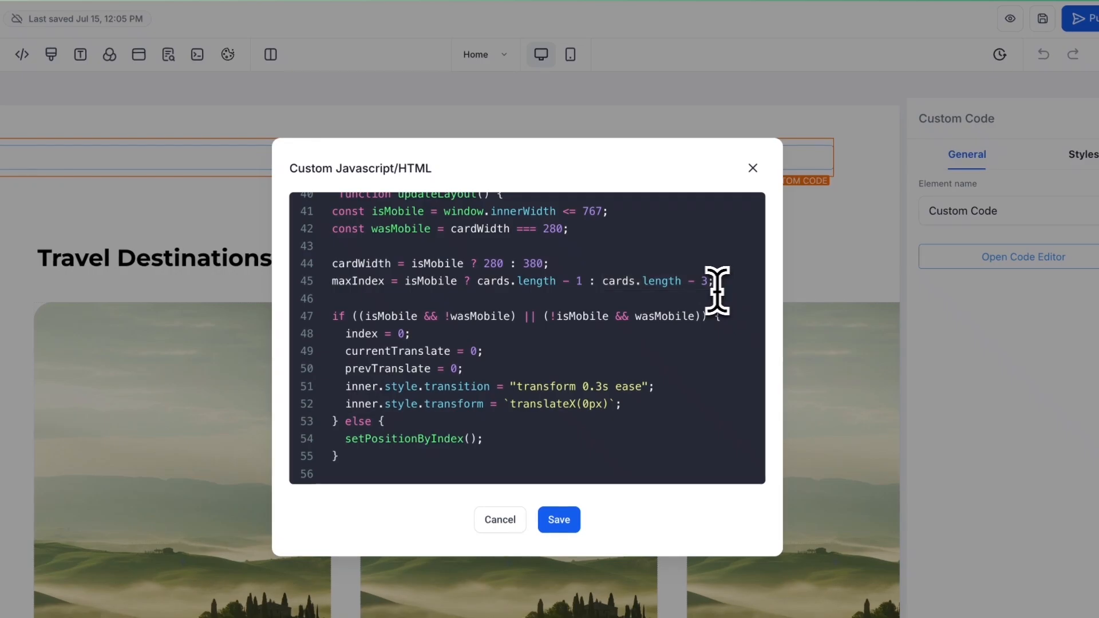
left_click_drag(580, 281, 466, 281)
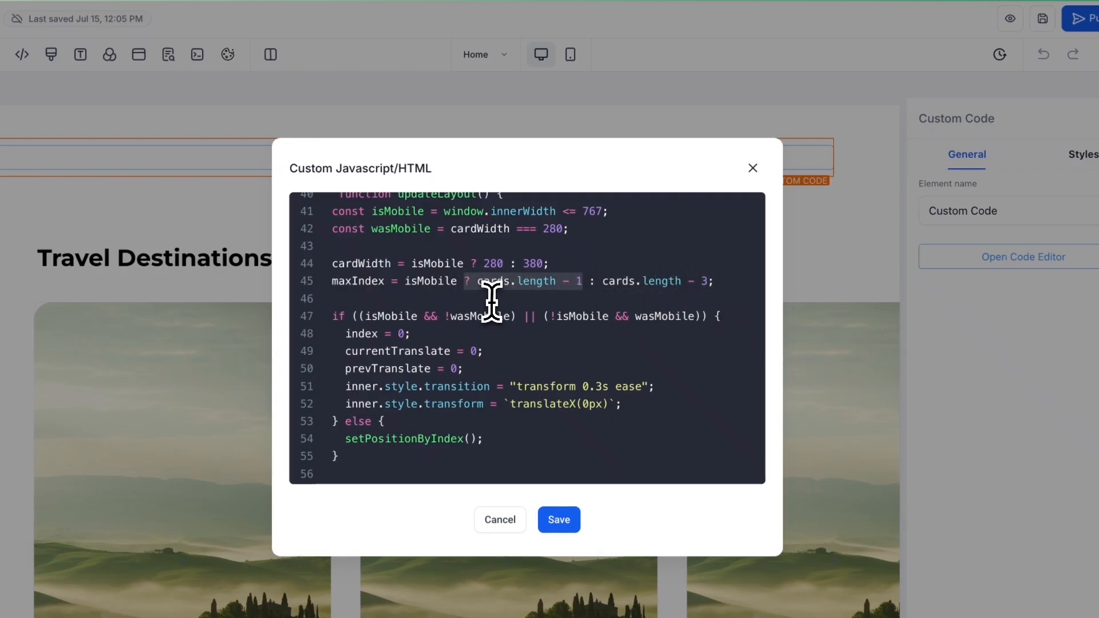
left_click(488, 297)
Examine the setPositionByIndex function, highlighting its currentTranslate calculation, and compare it with the widths defined in updateLayout.
scroll(488, 288, "down", 5)
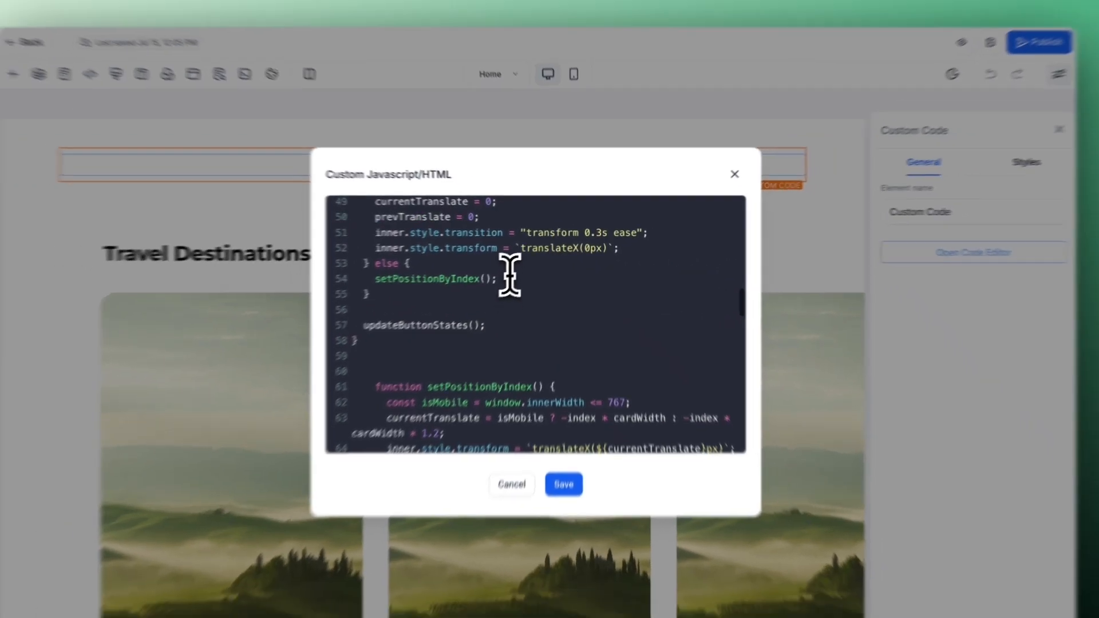
scroll(558, 278, "down", 1)
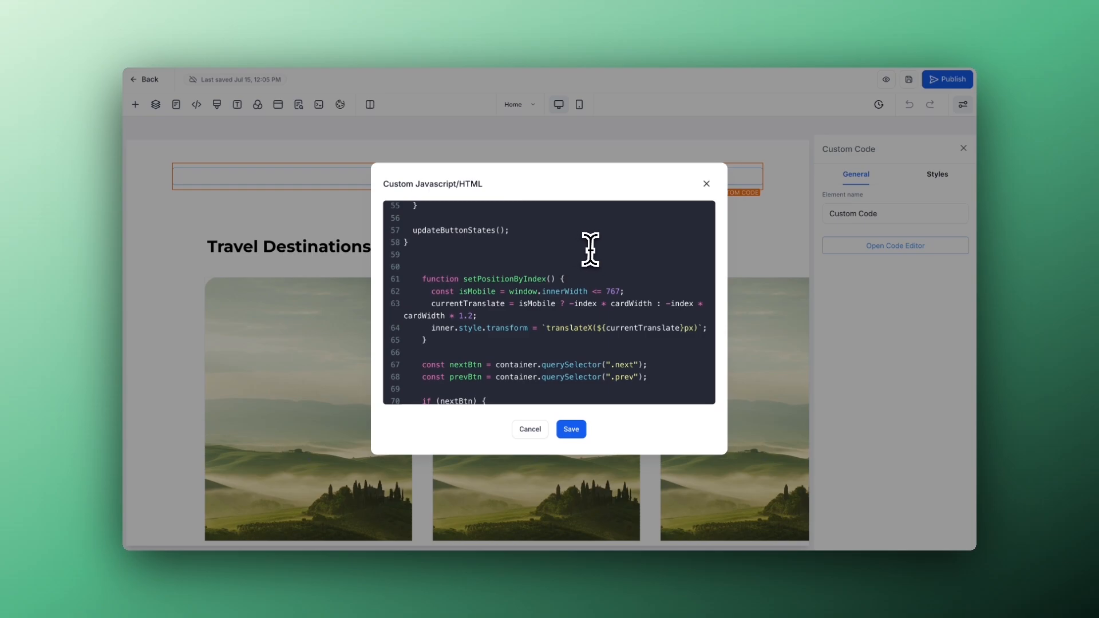
scroll(570, 261, "down", 2)
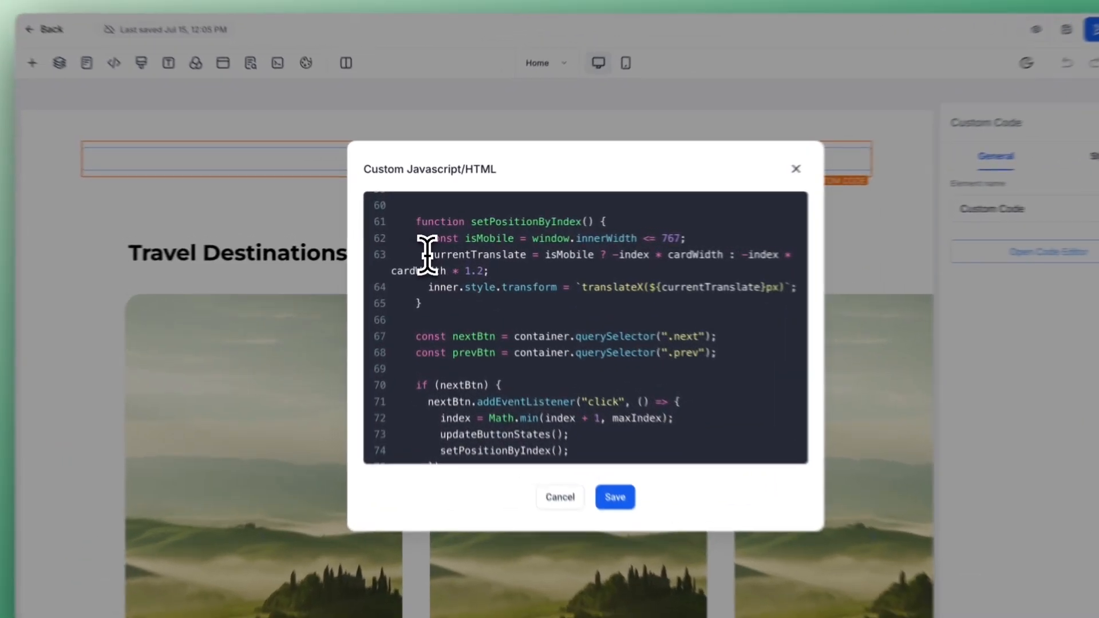
left_click_drag(431, 248, 489, 260)
left_click(489, 260)
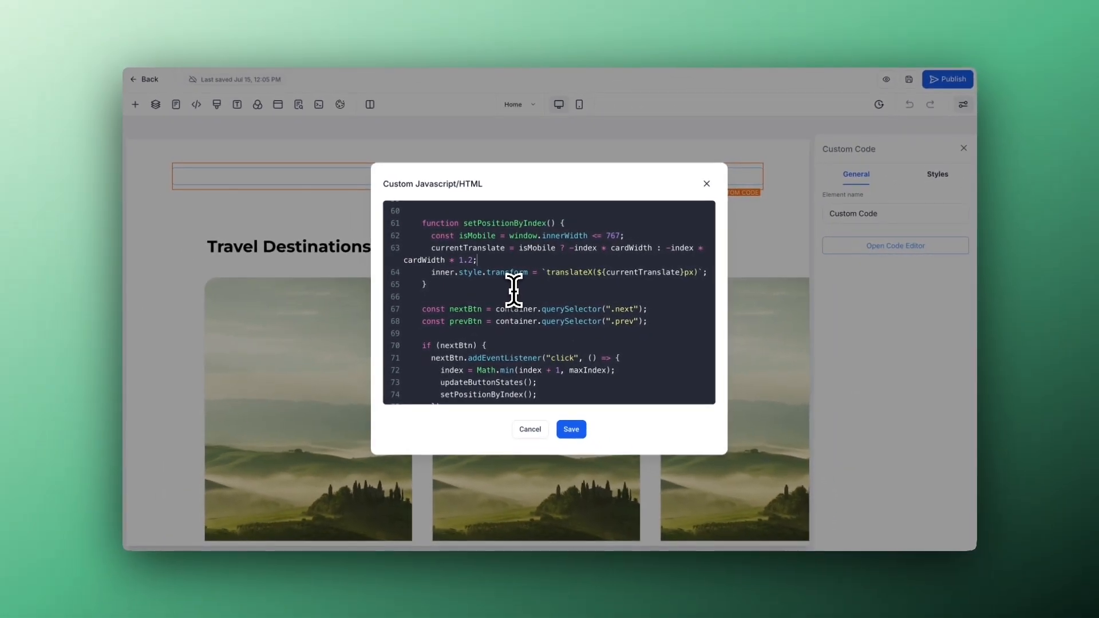
scroll(545, 317, "up", 8)
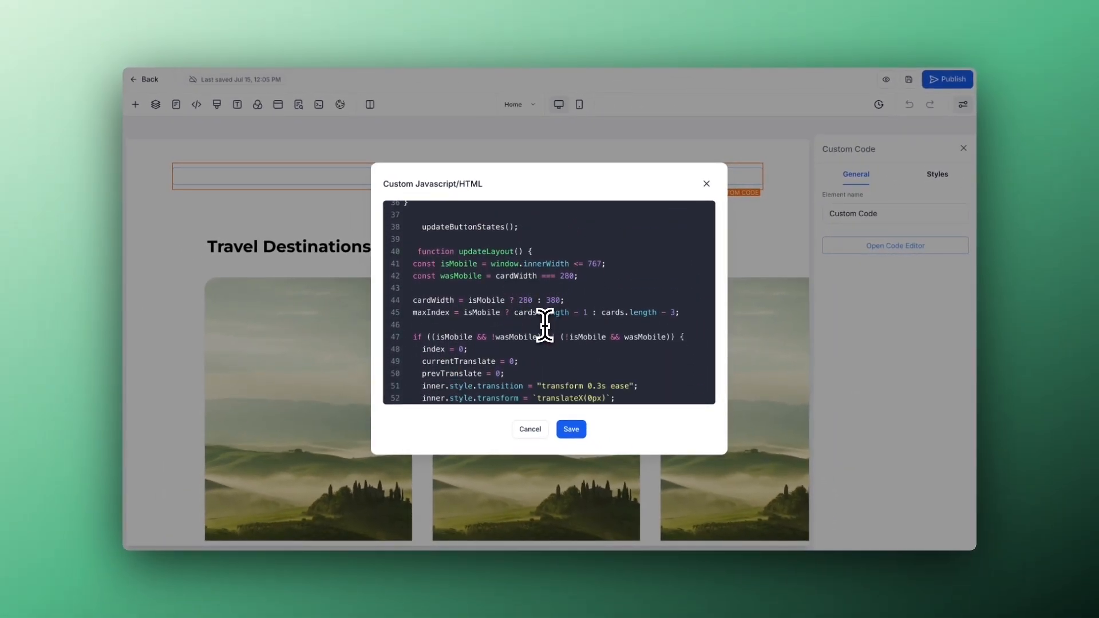
scroll(545, 325, "down", 5)
scroll(545, 325, "down", 3)
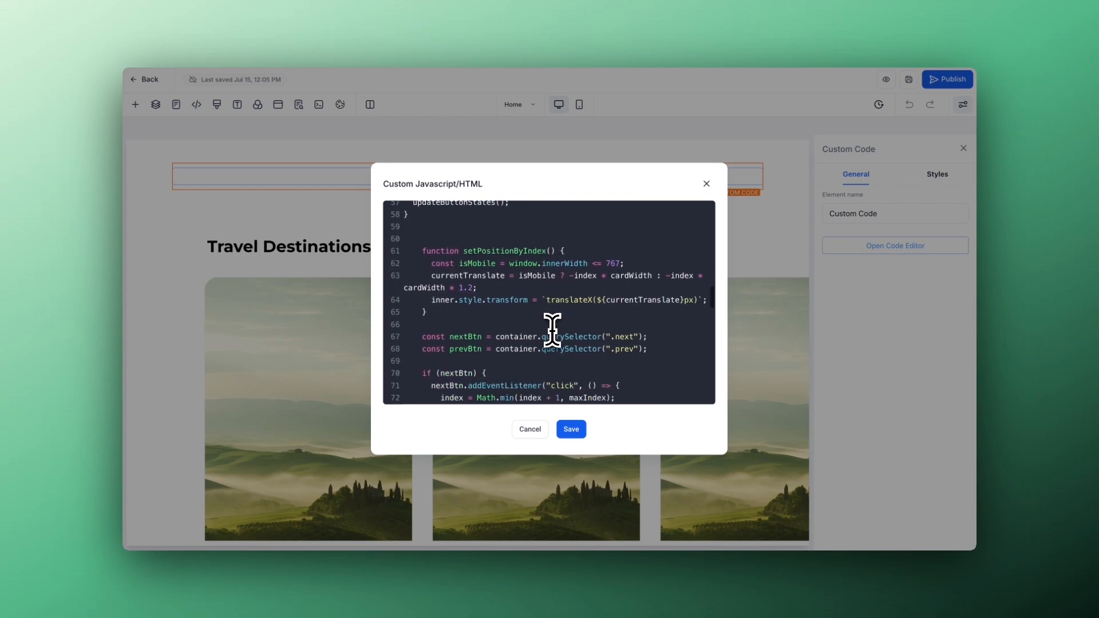
Examine the rest of the slider script, from the arrow listeners through the drag functions to the closing script tag, and close the editor without saving.
scroll(565, 340, "down", 5)
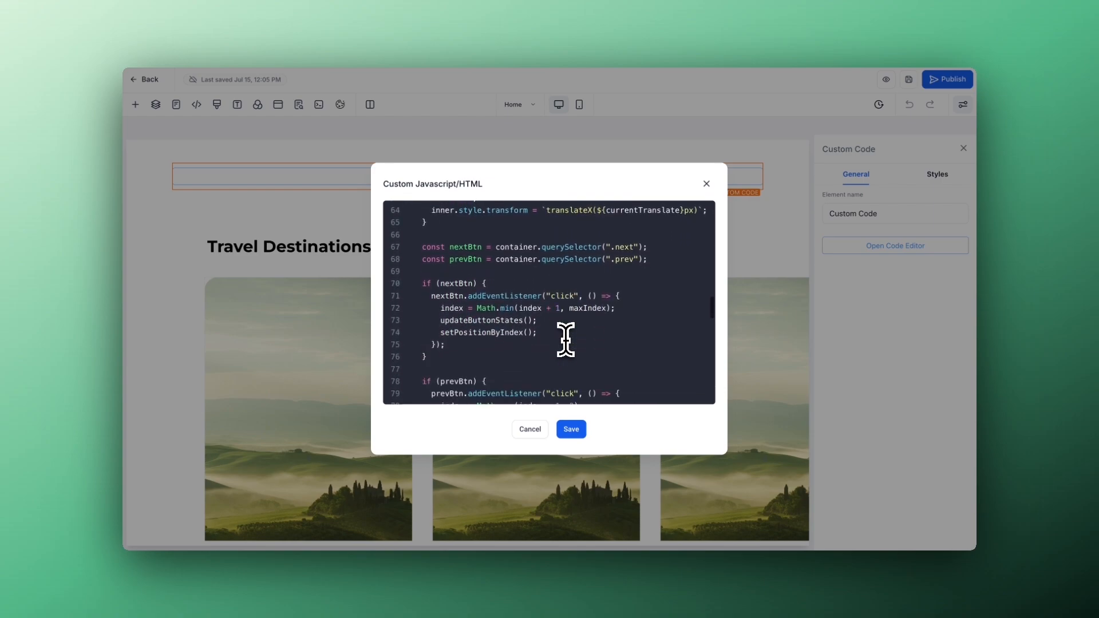
scroll(565, 340, "down", 5)
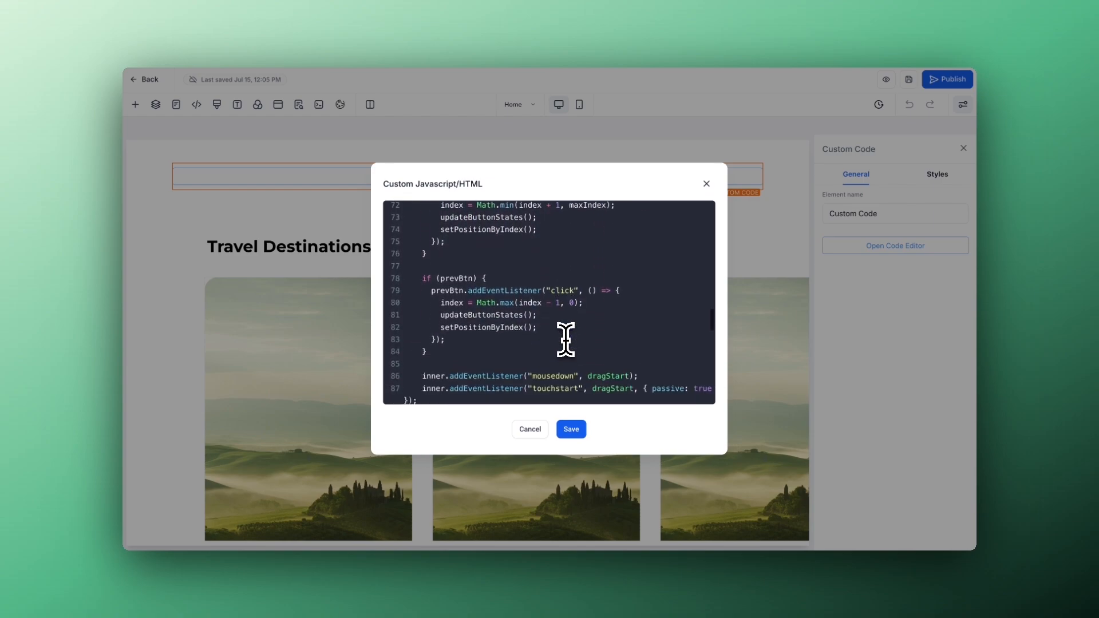
scroll(564, 338, "up", 10)
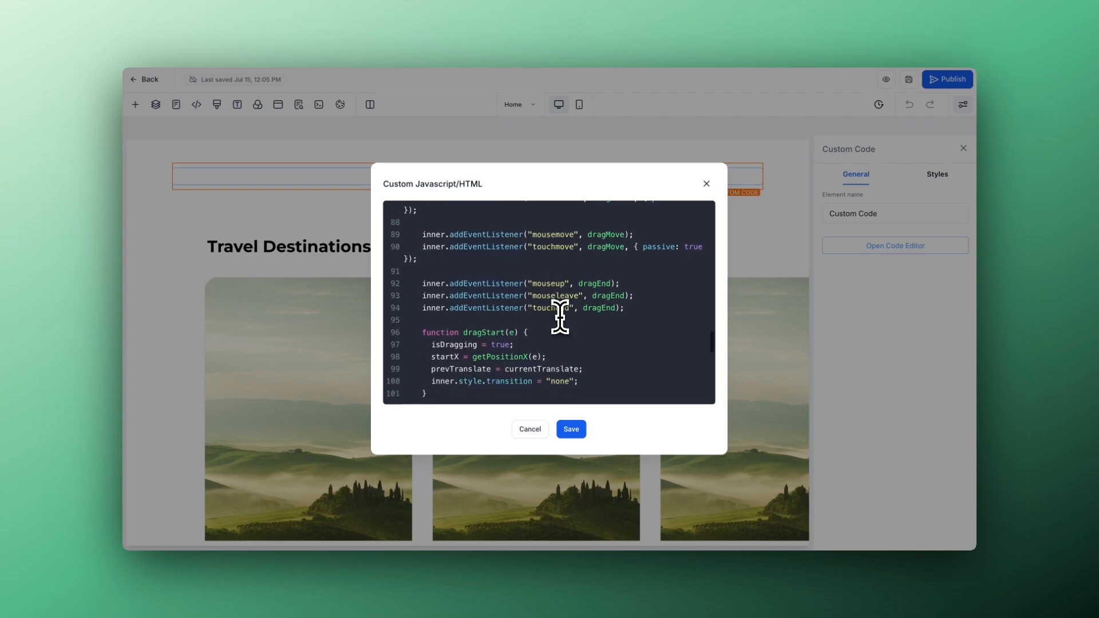
scroll(560, 317, "down", 12)
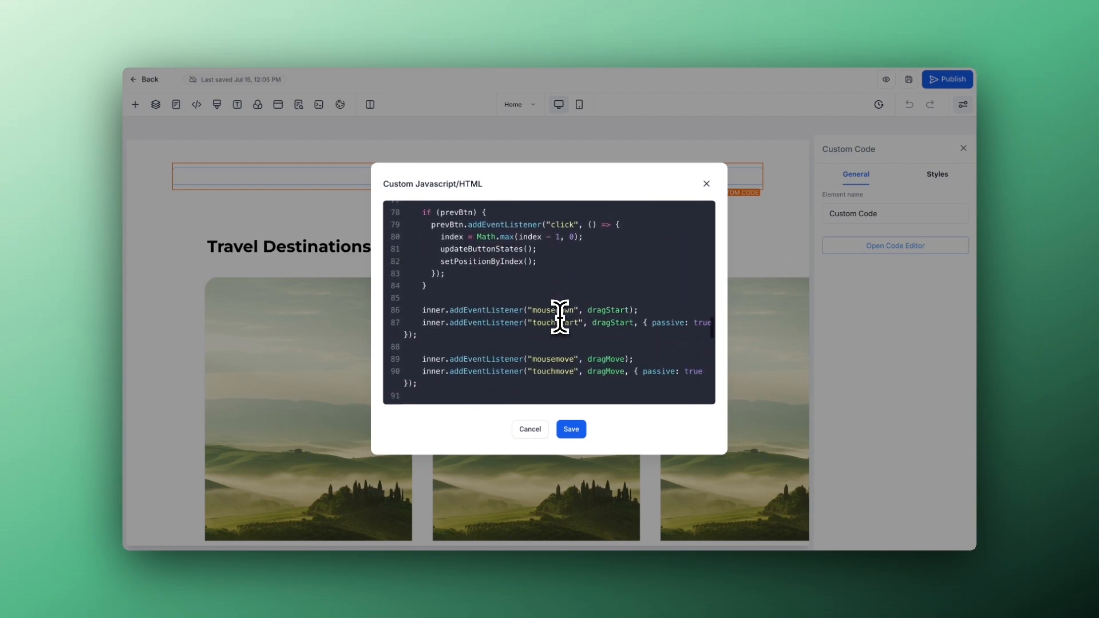
scroll(607, 295, "down", 6)
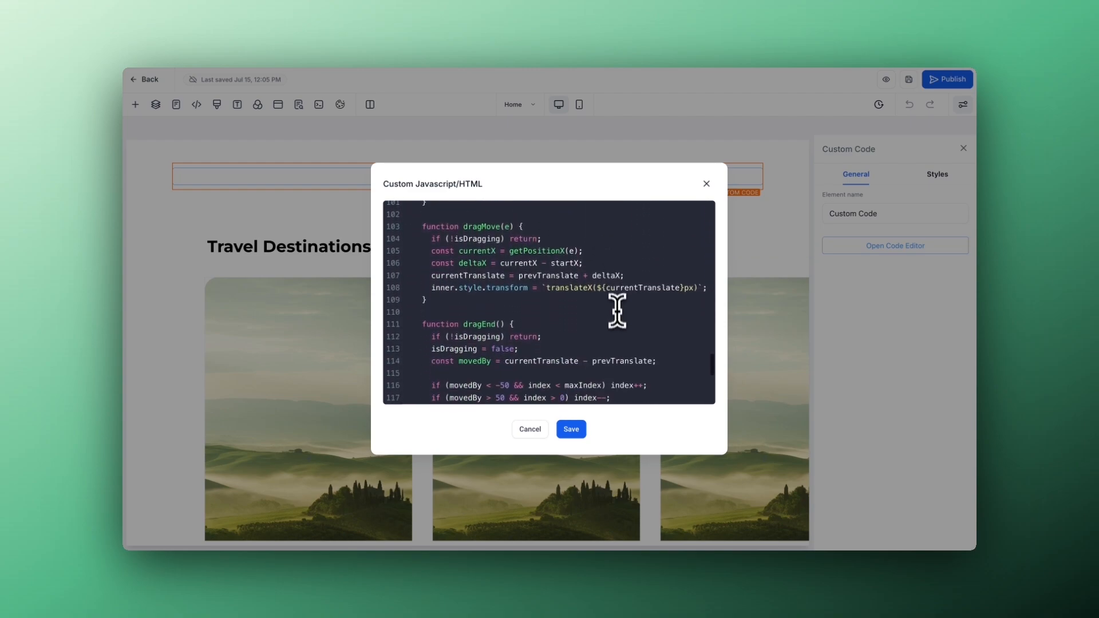
scroll(669, 304, "down", 3)
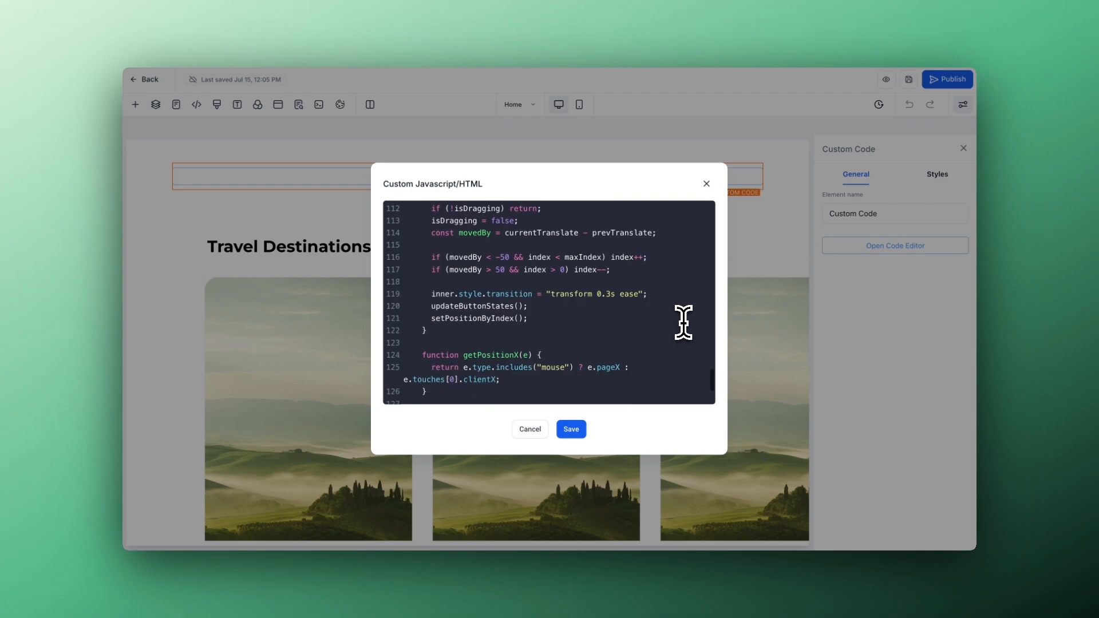
scroll(655, 321, "down", 2)
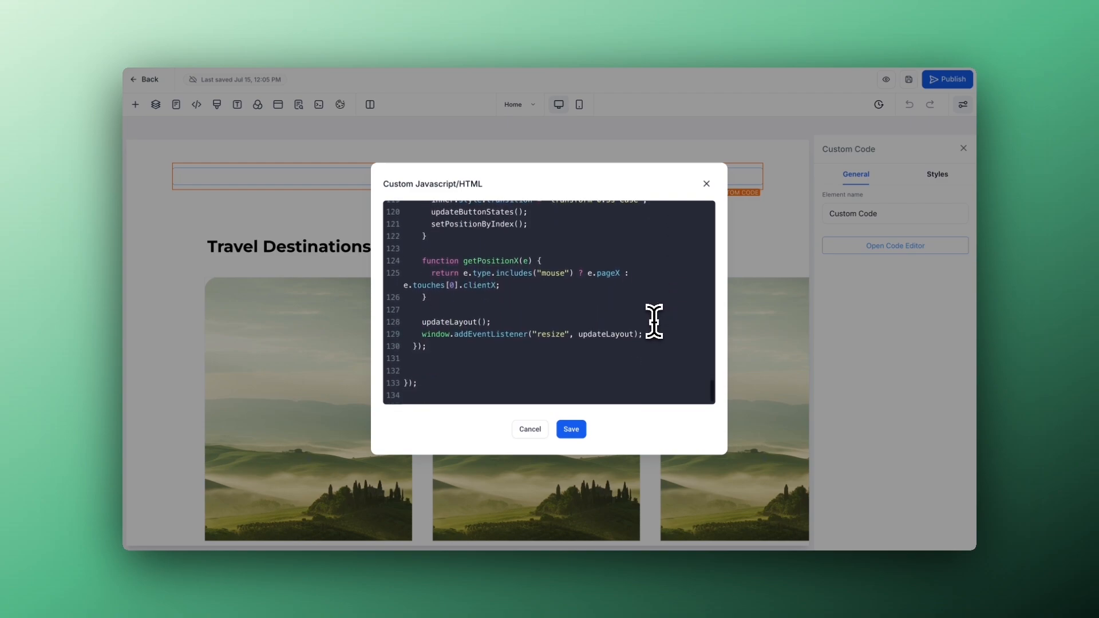
scroll(649, 298, "down", 1)
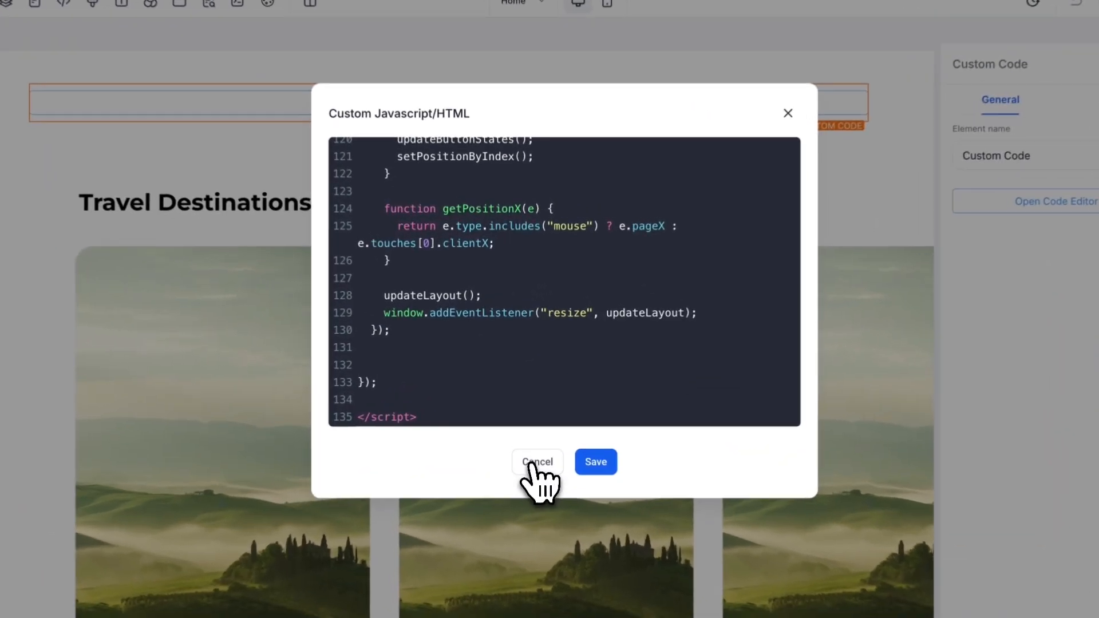
left_click(530, 429)
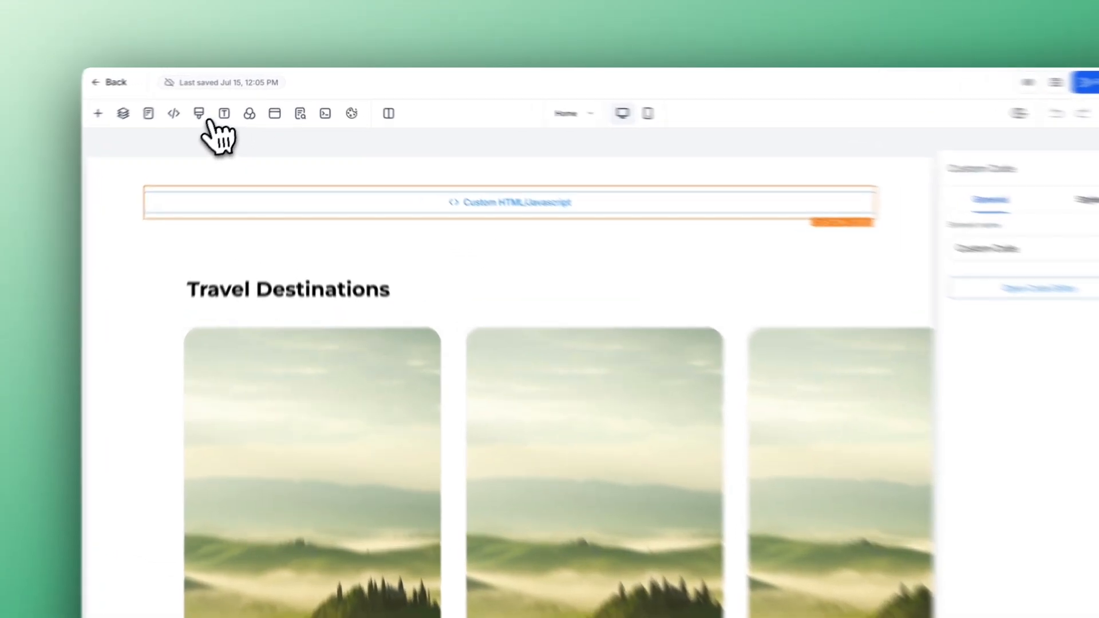
Open the page's custom CSS, skim the whole stylesheet, and highlight the overflow-x: hidden declaration under html, body.
left_click(217, 105)
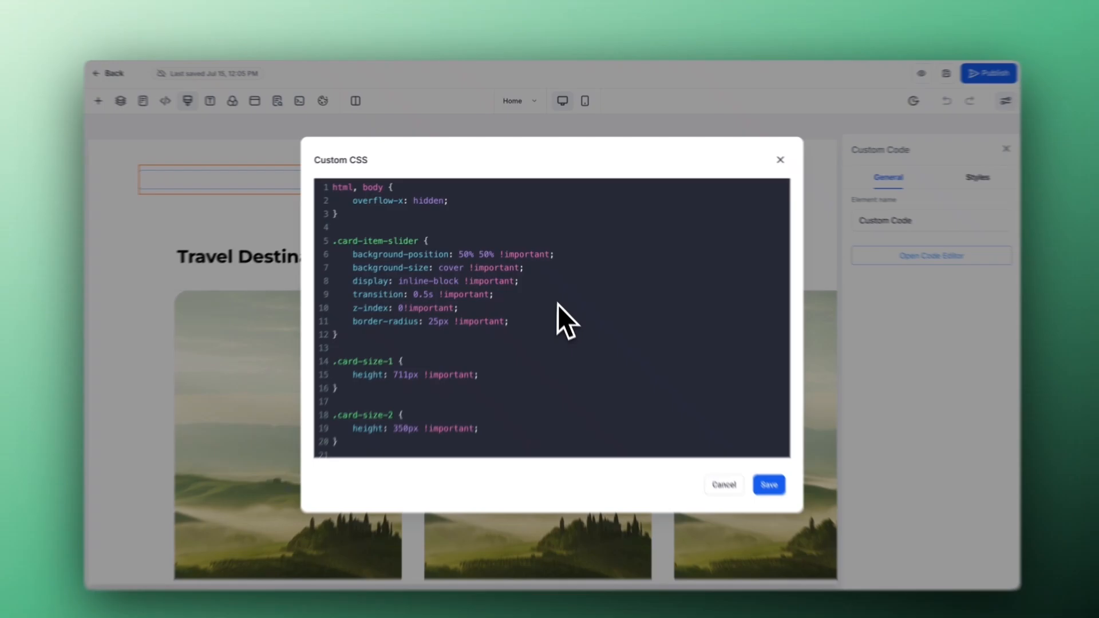
scroll(569, 331, "down", 10)
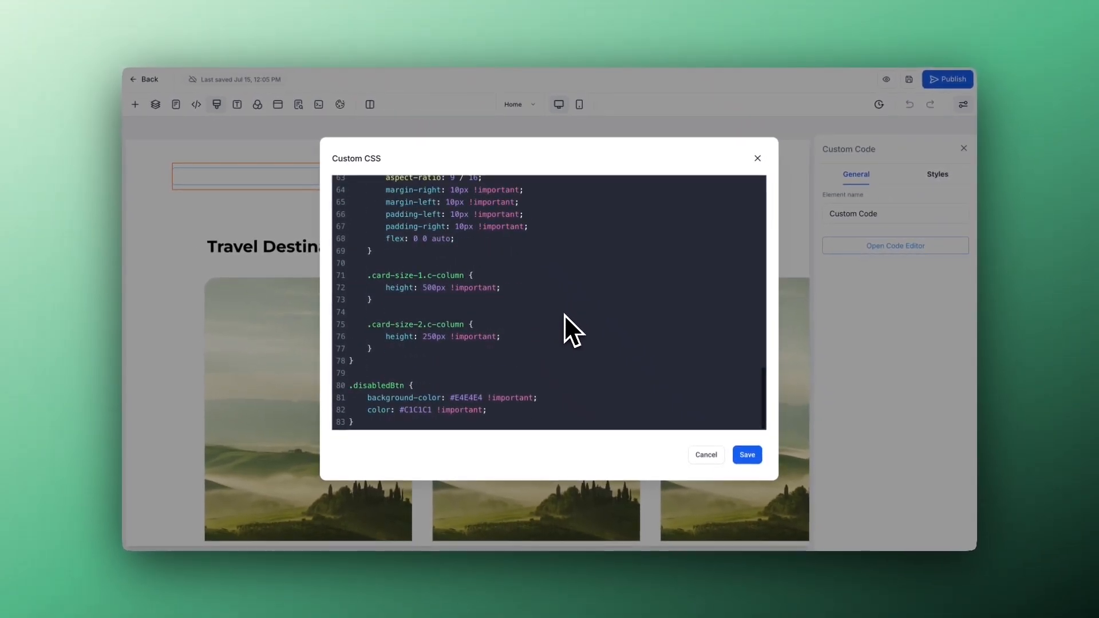
scroll(569, 330, "up", 10)
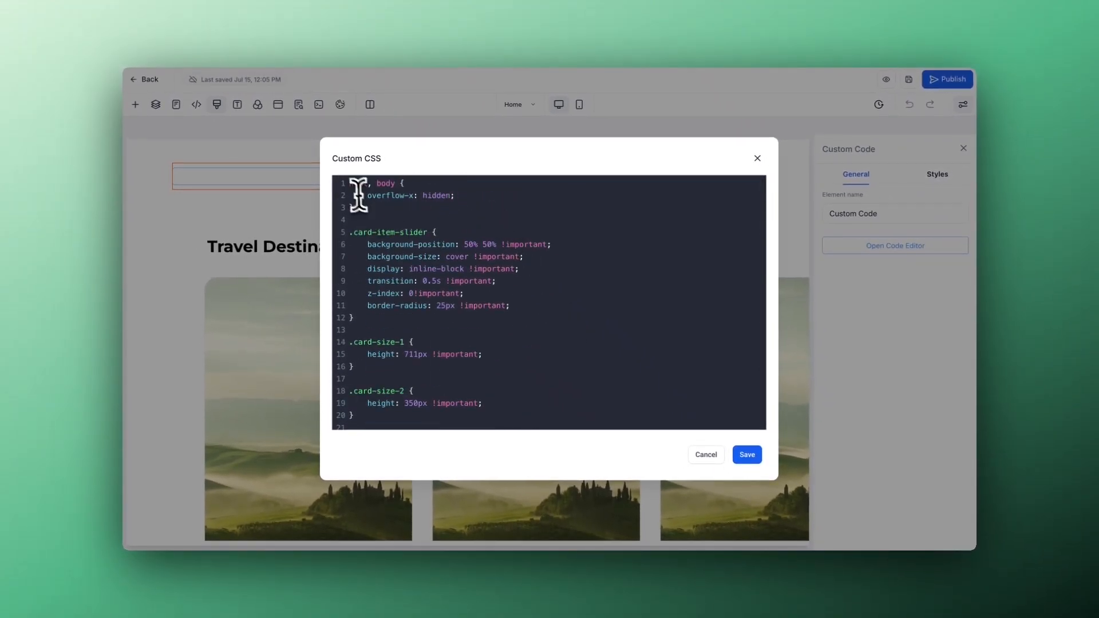
left_click_drag(368, 196, 473, 196)
left_click(474, 197)
Highlight the .card-size-1 and .card-size-2 height rules for review, then close the custom CSS without saving.
scroll(464, 261, "down", 2)
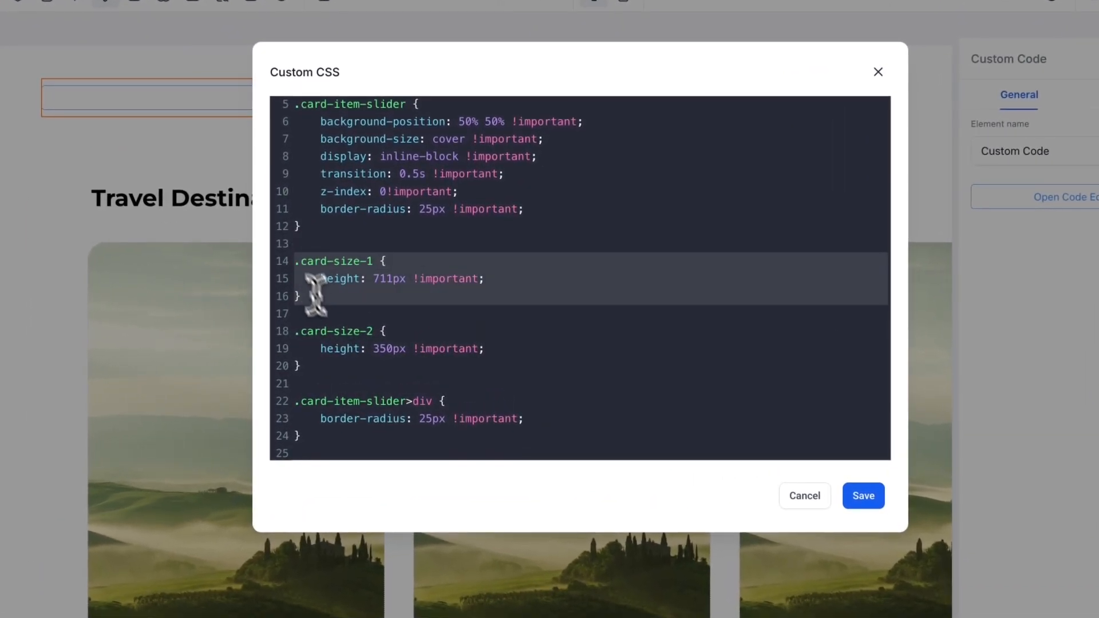
left_click_drag(315, 295, 328, 369)
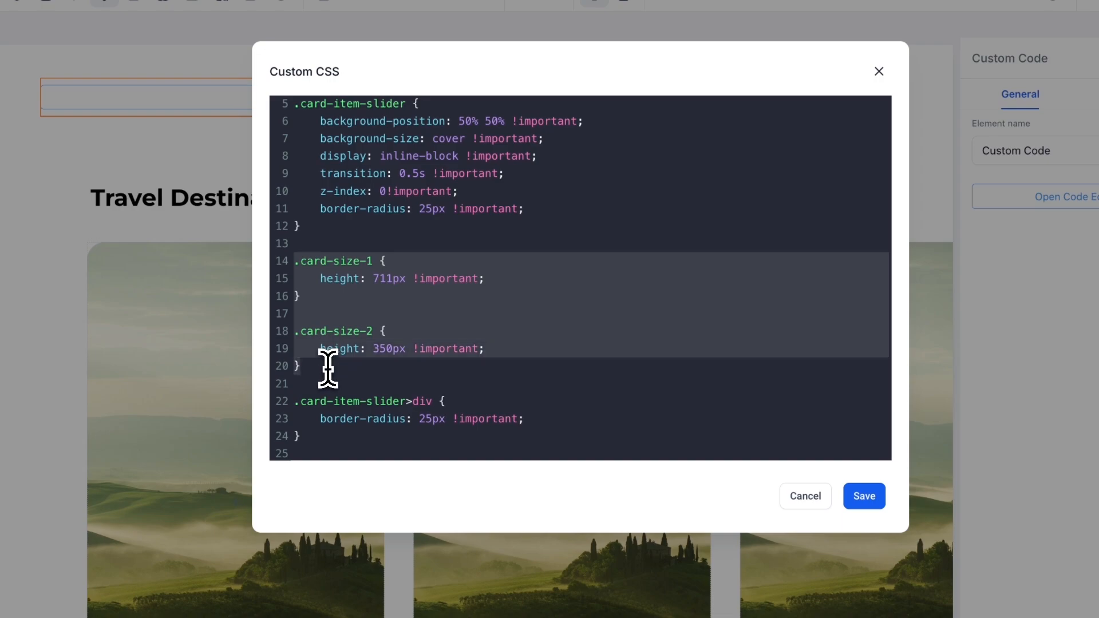
left_click(328, 370)
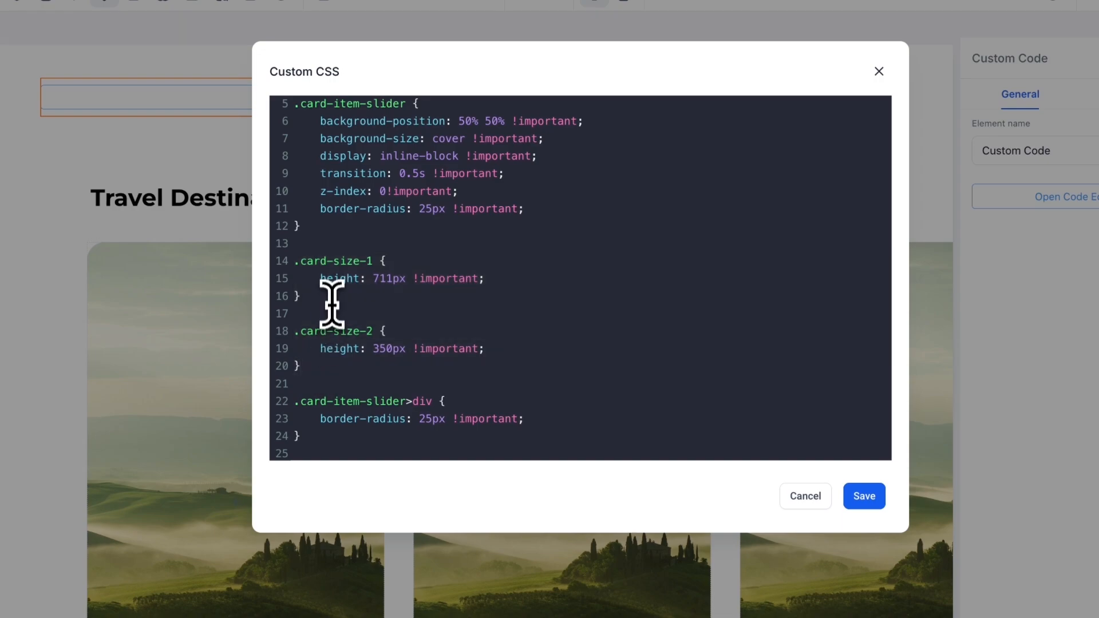
left_click_drag(298, 267, 312, 300)
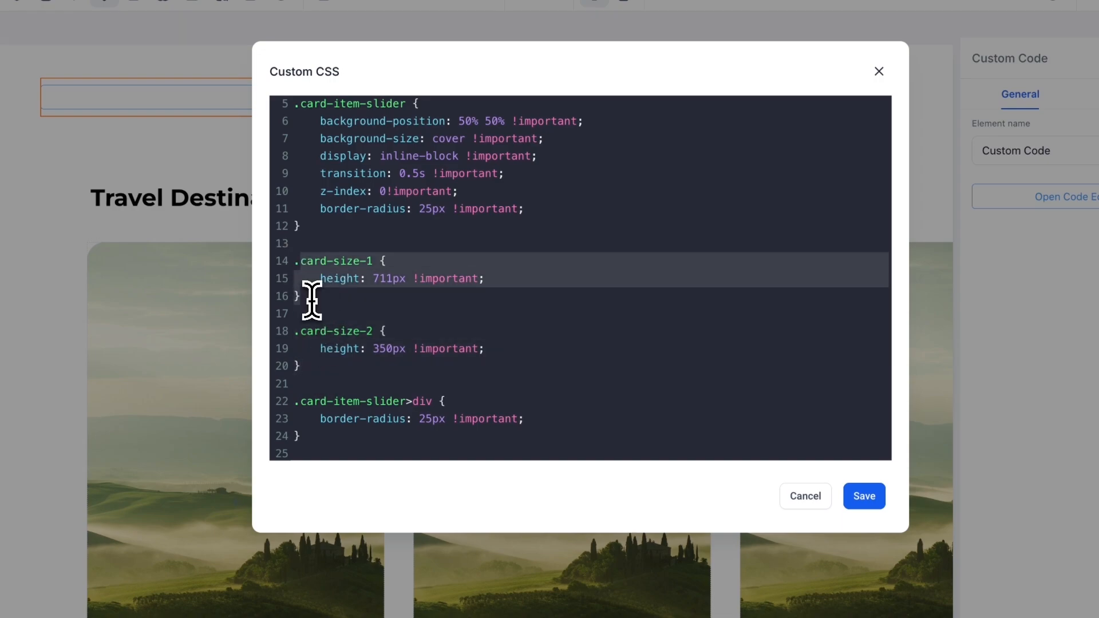
left_click(364, 314)
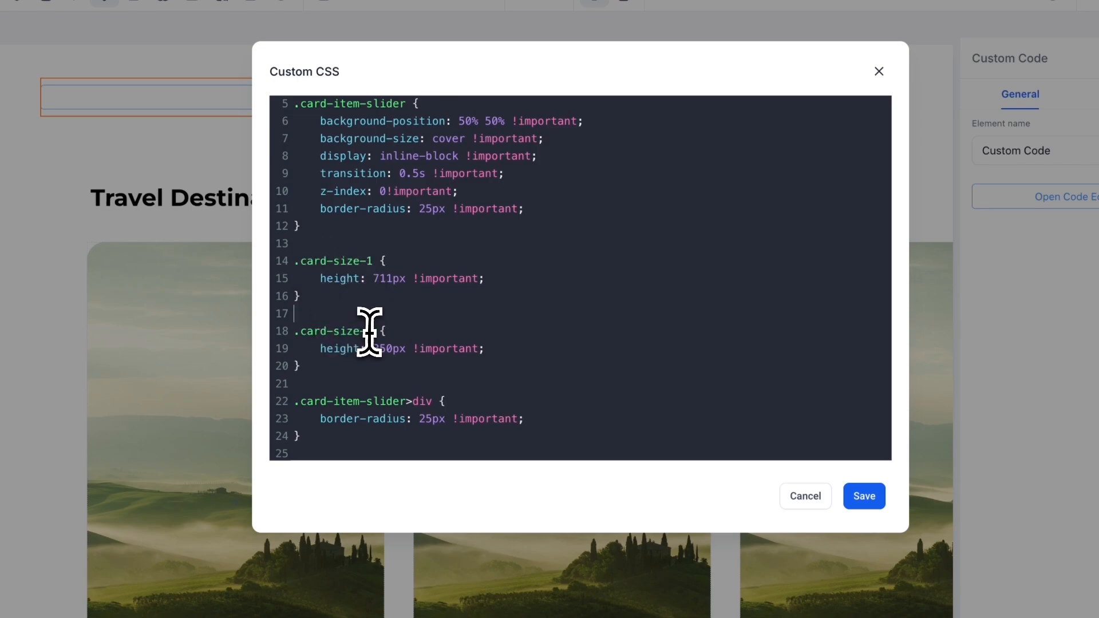
left_click_drag(367, 278, 408, 278)
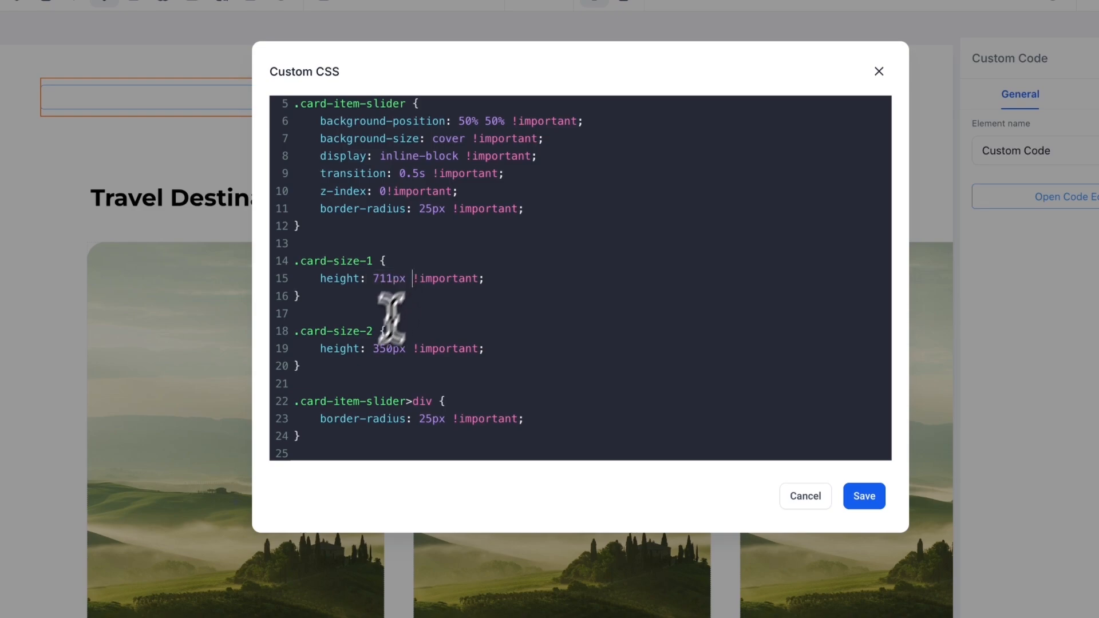
left_click(426, 333)
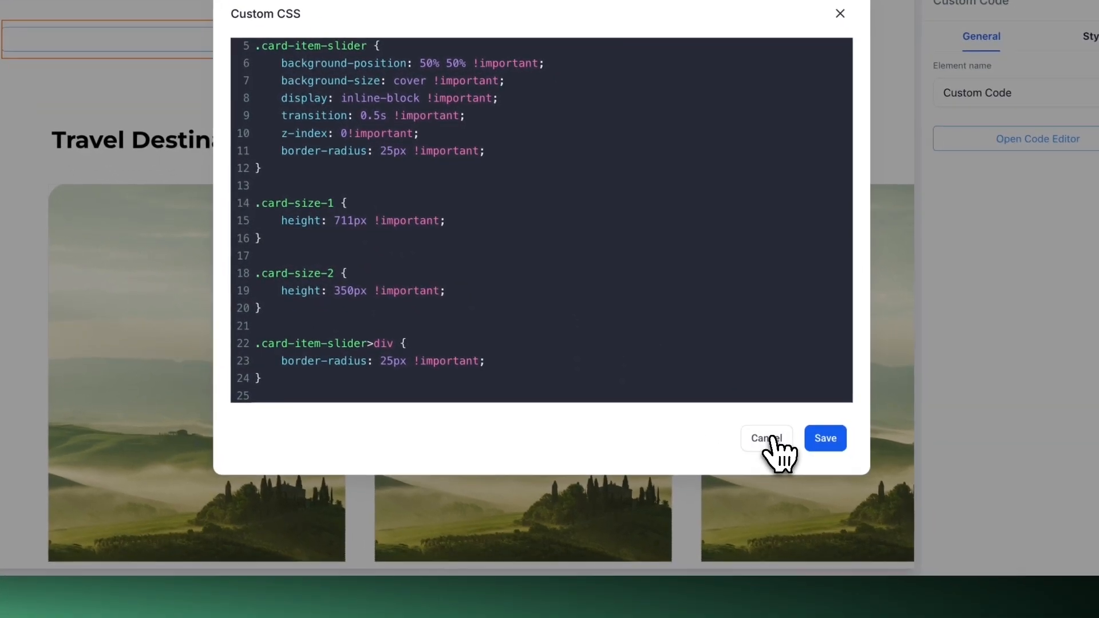
left_click(801, 496)
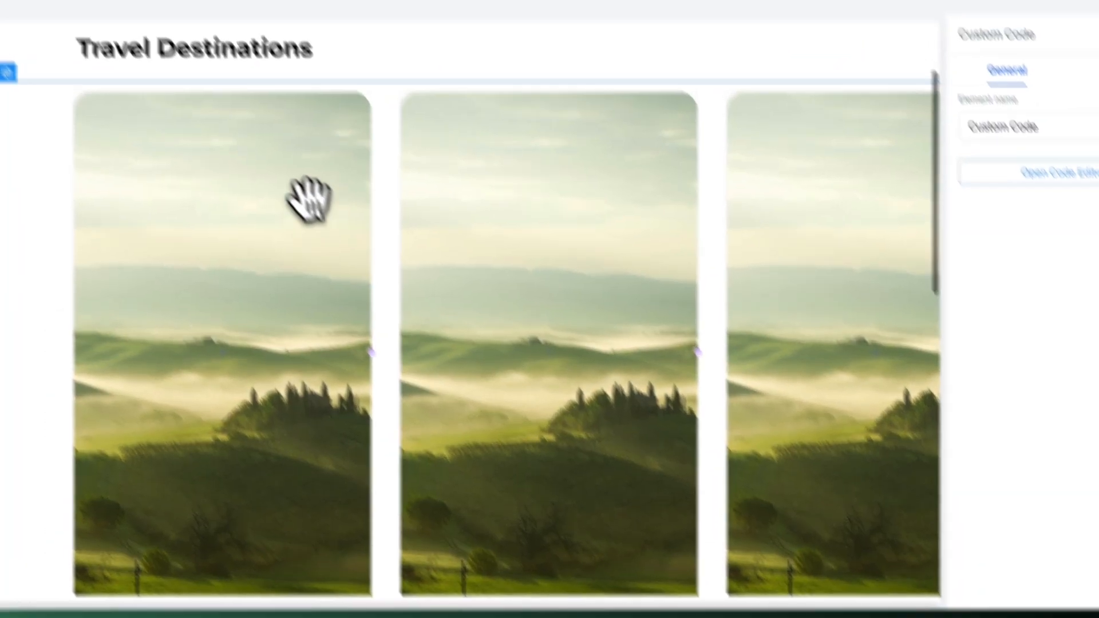
Select the first Travel Destinations card column and compare the tall cards with those in the green Large Call to Action Headline section.
left_click(309, 201)
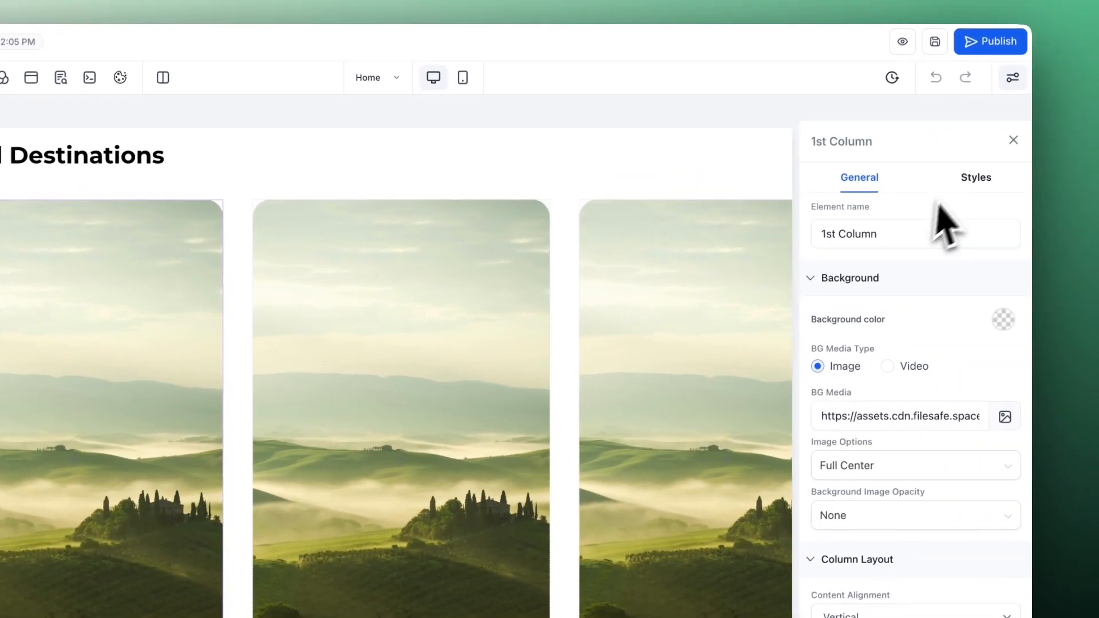
scroll(564, 325, "down", 3)
scroll(213, 318, "up", 2)
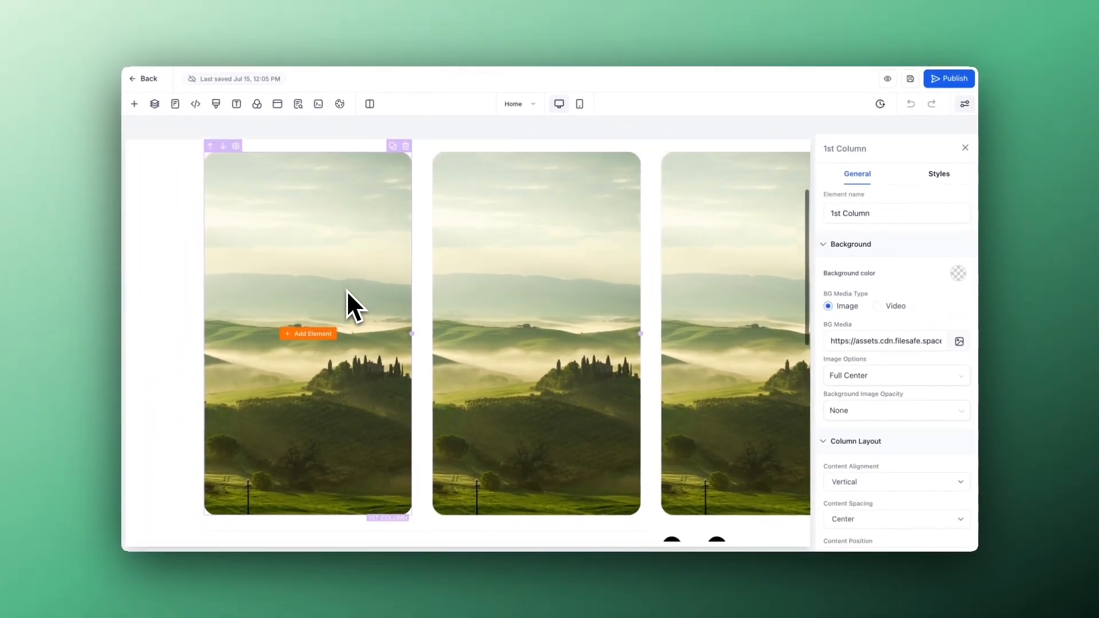
scroll(213, 318, "down", 1)
scroll(347, 289, "down", 6)
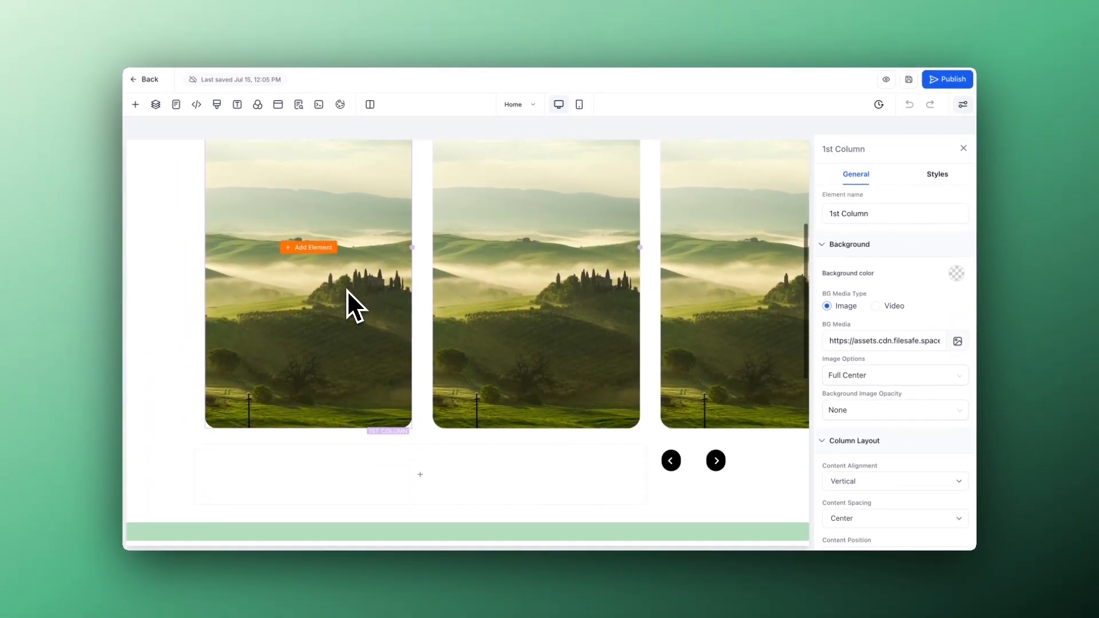
scroll(347, 290, "down", 1)
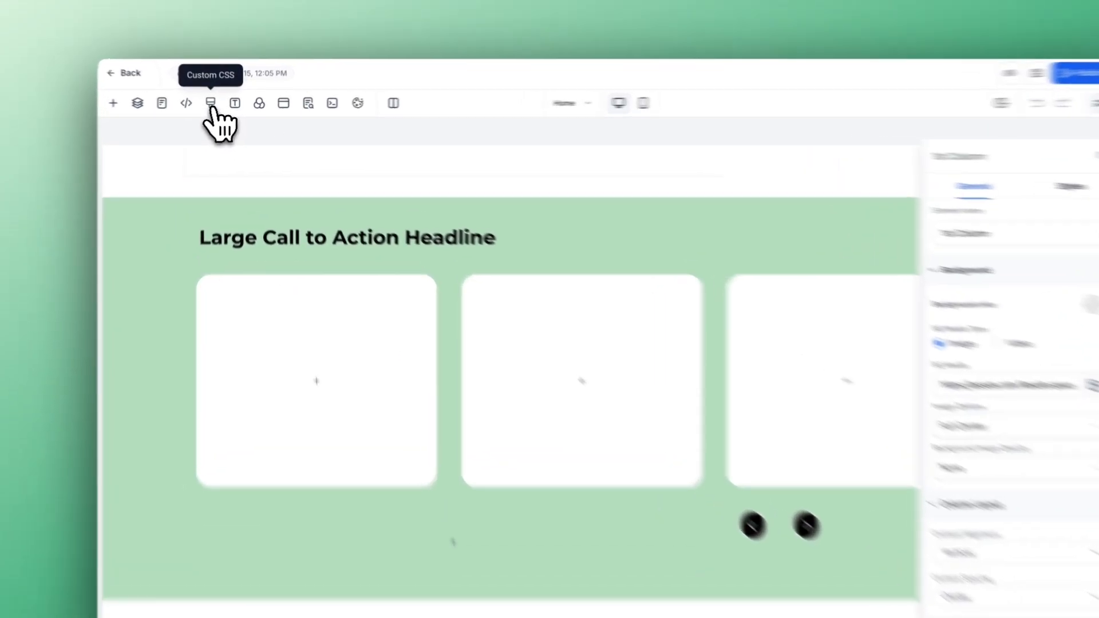
Reopen the custom CSS and highlight the .slider-wrapper-size-1 and .slider-wrapper-size-2 width rules for review.
left_click(217, 104)
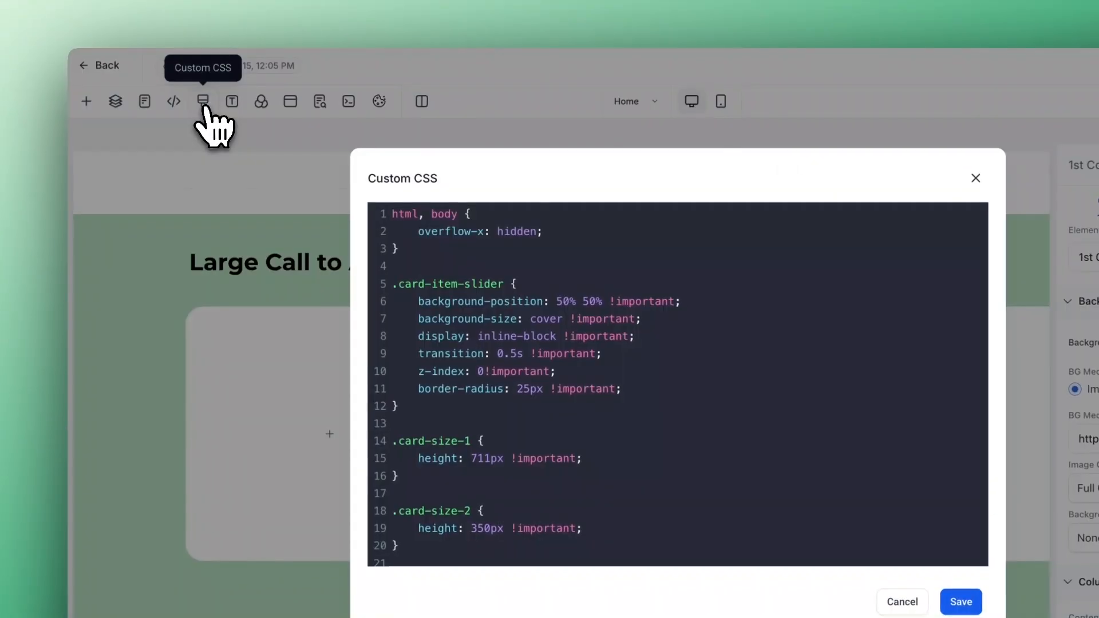
scroll(435, 321, "down", 2)
scroll(458, 371, "down", 1)
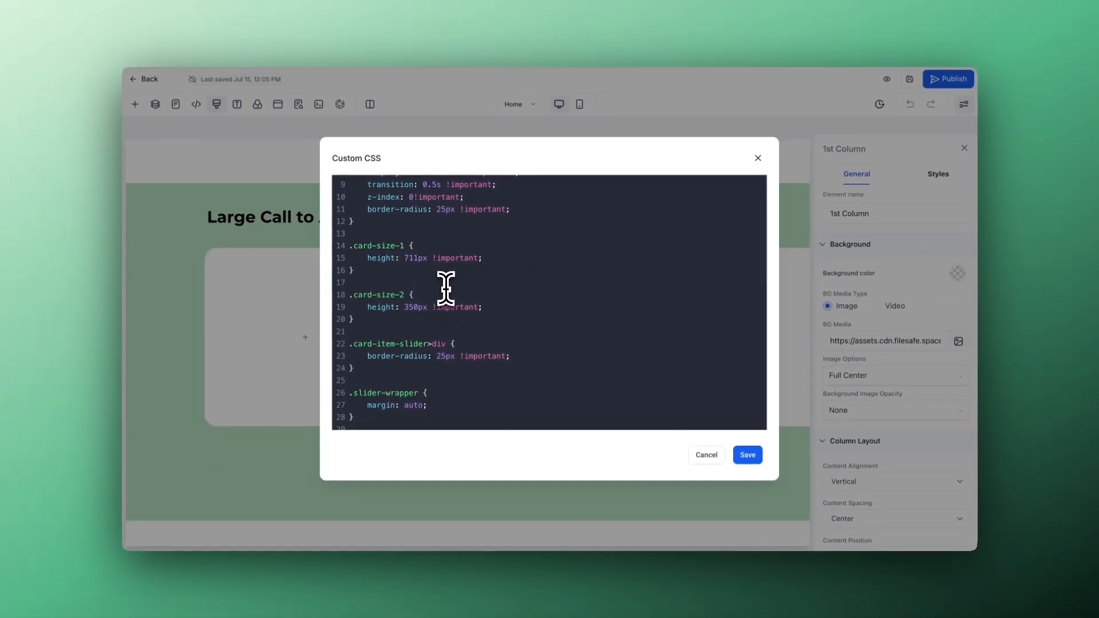
scroll(462, 287, "down", 1)
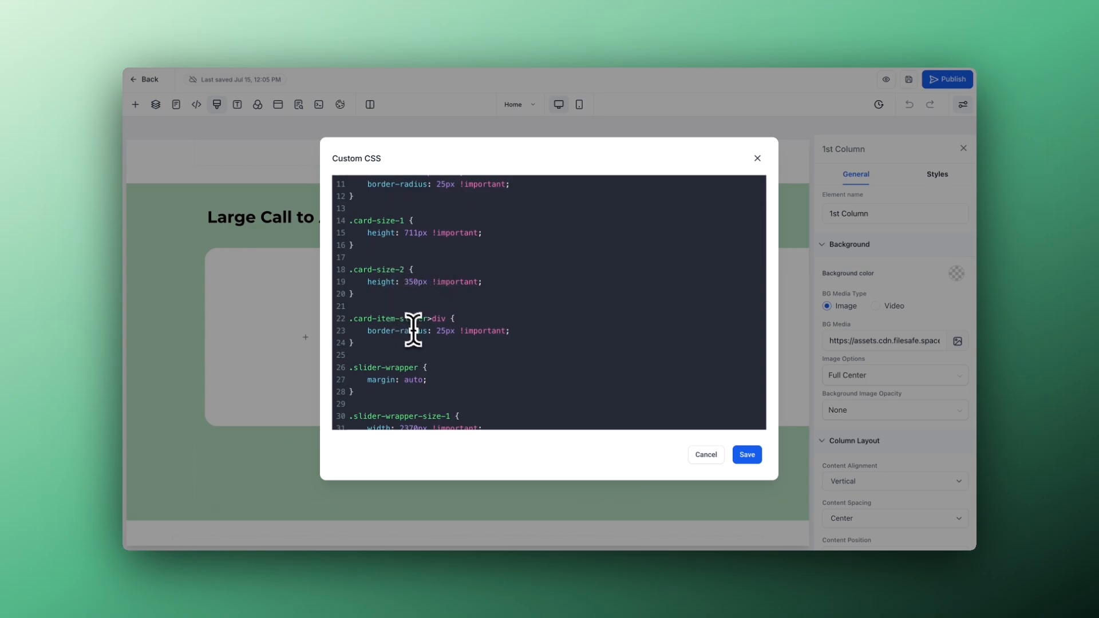
scroll(413, 329, "down", 5)
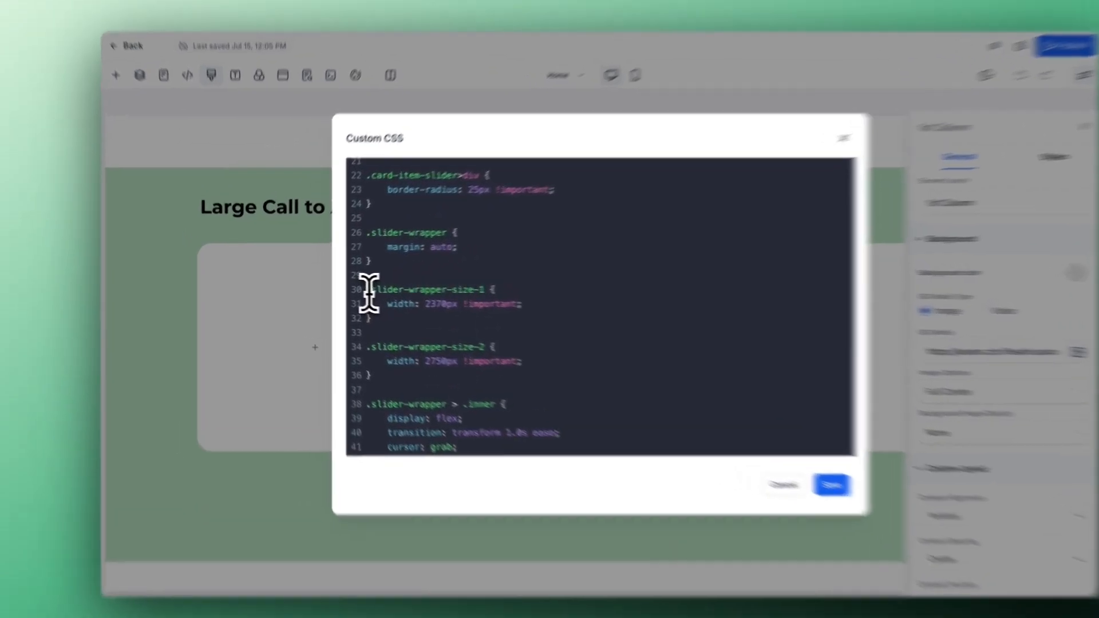
left_click_drag(350, 290, 465, 316)
left_click(465, 317)
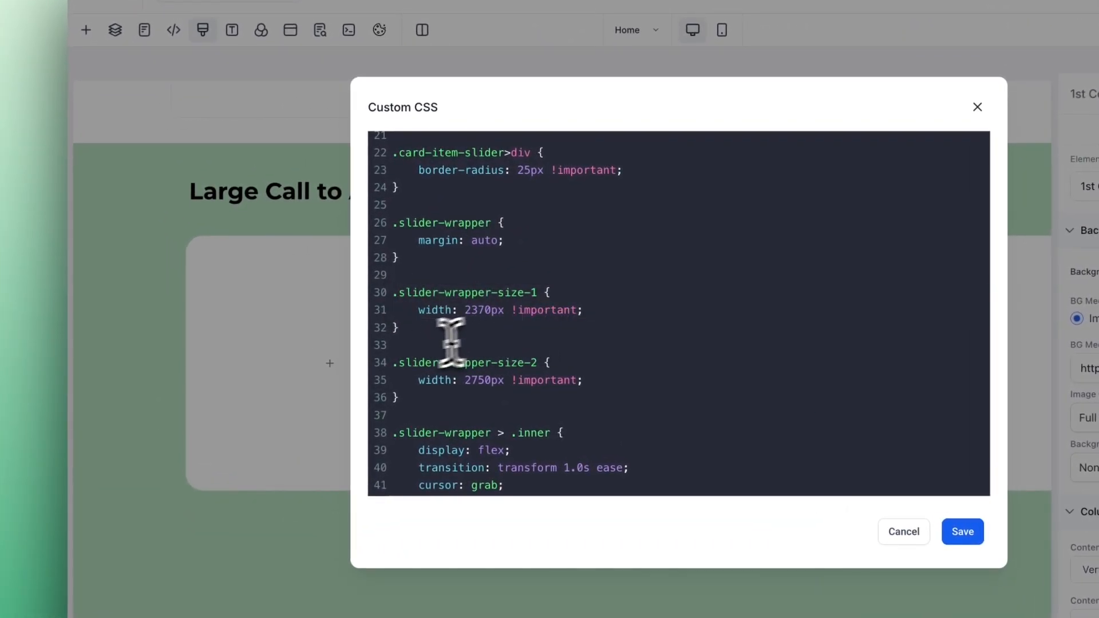
left_click_drag(393, 370, 425, 417)
left_click(424, 417)
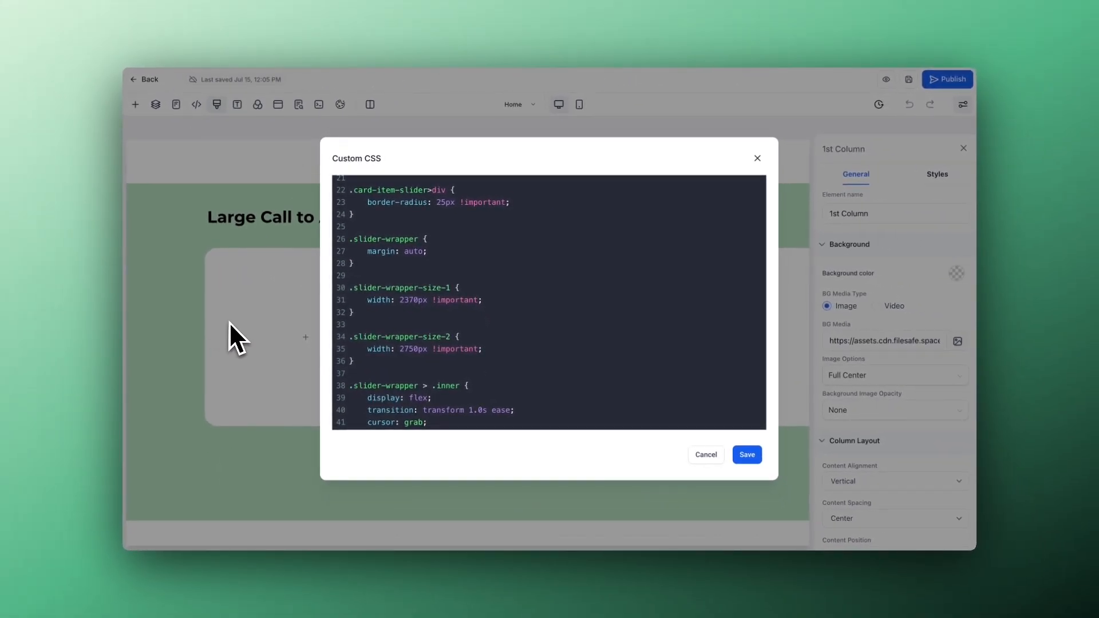
Highlight the width value in the .slider-wrapper-size-1 rule to point out the wrapper width setting.
double_click(413, 300)
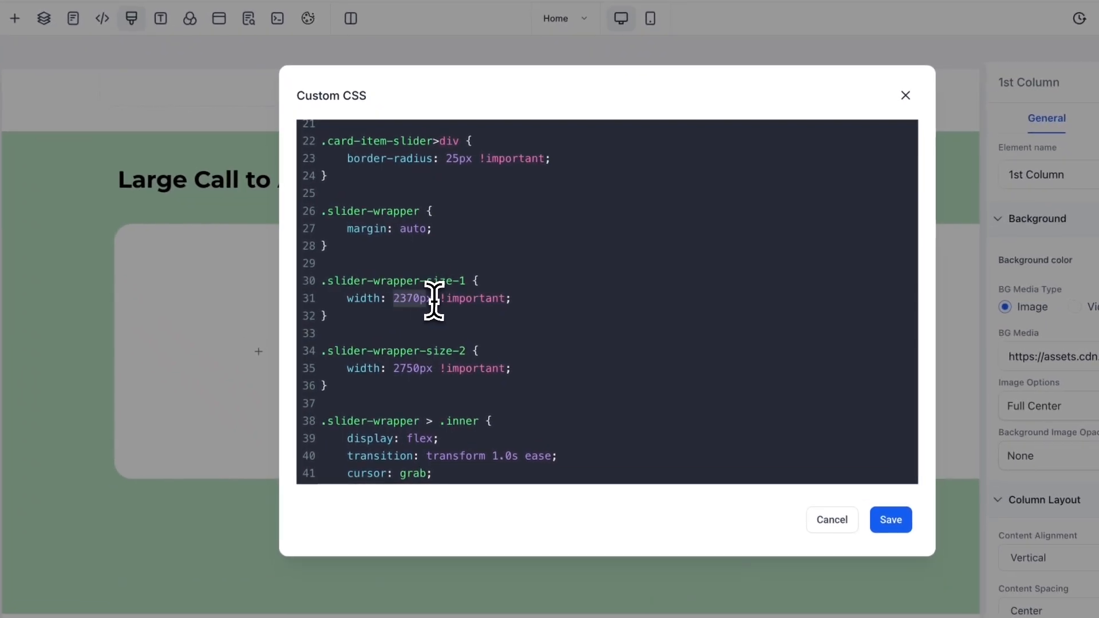
left_click(548, 303)
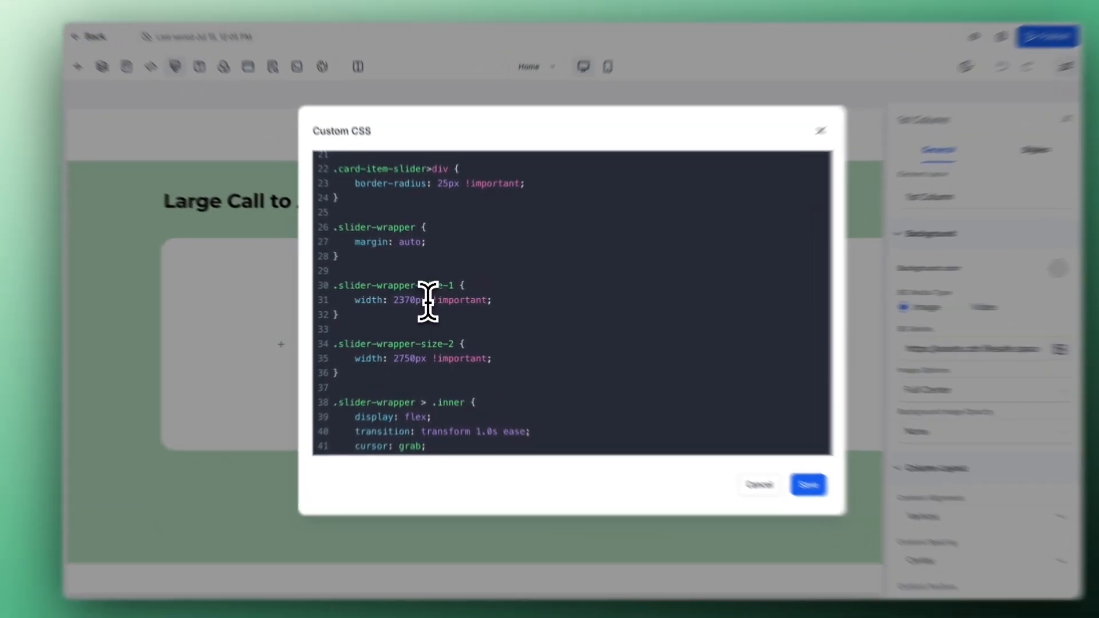
left_click_drag(431, 301, 404, 300)
left_click(405, 311)
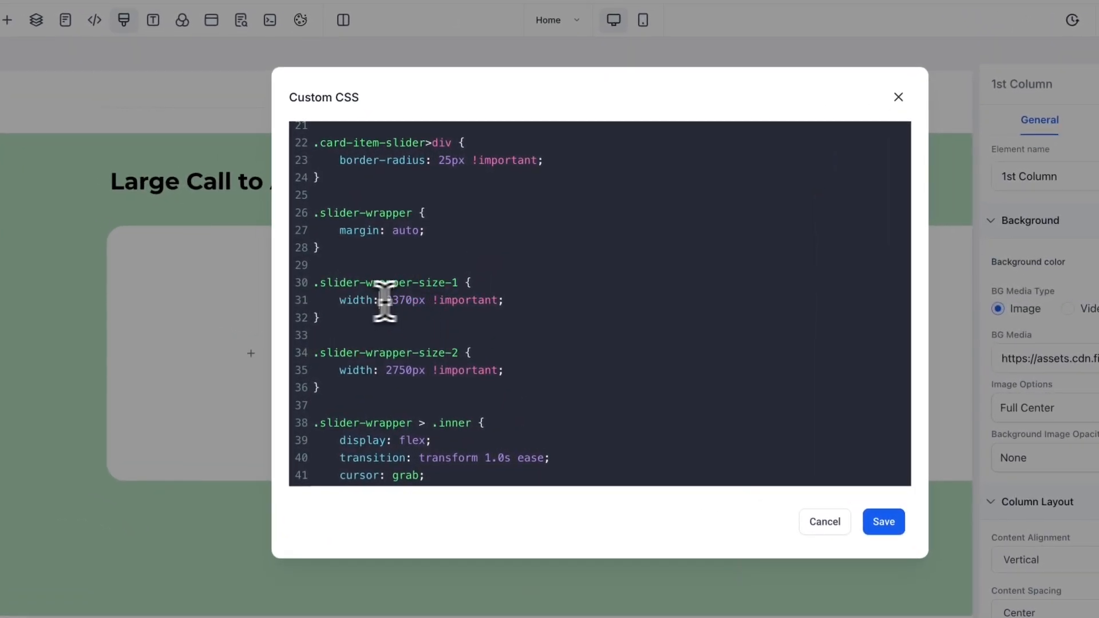
left_click_drag(380, 300, 427, 301)
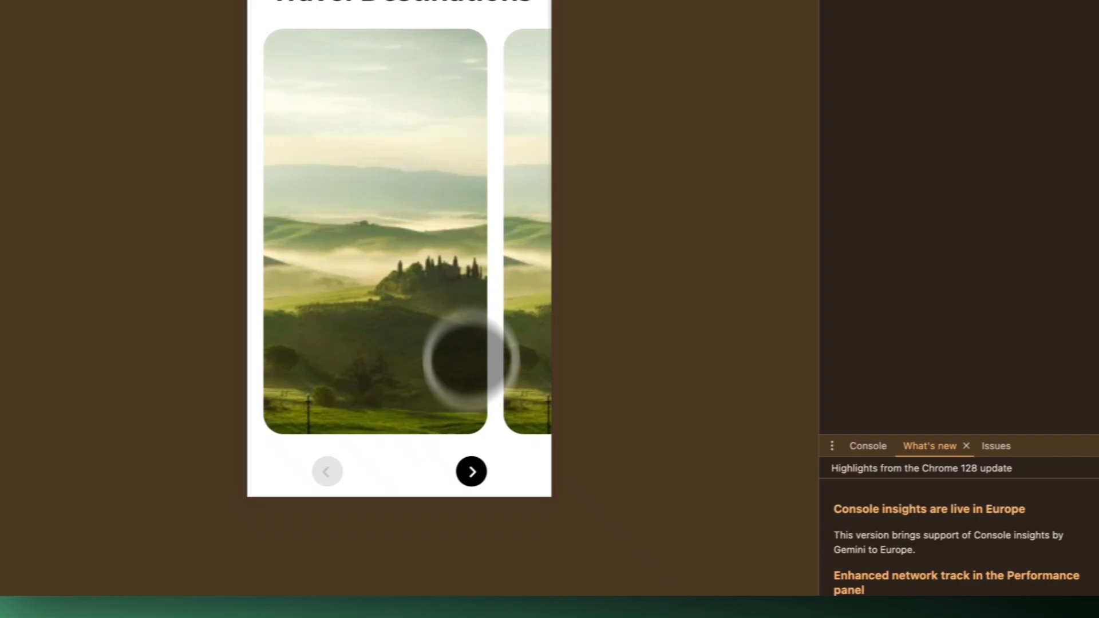
Test the Travel Destinations slider's arrow and swipe navigation in the iPhone SE preview, and close the developer tools.
left_click(482, 470)
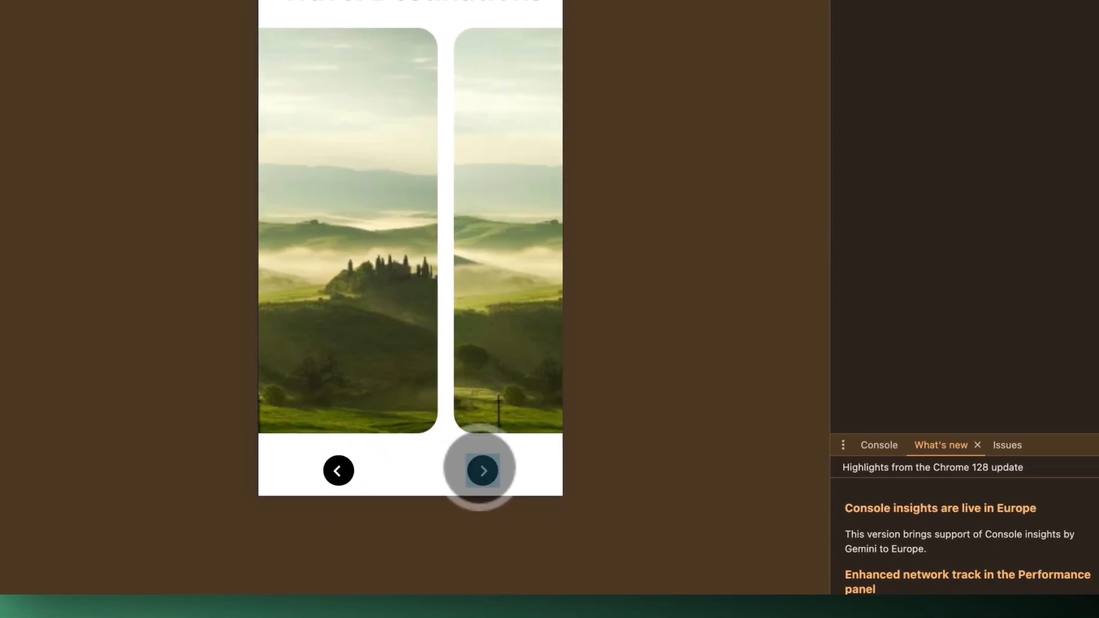
left_click_drag(409, 337, 333, 332)
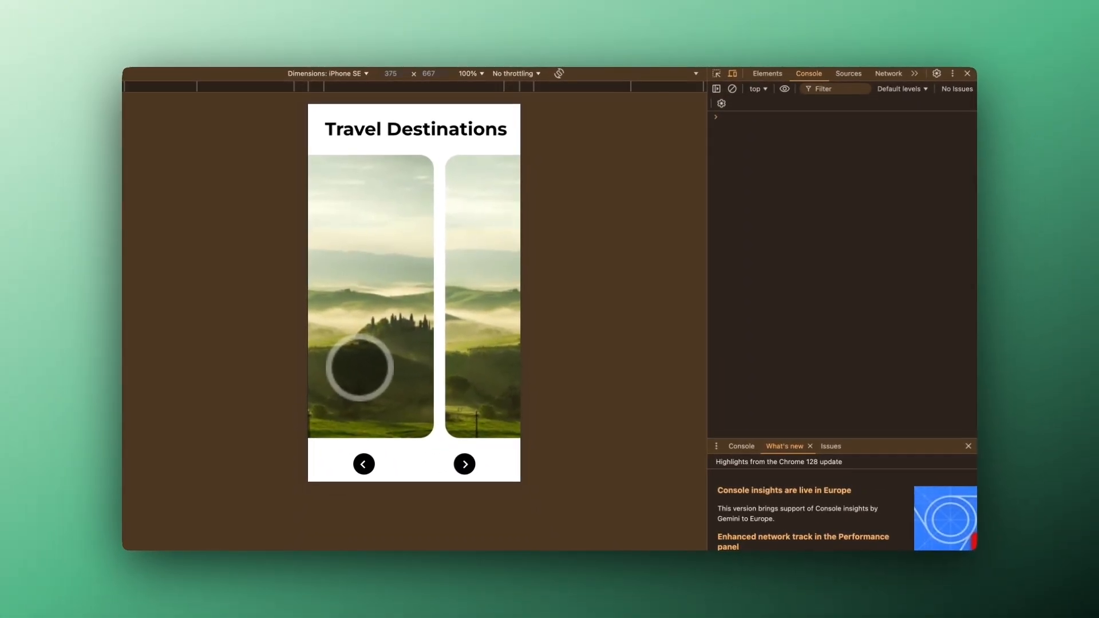
left_click_drag(359, 368, 399, 363)
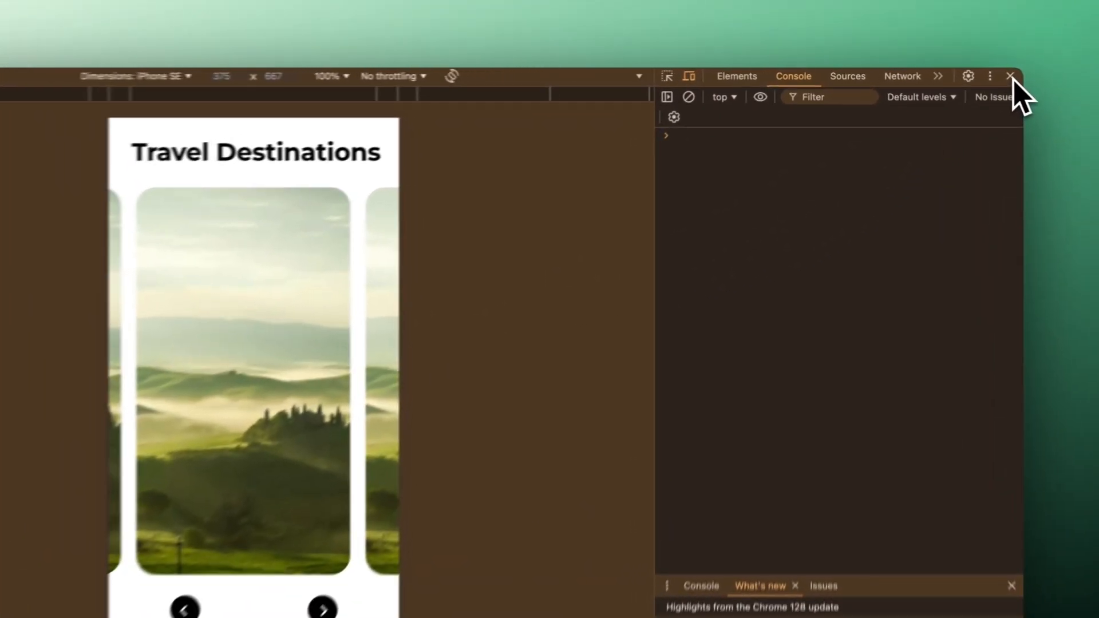
left_click(967, 76)
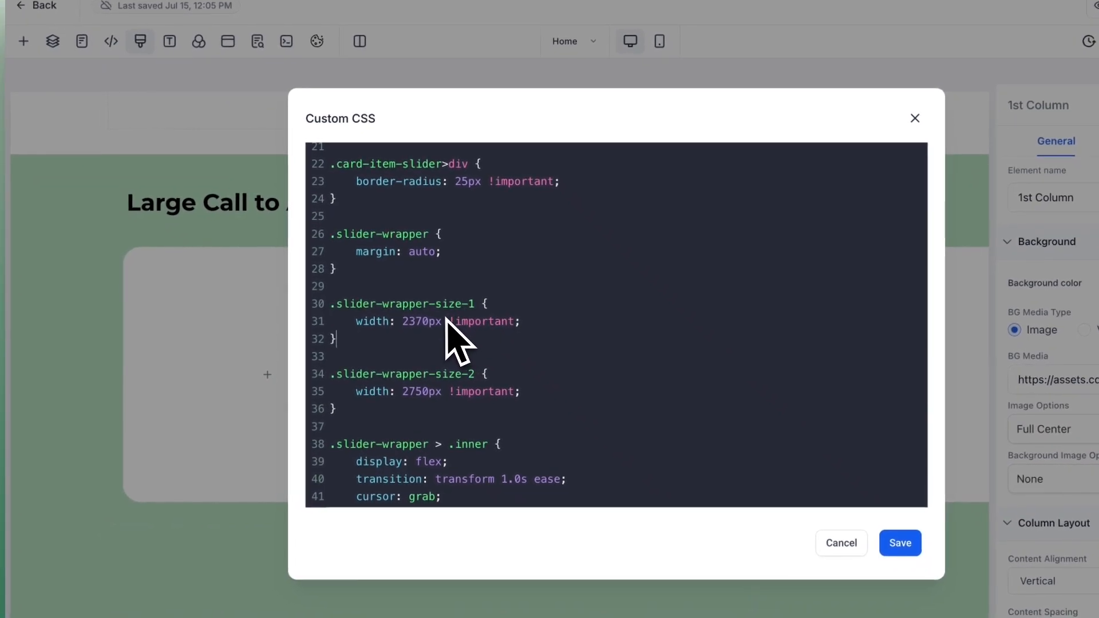
Highlight the .slider-wrapper-size-1.c-row and .slider-wrapper-size-2.c-row selectors inside the max-width 767px media query for review.
scroll(483, 404, "down", 1)
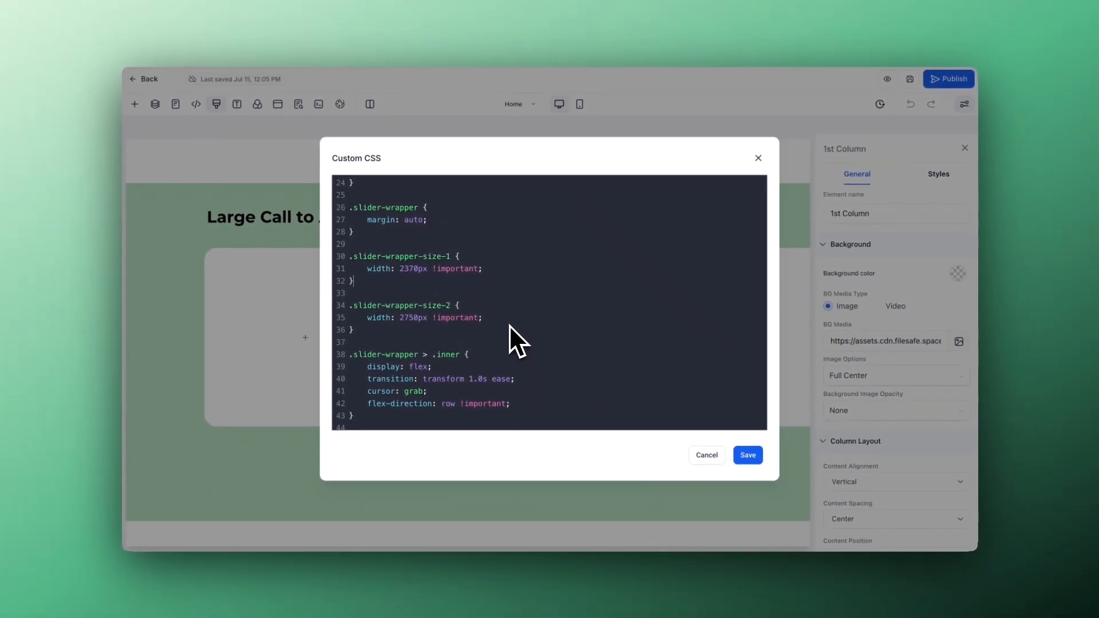
scroll(486, 324, "down", 1)
scroll(482, 340, "down", 2)
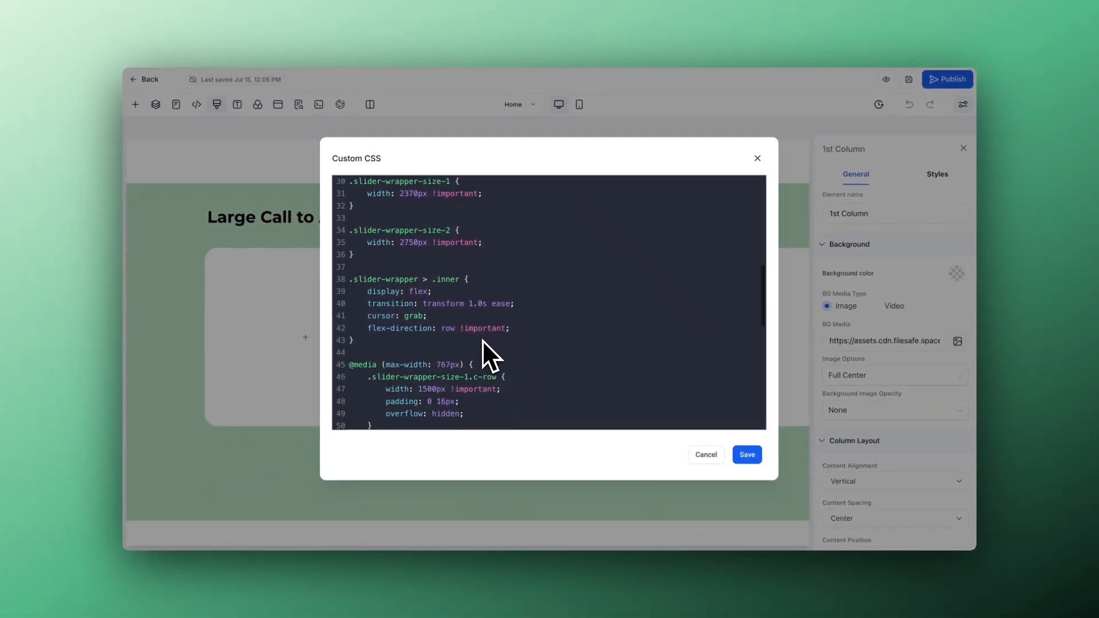
scroll(400, 300, "down", 2)
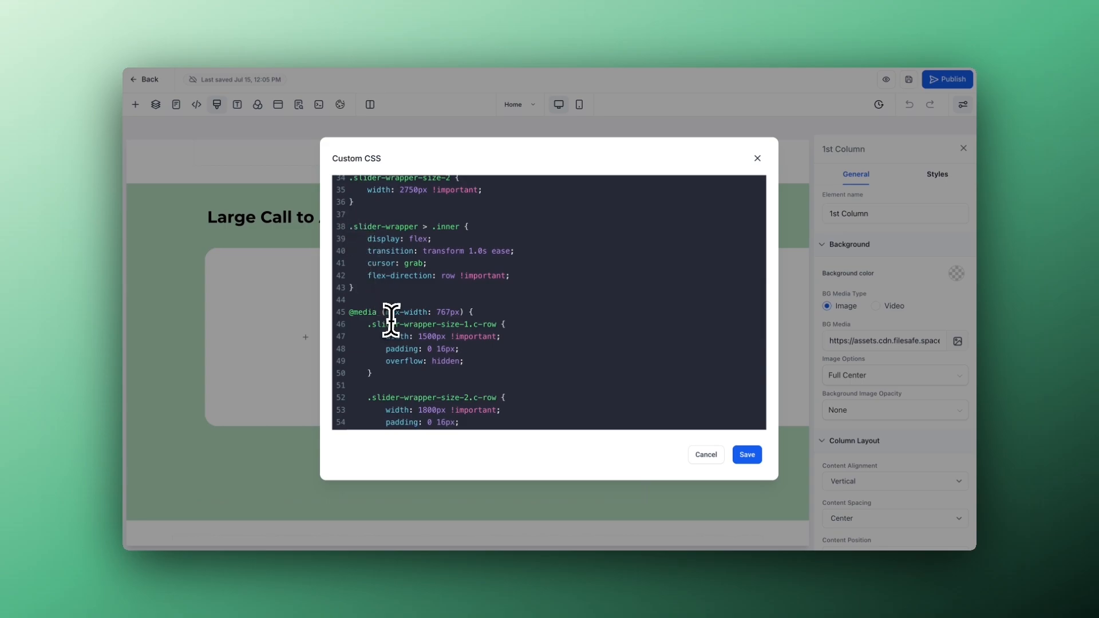
scroll(382, 331, "down", 2)
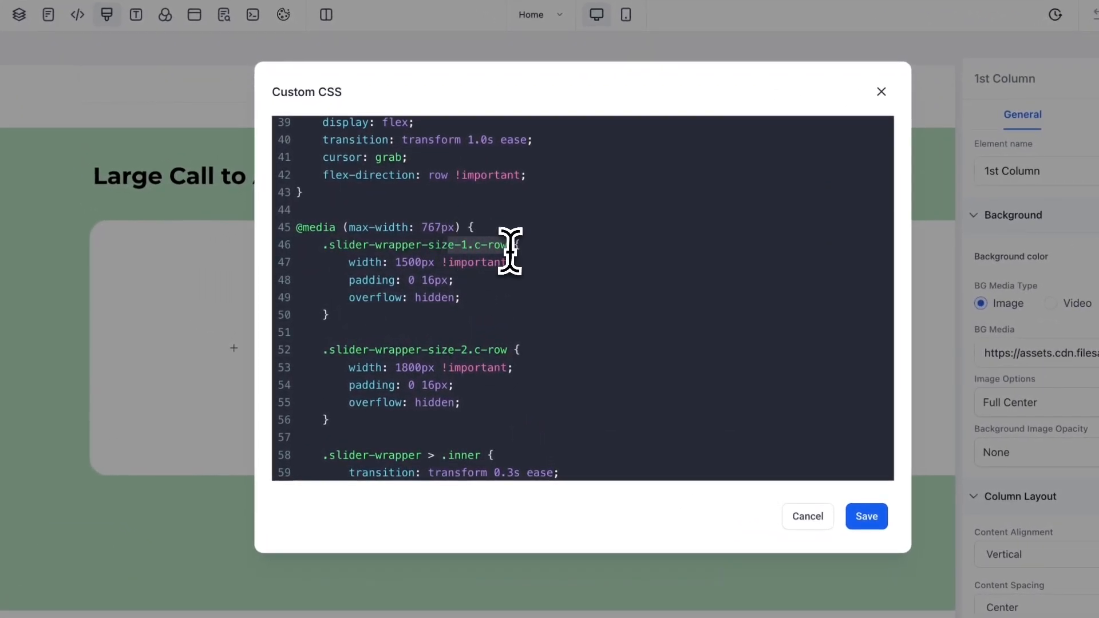
left_click_drag(502, 248, 462, 245)
left_click(462, 246)
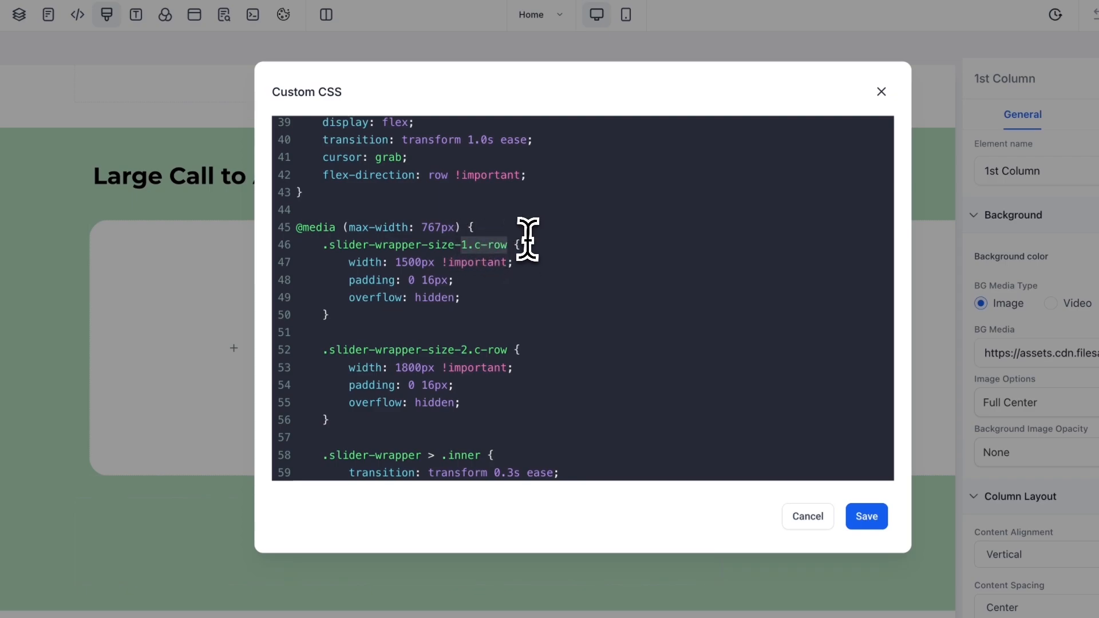
left_click(527, 243)
left_click_drag(509, 350, 437, 355)
left_click(559, 358)
Highlight the .c-column part of the .card-item-slider.c-column selector in the mobile media query and review its rule.
scroll(559, 358, "down", 2)
left_click(548, 337)
scroll(545, 336, "down", 1)
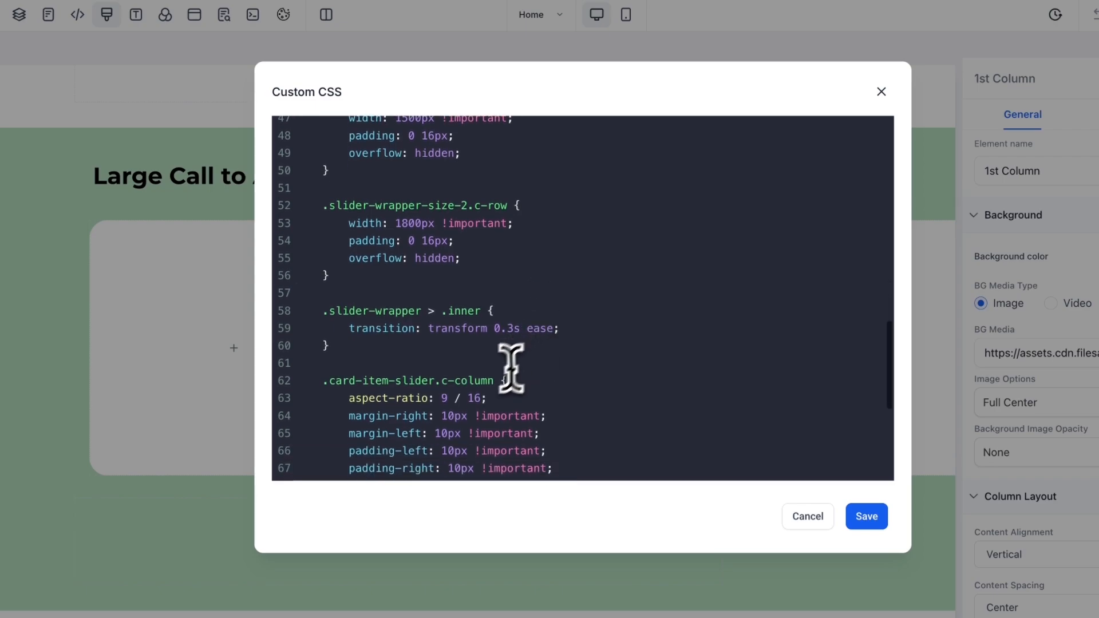
left_click_drag(495, 380, 442, 381)
left_click(511, 379)
scroll(508, 376, "down", 1)
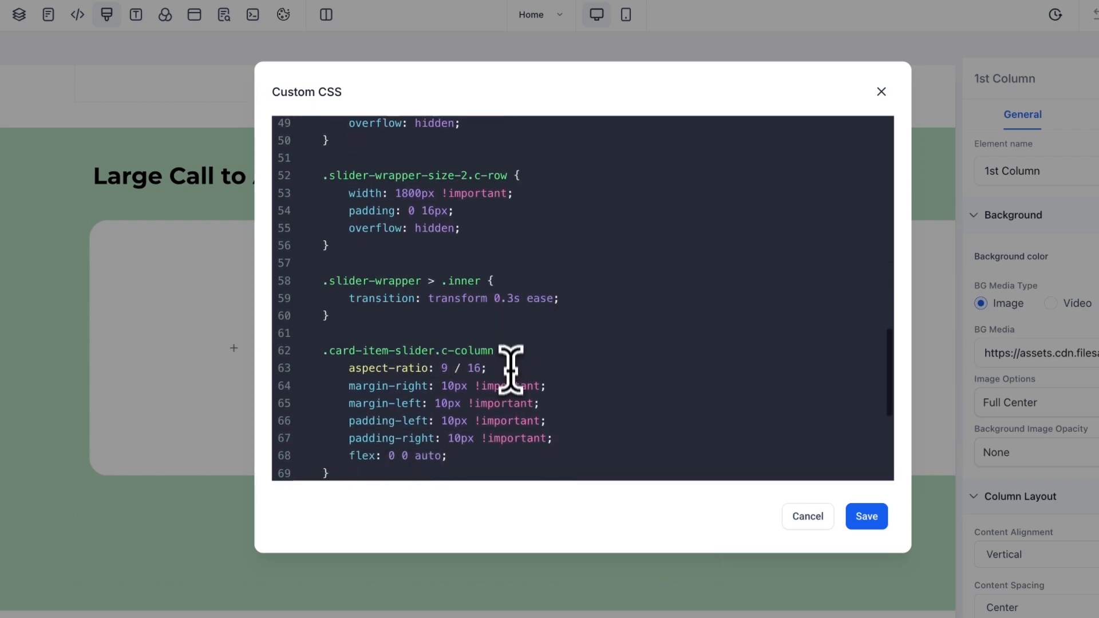
scroll(532, 353, "down", 1)
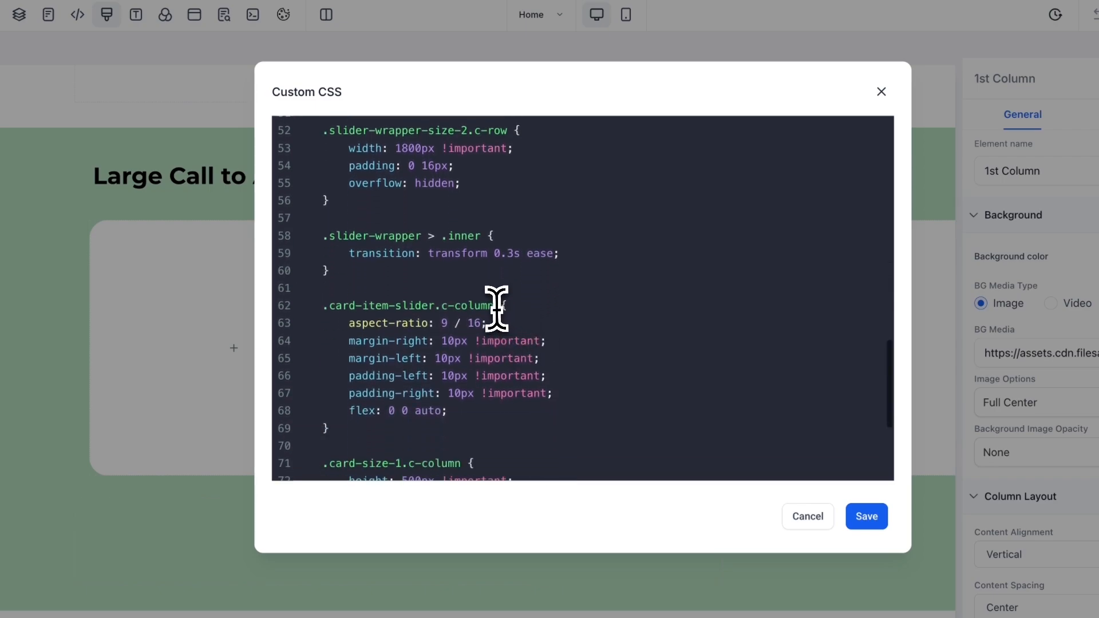
left_click_drag(496, 305, 442, 305)
left_click(570, 297)
scroll(566, 297, "down", 1)
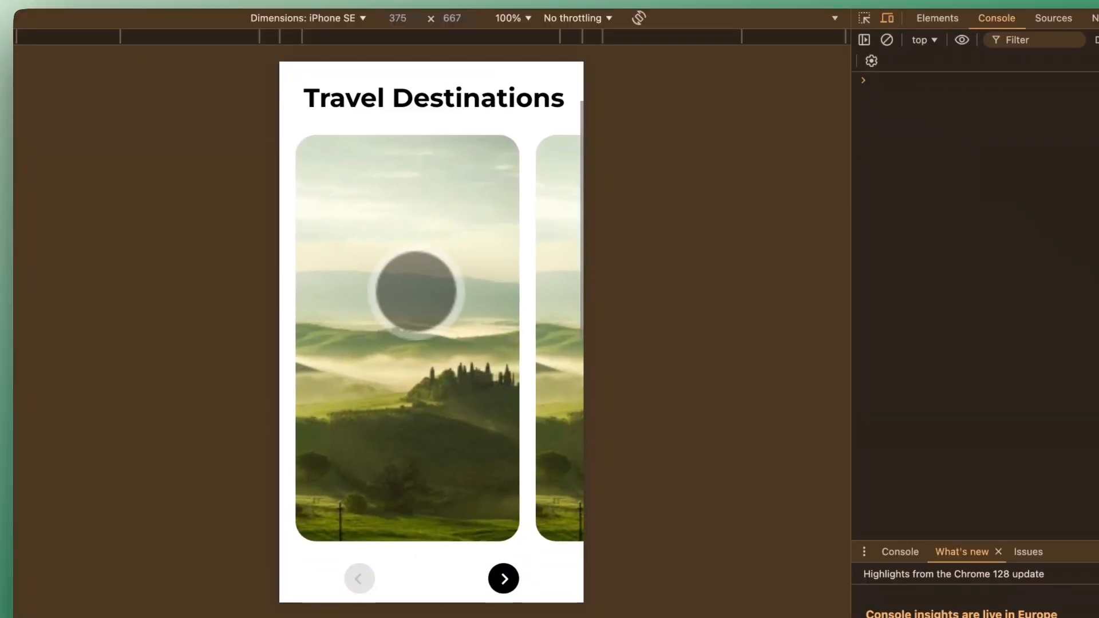
Swipe through the Travel Destinations cards in the iPhone SE preview to examine the card proportions and spacing.
left_click_drag(417, 294, 331, 294)
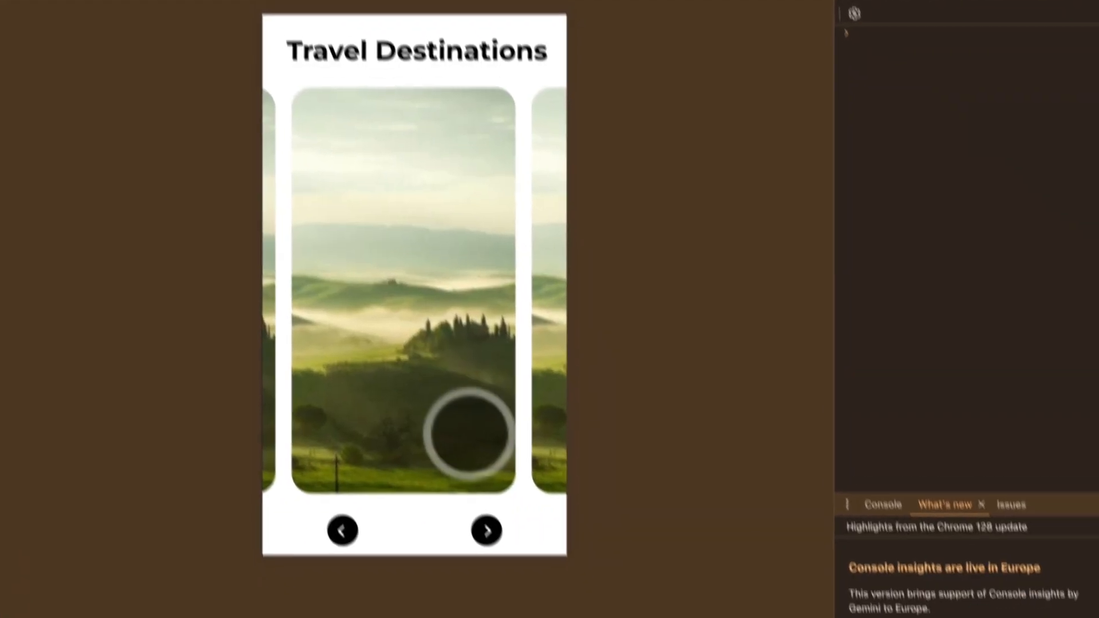
left_click_drag(548, 419, 390, 419)
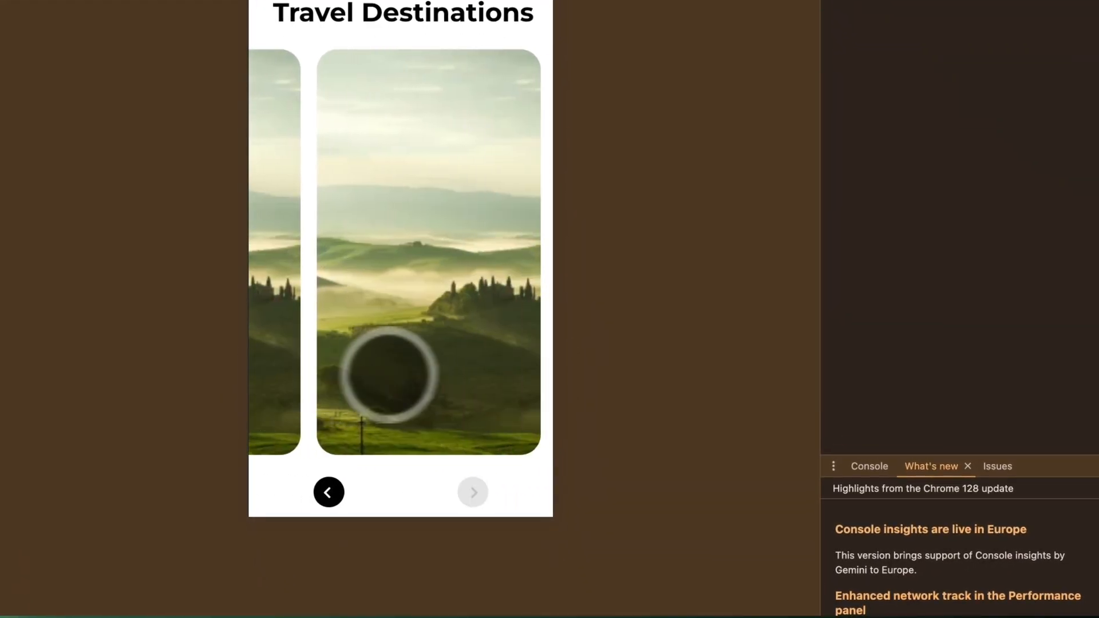
scroll(401, 375, "up", 1)
scroll(423, 374, "down", 1)
scroll(428, 374, "up", 1)
scroll(438, 373, "down", 1)
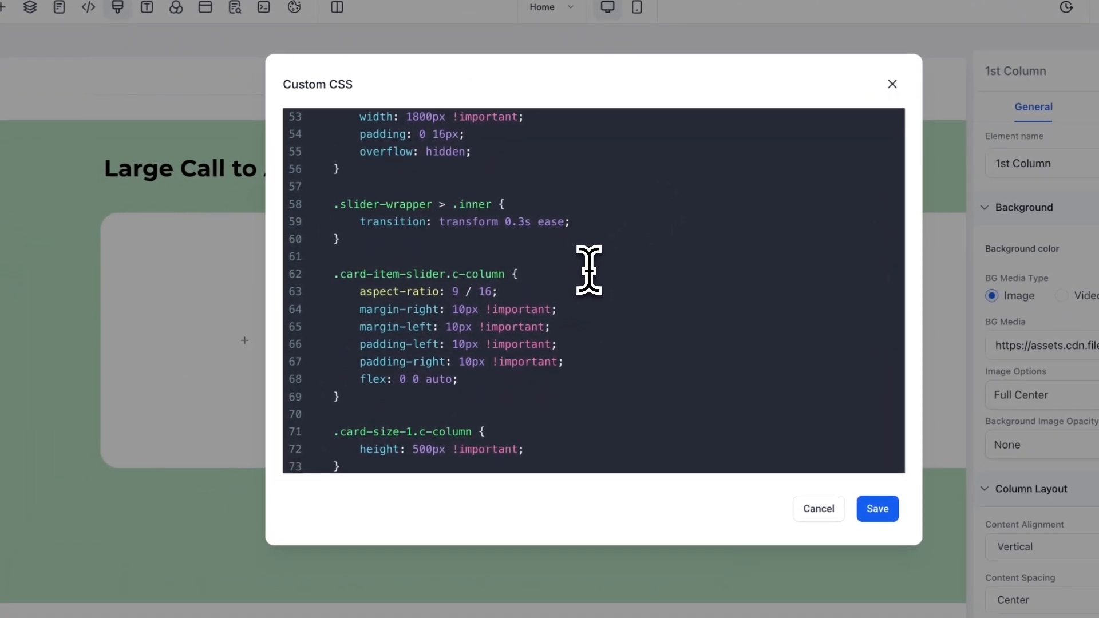
Highlight the mobile height rules for .card-size-1.c-column and .card-size-2.c-column in the custom CSS for review.
left_click(589, 269)
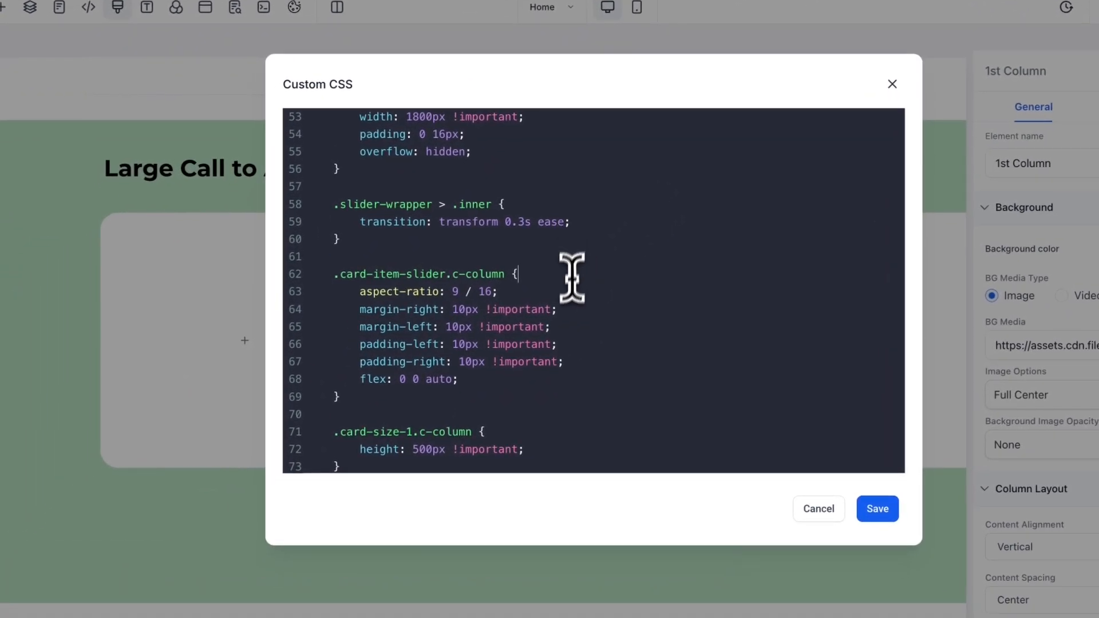
scroll(569, 277, "down", 4)
left_click_drag(413, 296, 451, 296)
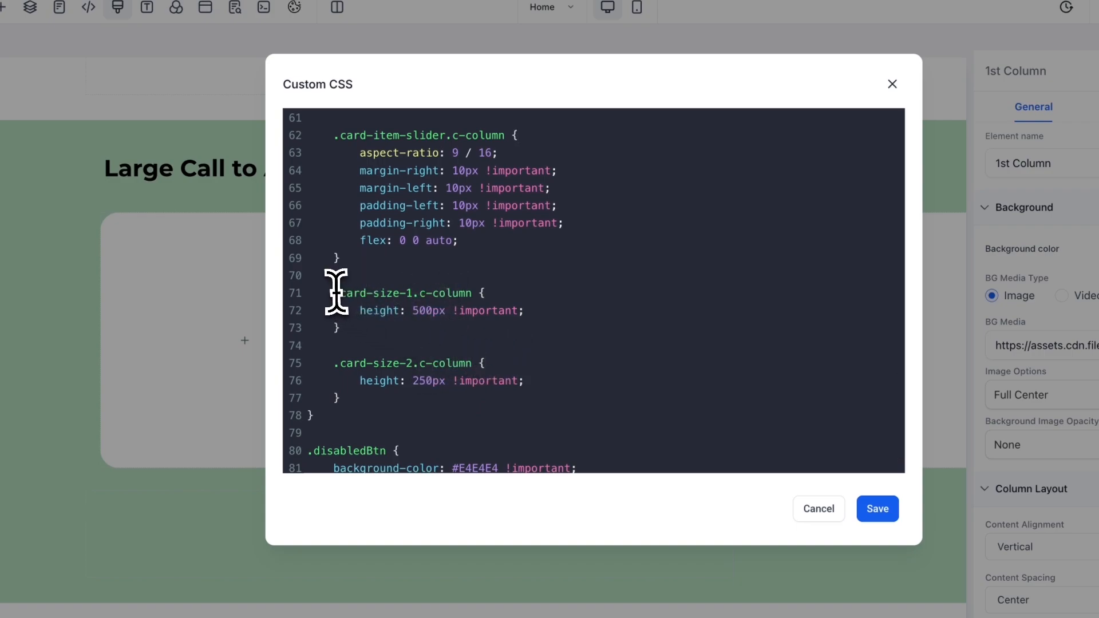
left_click_drag(335, 293, 386, 399)
left_click(393, 403)
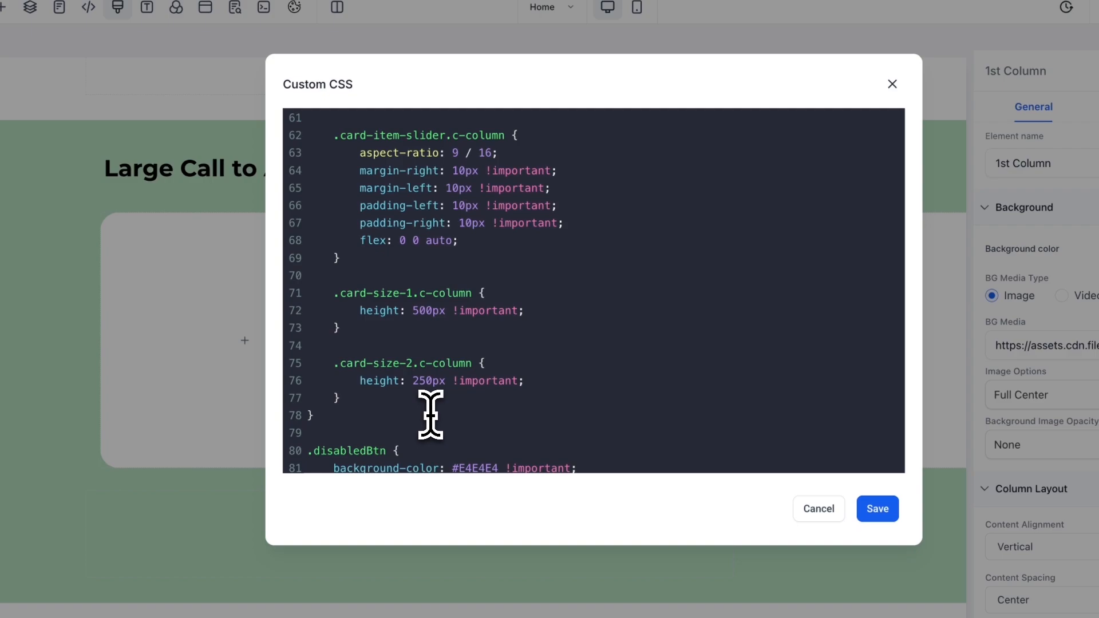
double_click(367, 310)
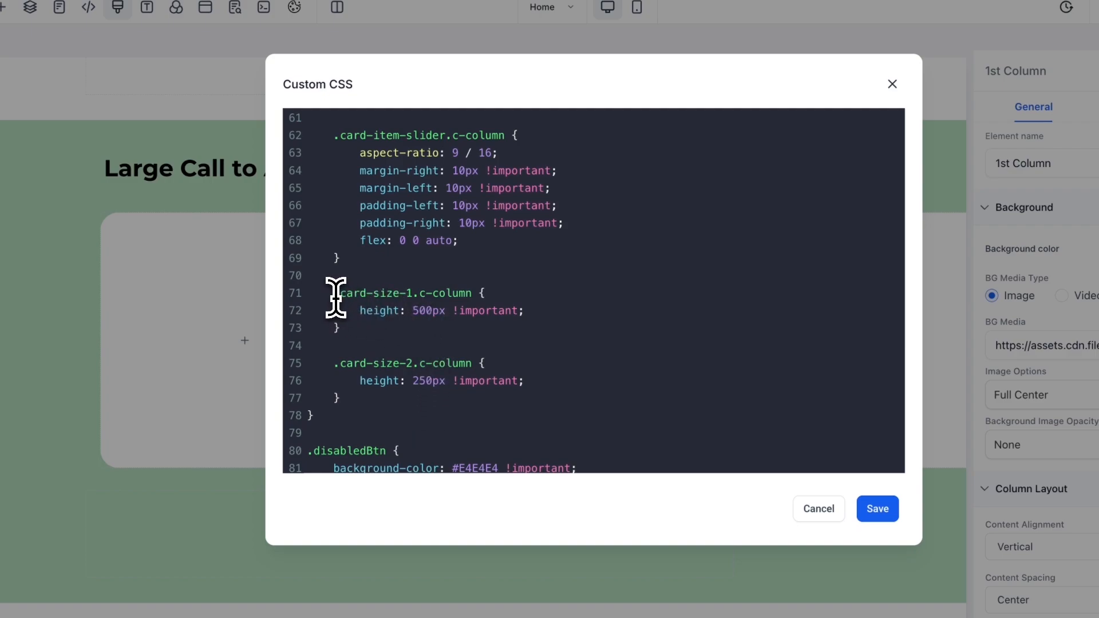
left_click_drag(335, 294, 405, 405)
left_click(404, 404)
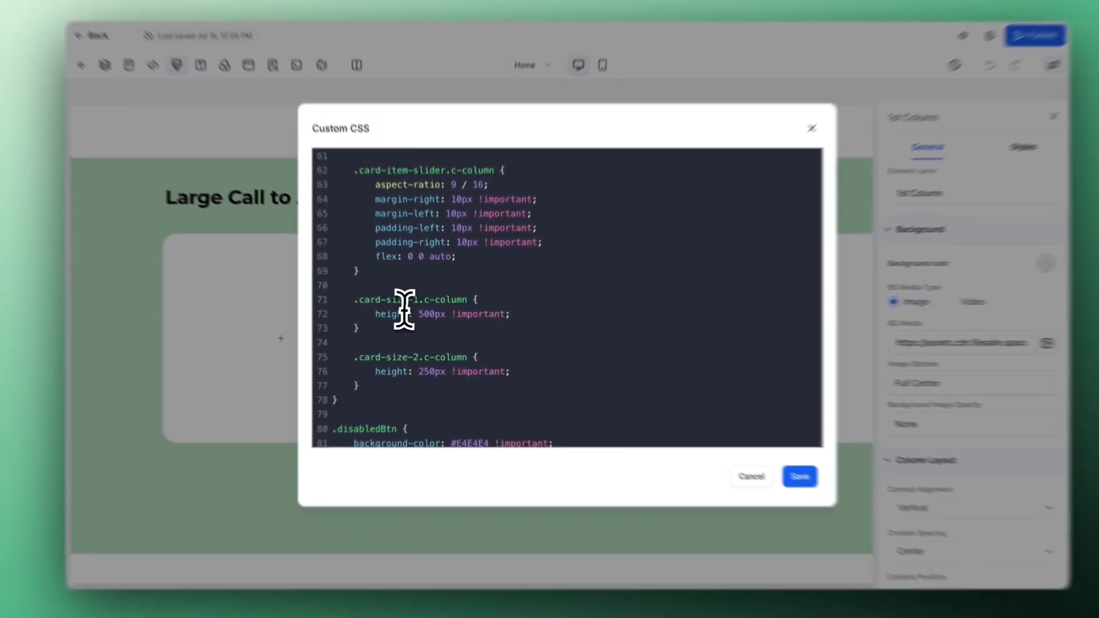
Review the media query again, highlight the .disabledBtn rule, and close the custom CSS without saving.
scroll(441, 350, "up", 5)
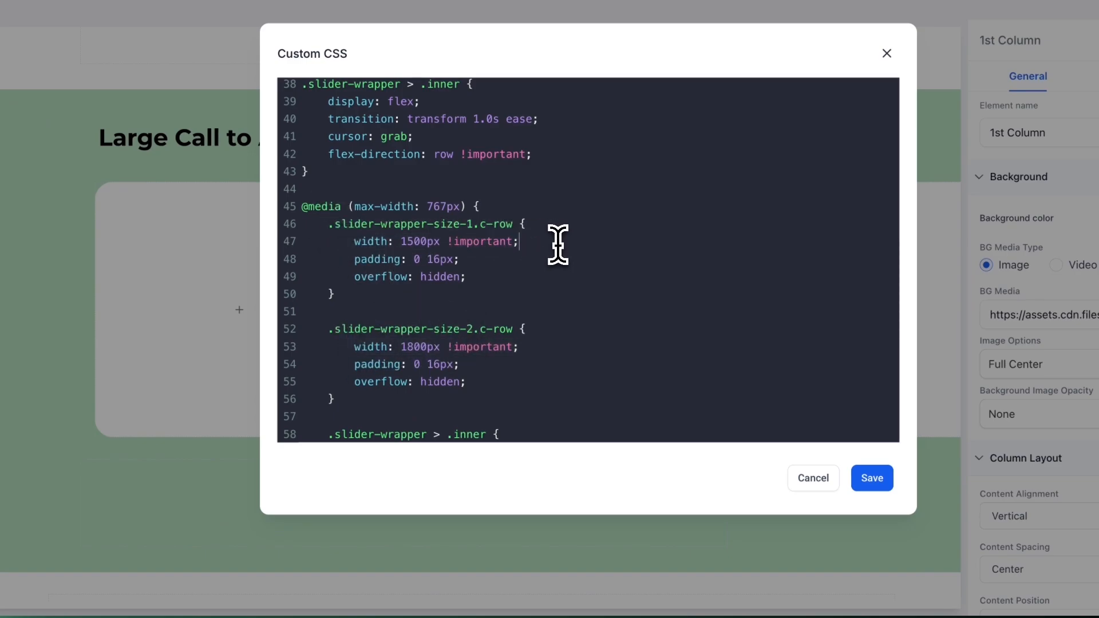
scroll(541, 321, "down", 1)
scroll(538, 338, "down", 7)
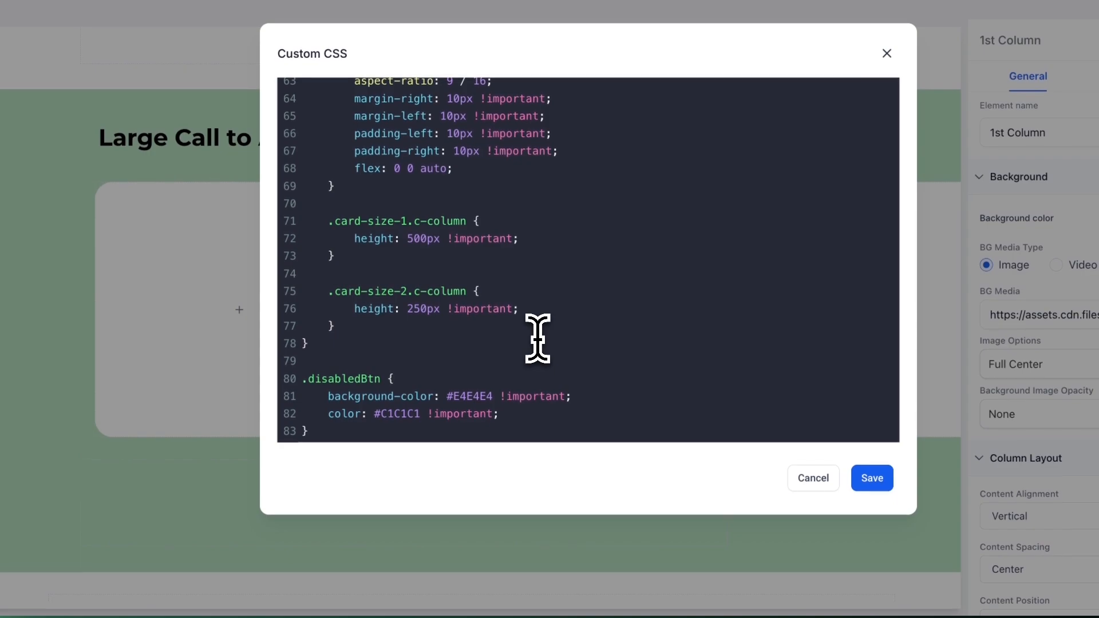
left_click_drag(309, 373, 326, 437)
left_click(389, 435)
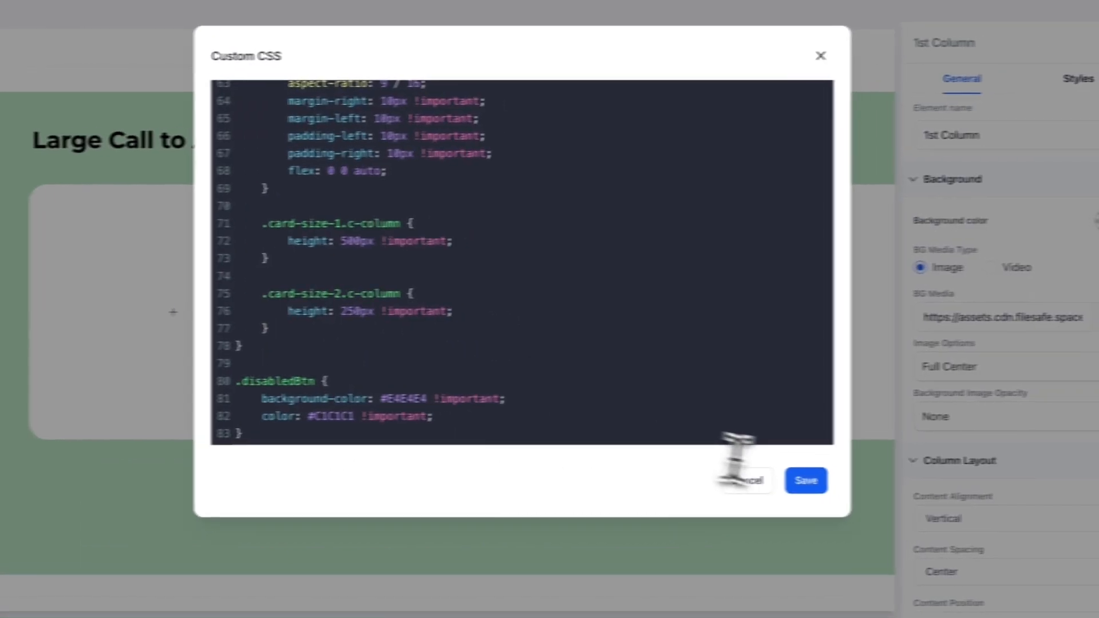
left_click(813, 478)
Inspect the custom class assigned to the Travel Destinations section and to the green Large Call to Action Headline section.
scroll(608, 346, "up", 7)
scroll(511, 351, "up", 4)
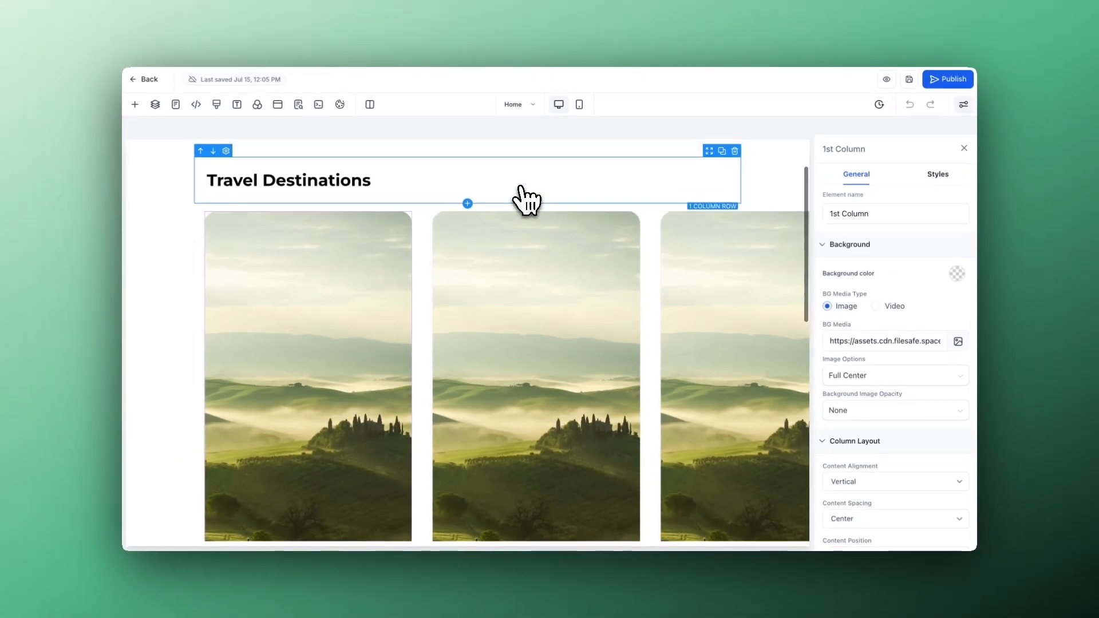
scroll(515, 192, "up", 2)
scroll(454, 235, "down", 1)
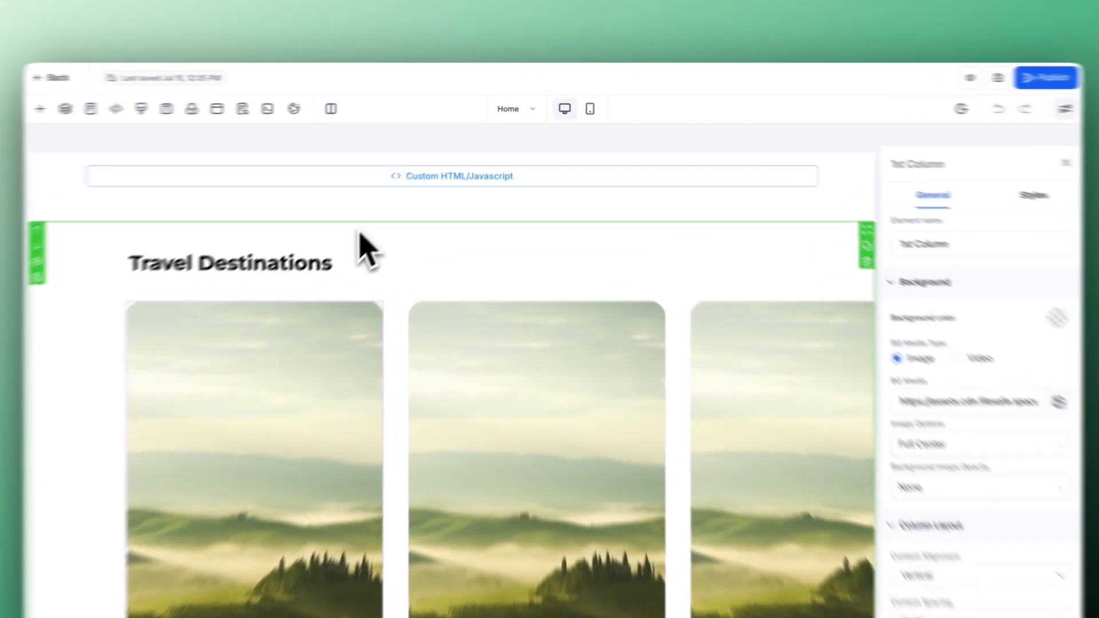
left_click(397, 200)
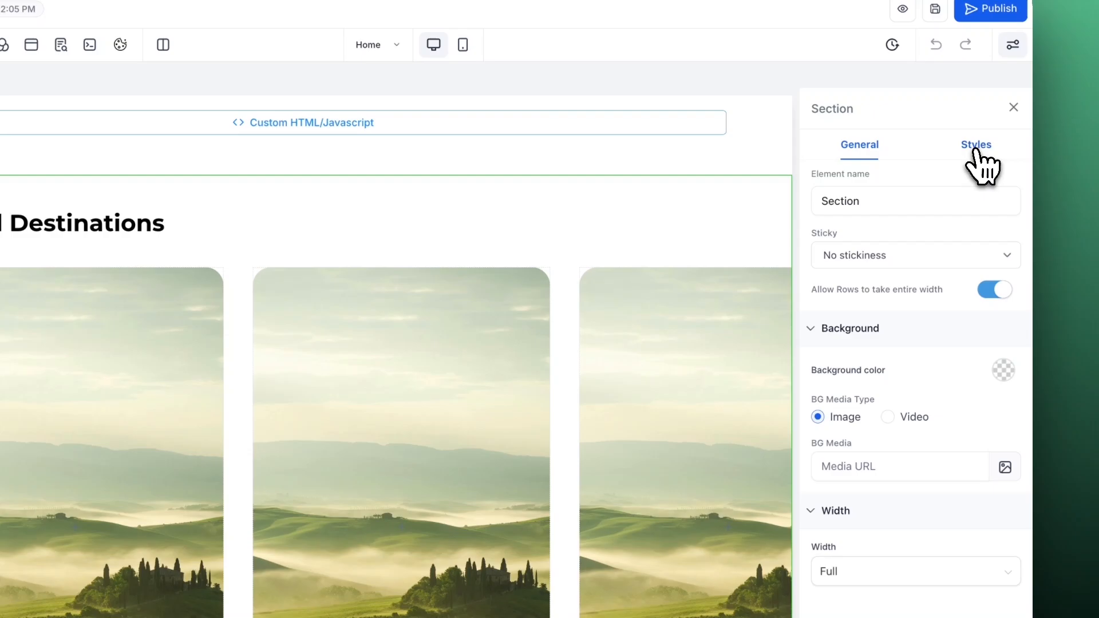
left_click(1043, 178)
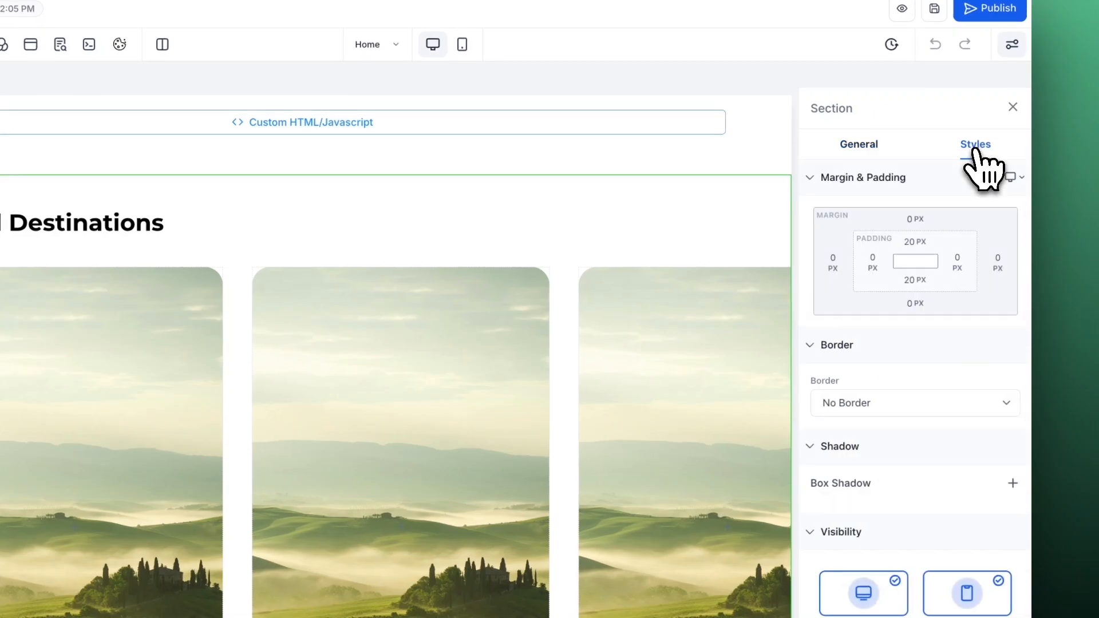
scroll(908, 327, "down", 3)
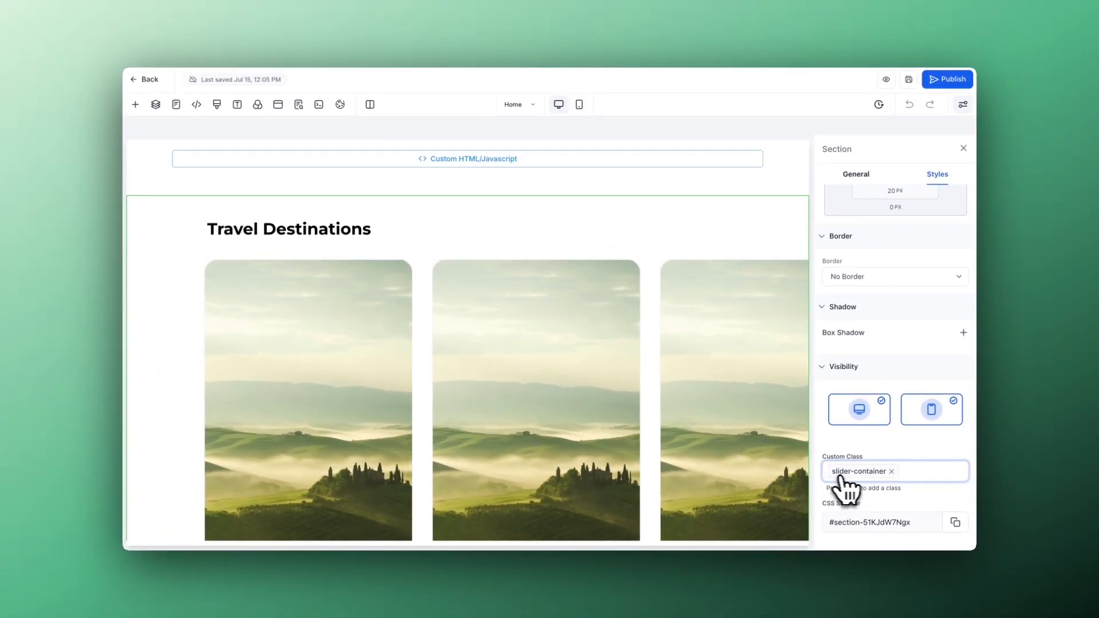
scroll(719, 355, "down", 6)
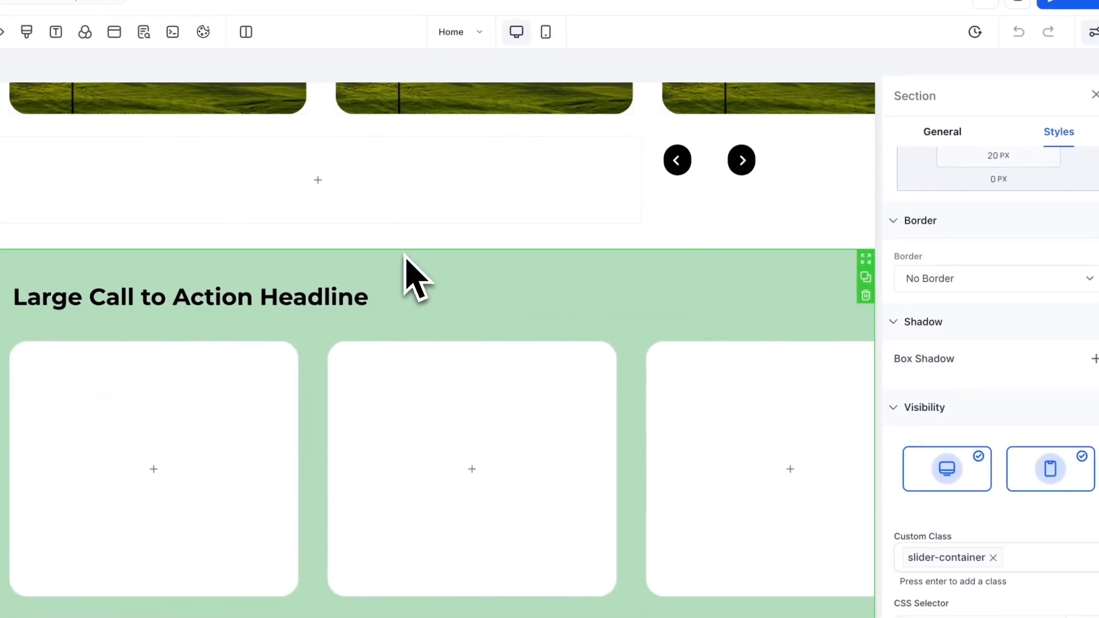
left_click(835, 478)
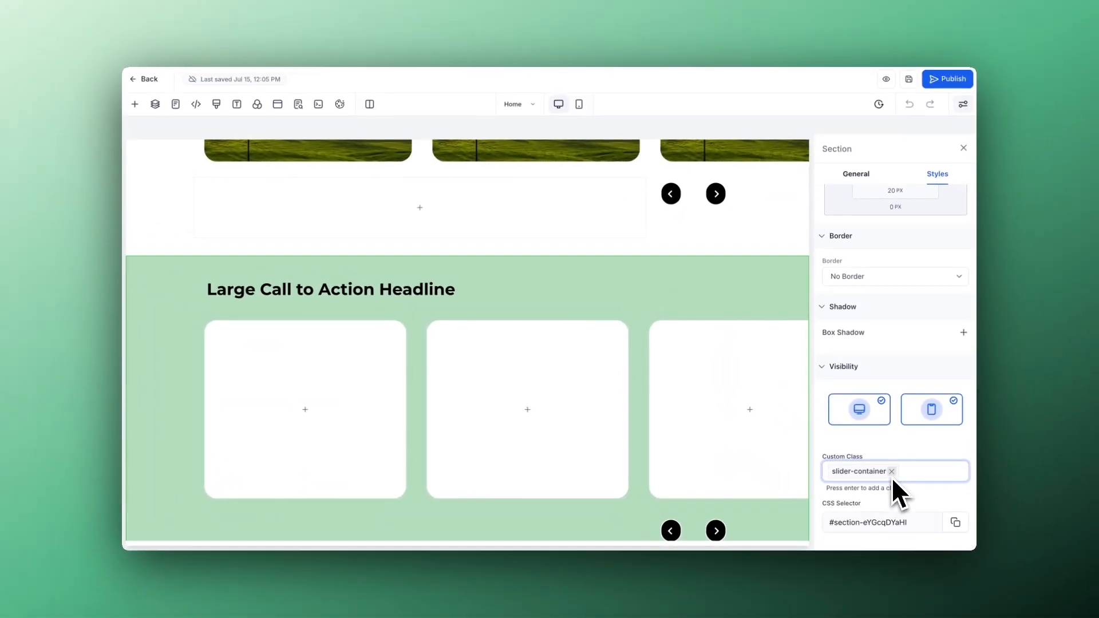
Select the card rows of the Travel Destinations and green sections in turn to compare their slider wrapper custom classes.
scroll(721, 295, "up", 6)
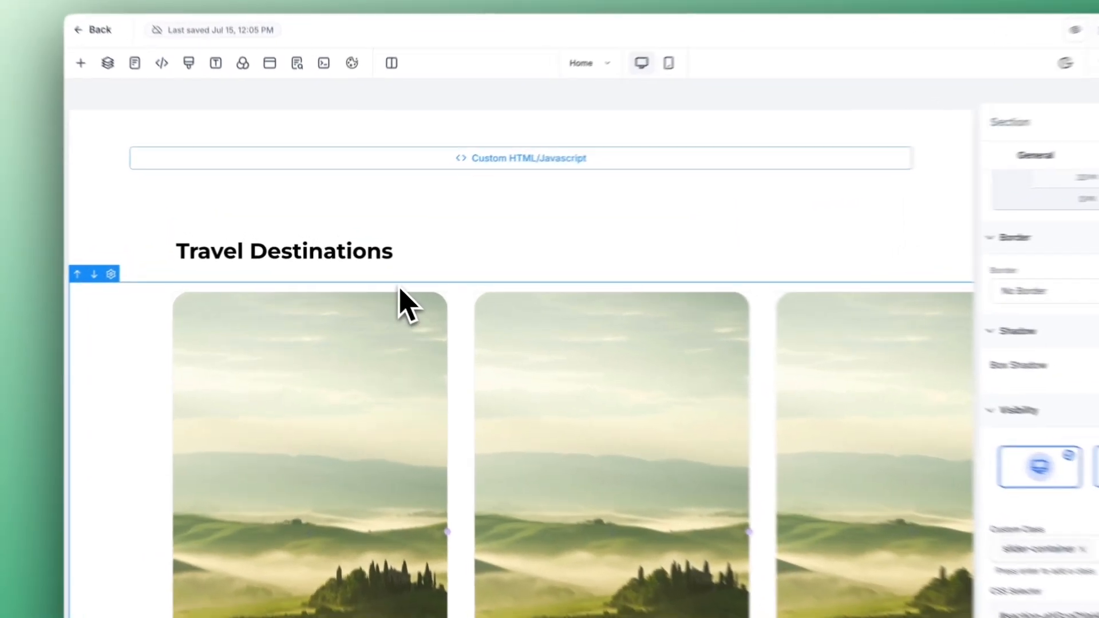
left_click(376, 272)
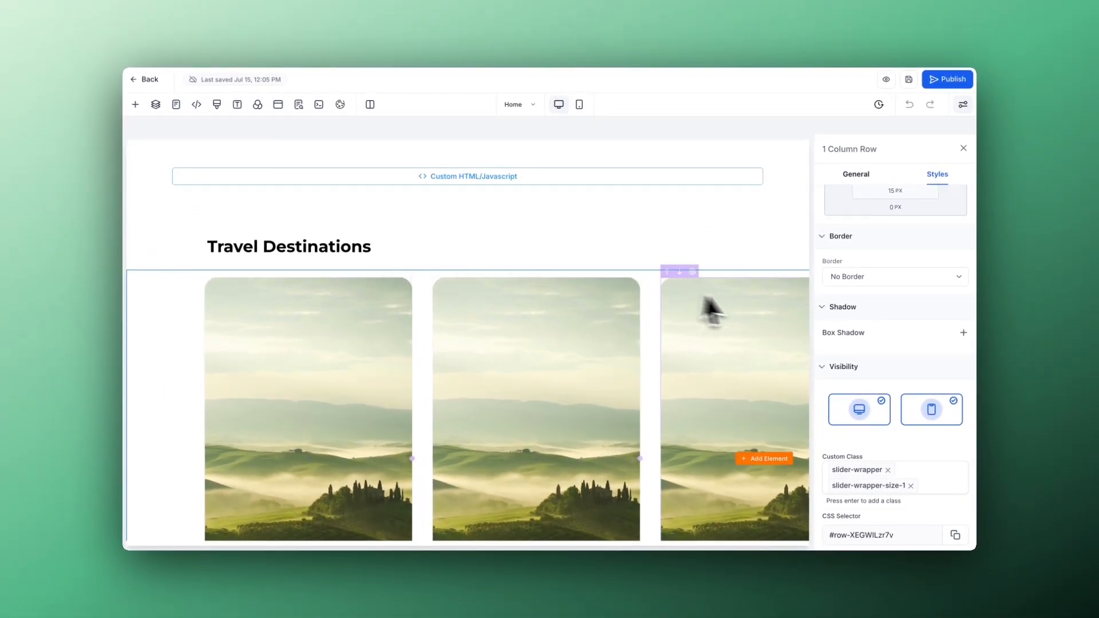
left_click(840, 475)
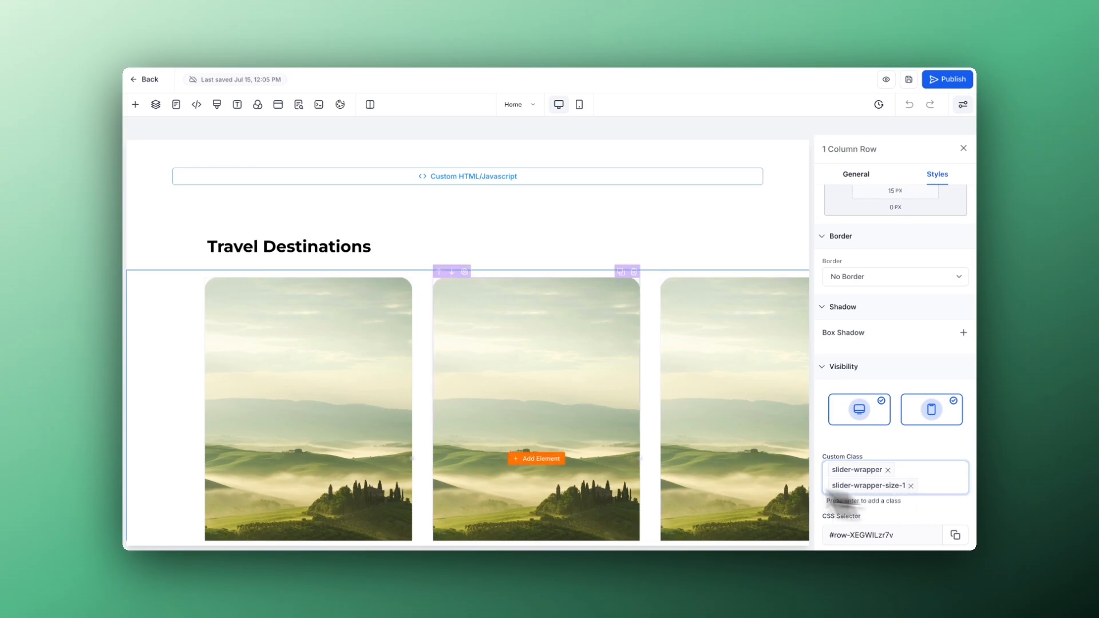
scroll(562, 458, "down", 8)
left_click(492, 240)
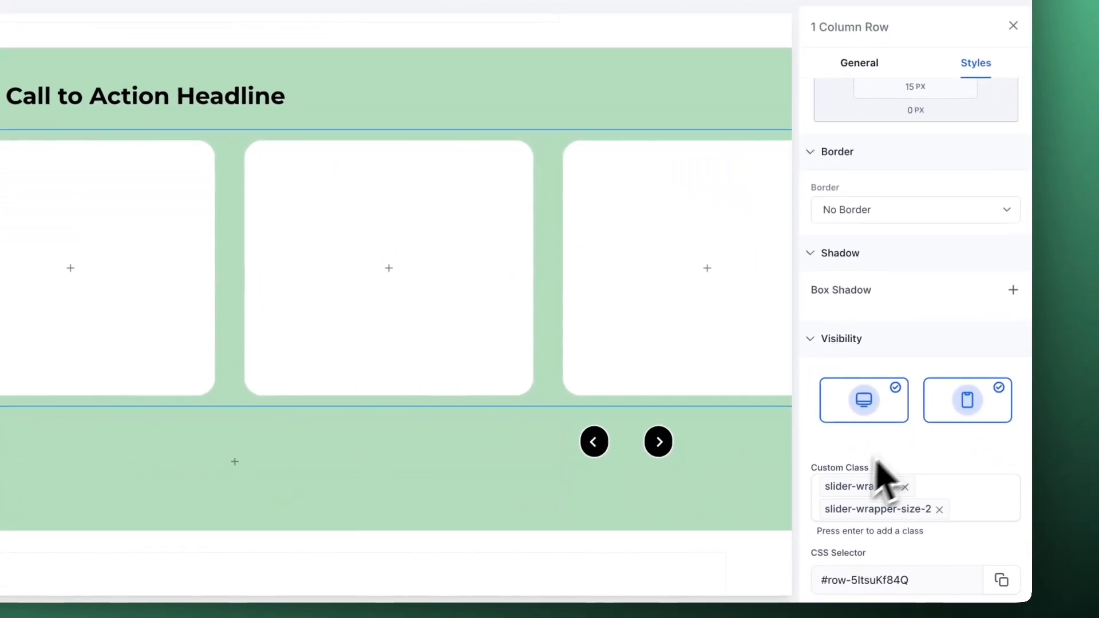
Inspect the styles and custom classes of the arrow row and its arrow column beneath the Travel Destinations cards.
left_click(929, 590)
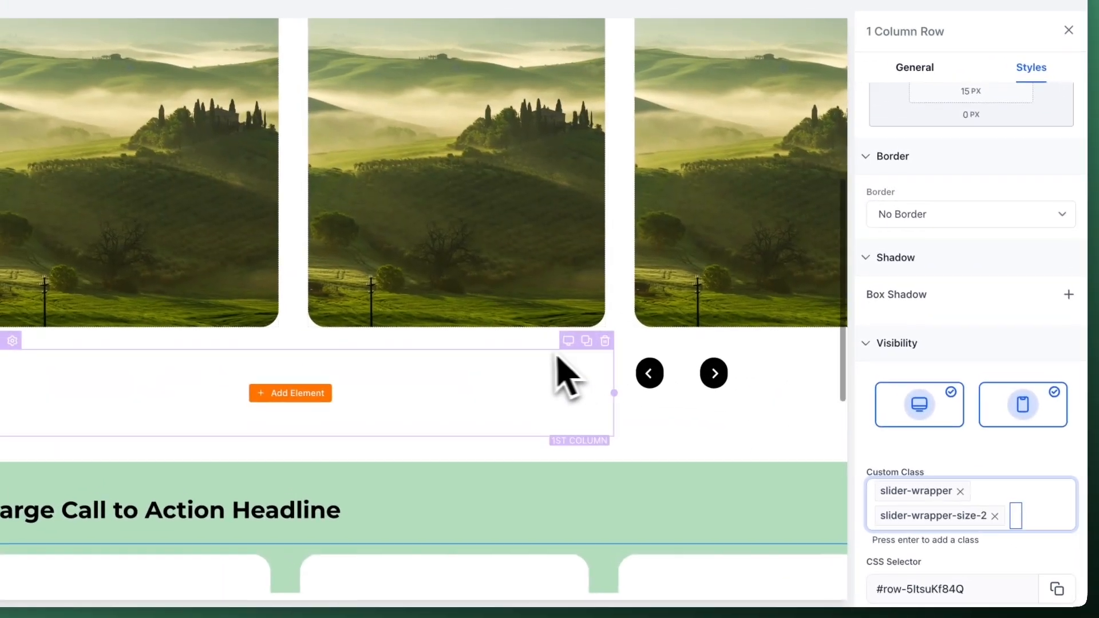
left_click(531, 347)
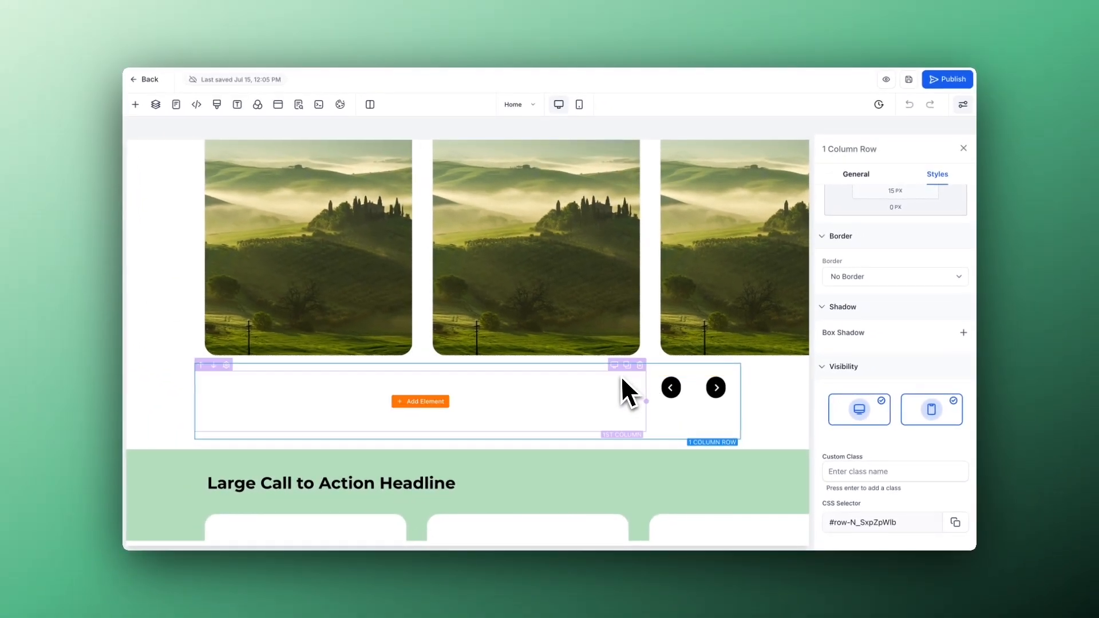
left_click(656, 377)
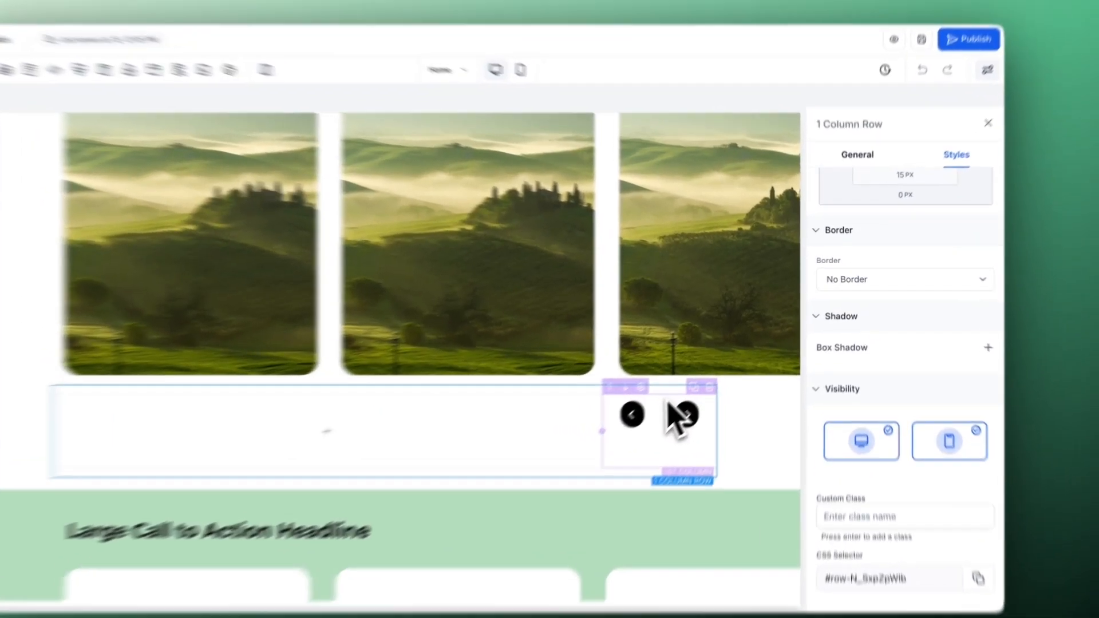
left_click(667, 404)
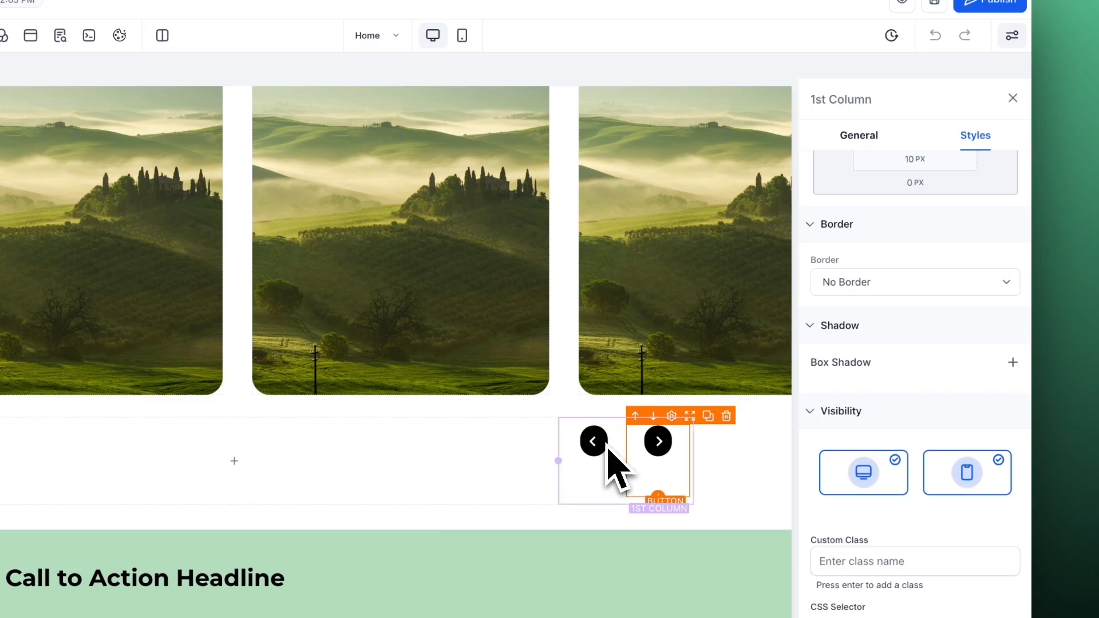
scroll(881, 229, "up", 3)
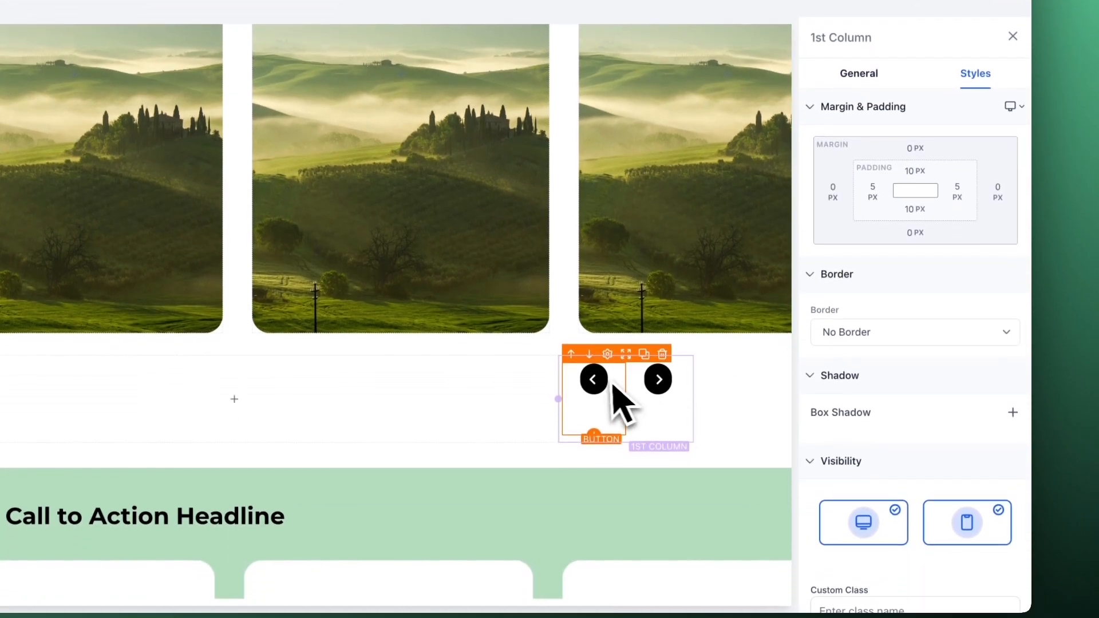
Inspect the custom classes of the previous and next arrow buttons in the Travel Destinations section.
left_click(613, 467)
scroll(944, 325, "down", 2)
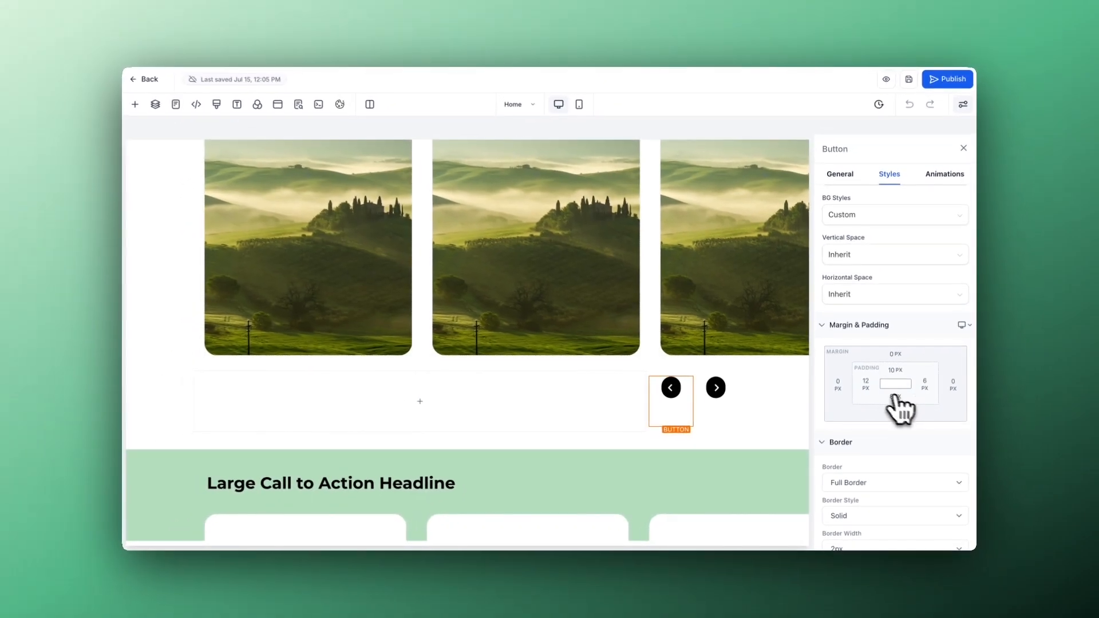
mouse_move(682, 396)
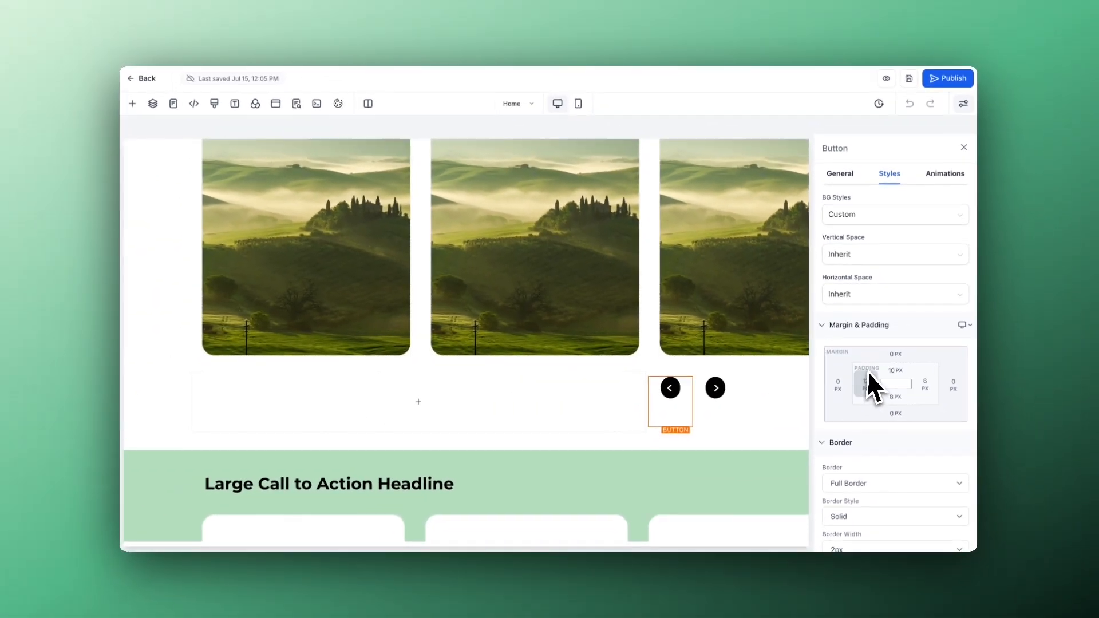
scroll(868, 373, "down", 10)
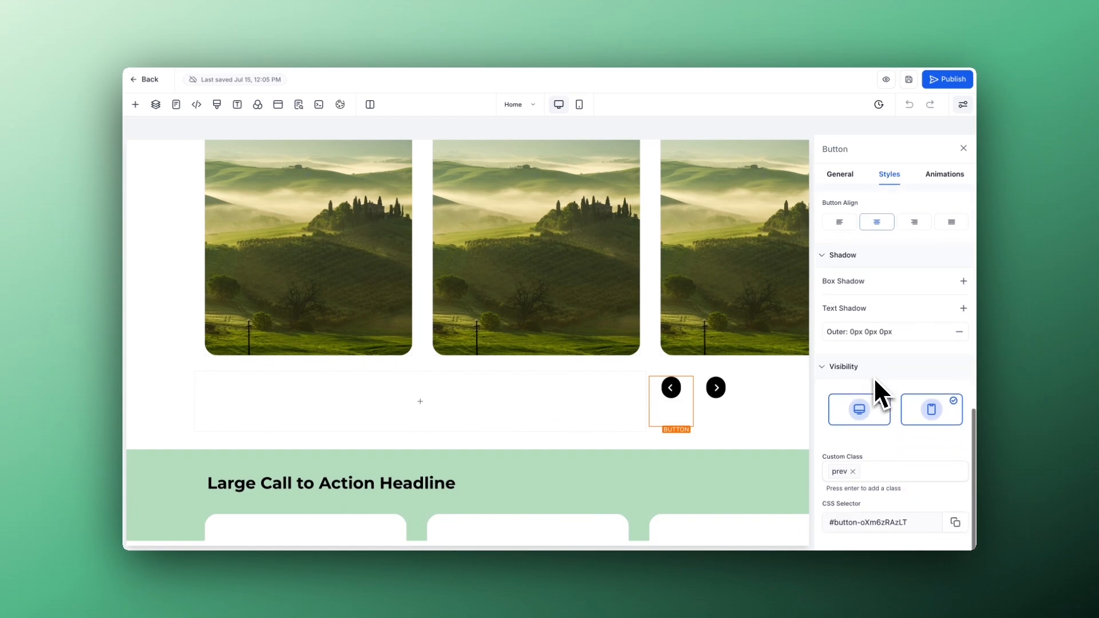
left_click(837, 480)
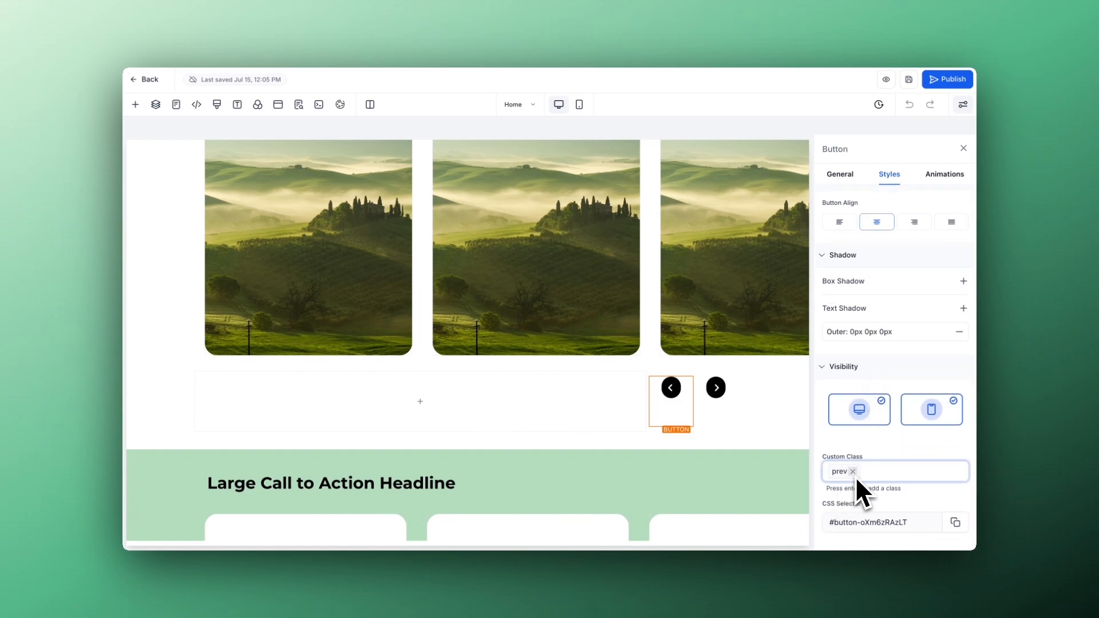
left_click(716, 388)
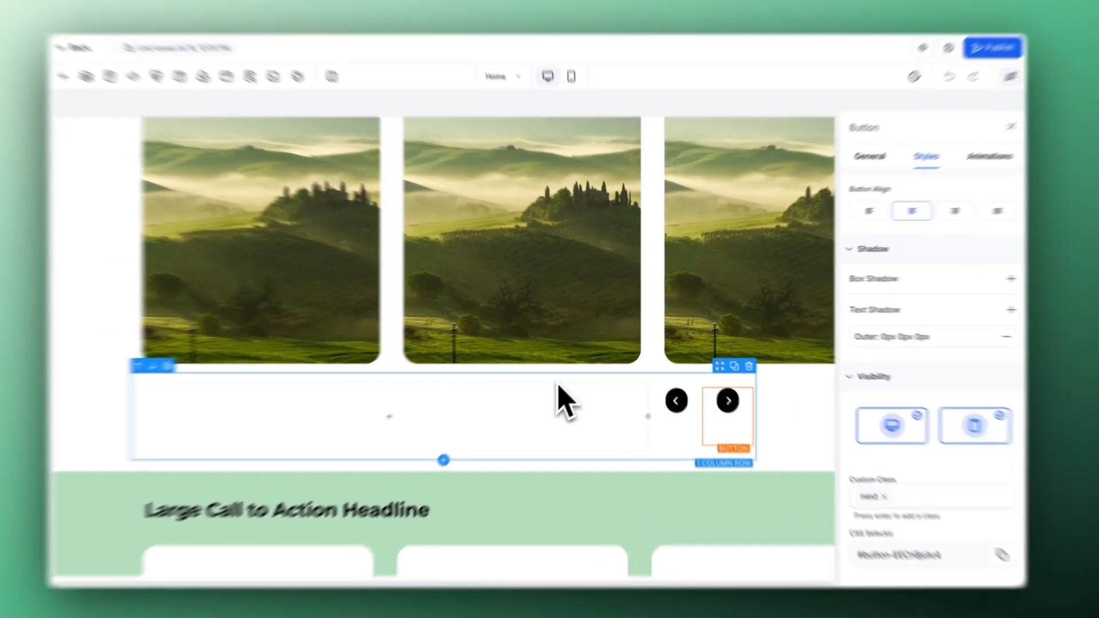
Check the custom classes of the Travel Destinations card row and its first card, and review that card's margin and padding.
left_click(563, 375)
scroll(538, 412, "up", 3)
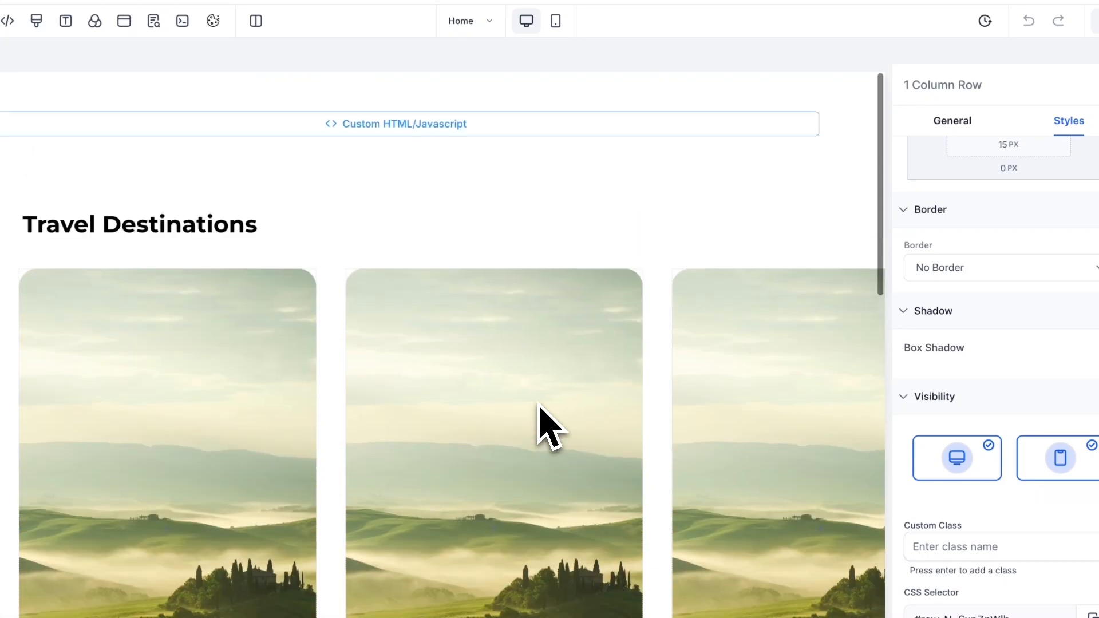
left_click(418, 275)
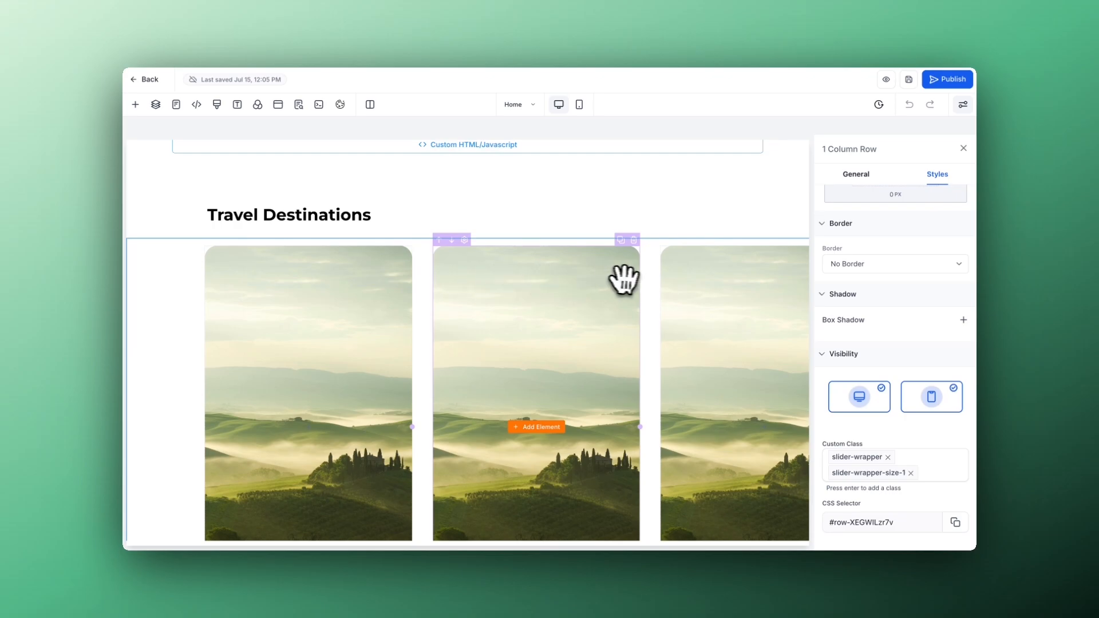
left_click(358, 263)
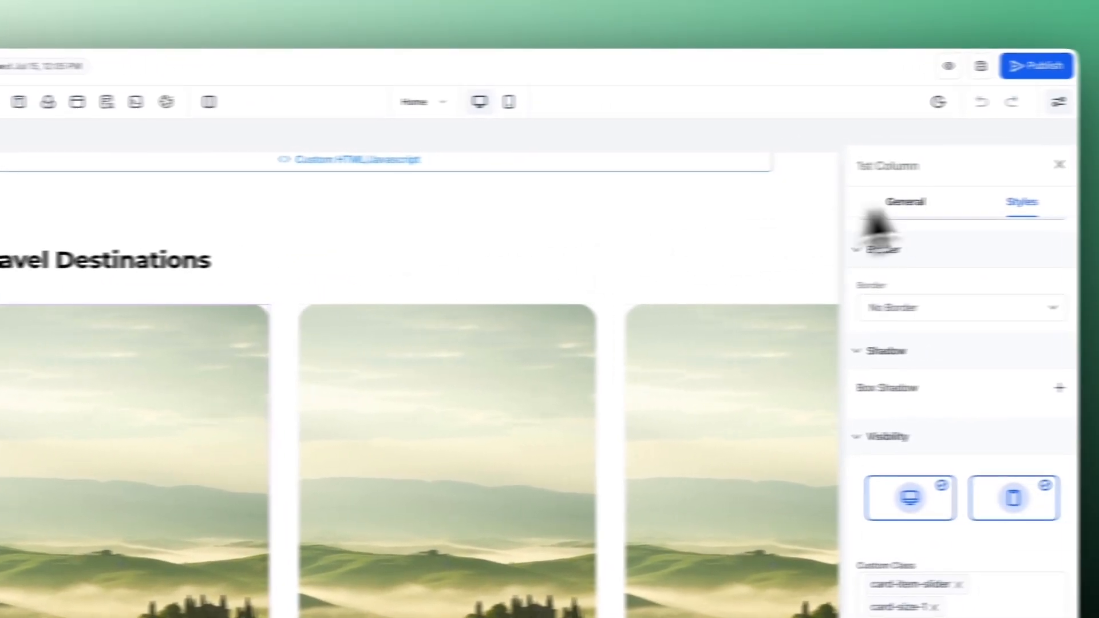
scroll(927, 317, "up", 3)
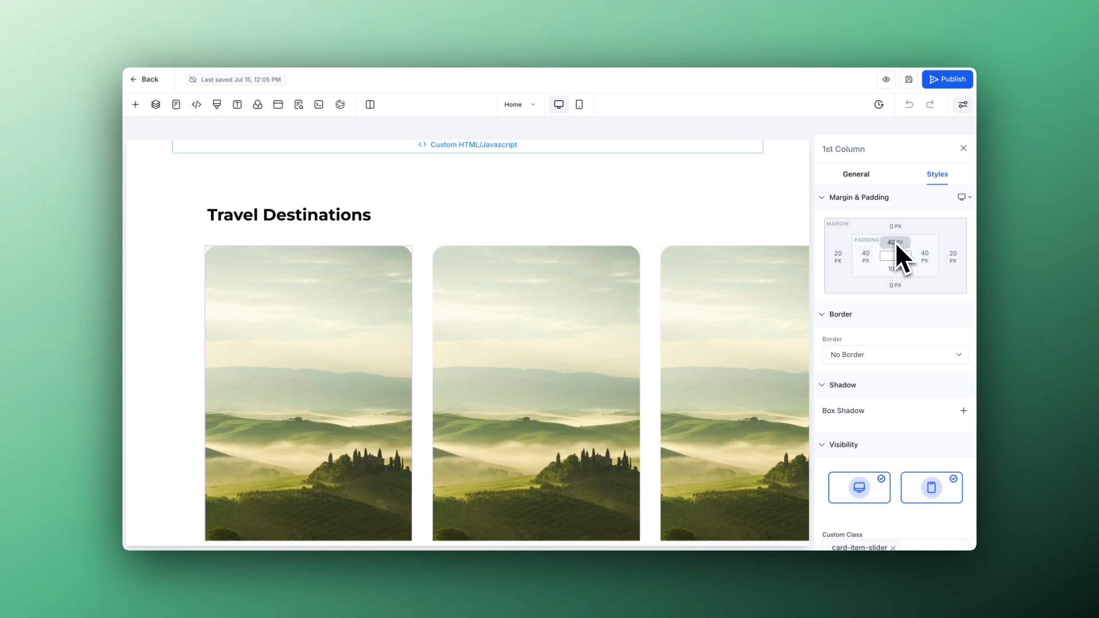
scroll(312, 427, "down", 2)
Add a Headline, a Bullet list and a Button to the first Travel Destinations card, closing any stray panel.
left_click(313, 375)
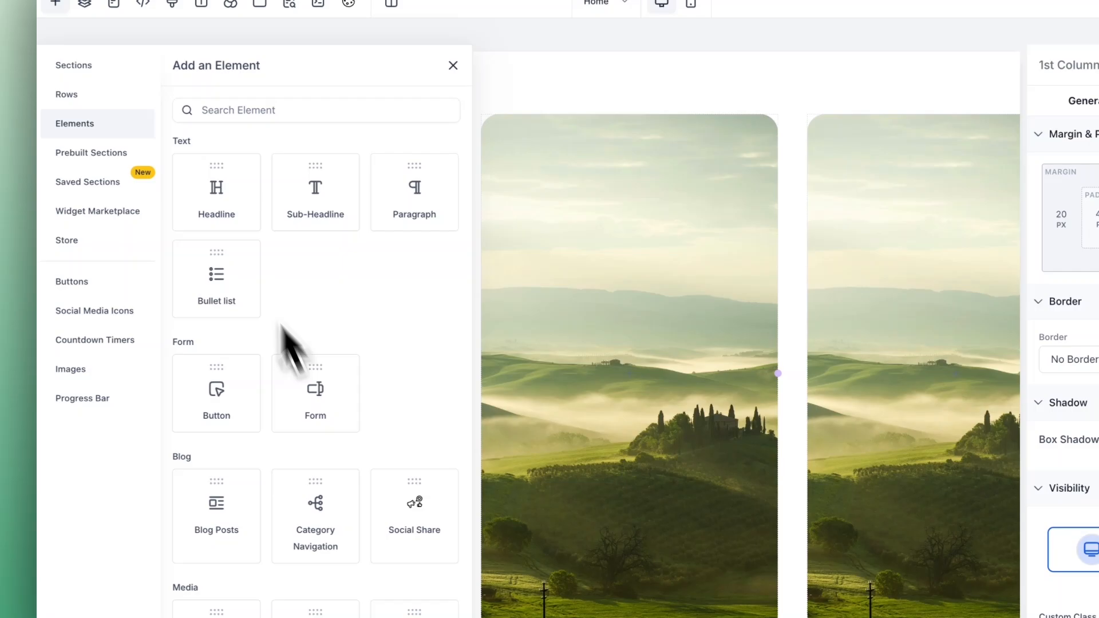
left_click_drag(218, 198, 299, 368)
left_click(304, 415)
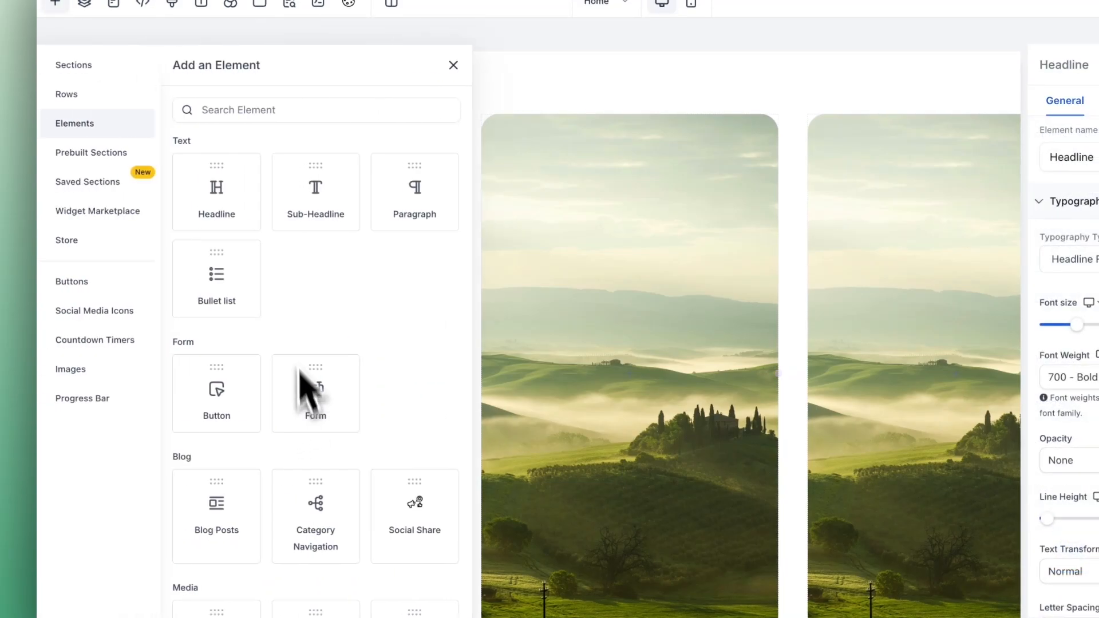
left_click_drag(217, 276, 233, 314)
scroll(318, 418, "down", 3)
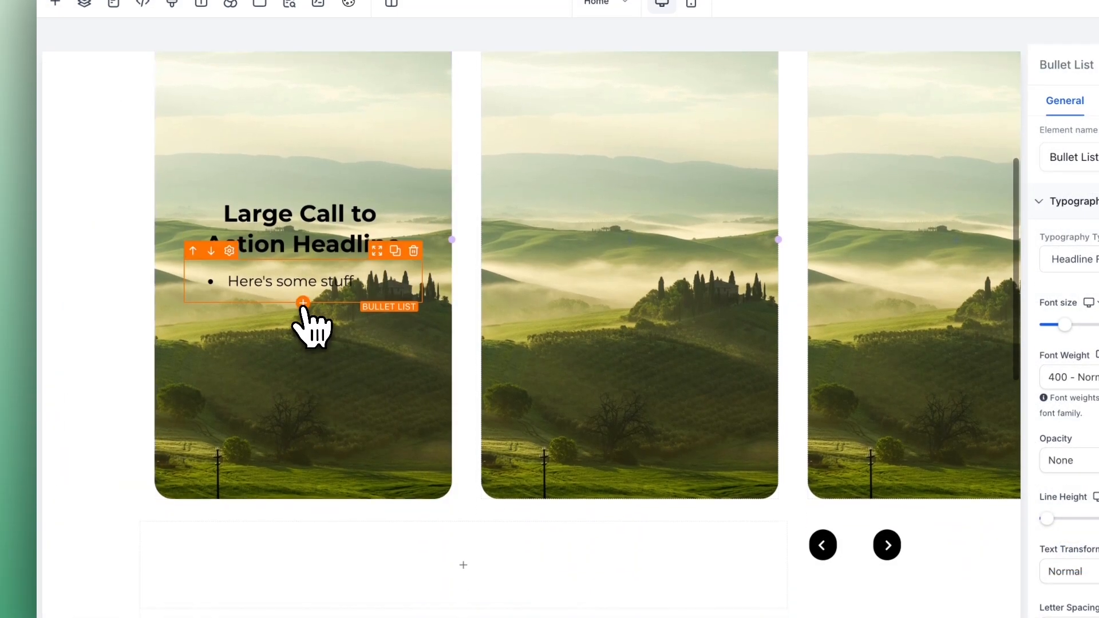
left_click(302, 303)
left_click_drag(216, 380, 373, 368)
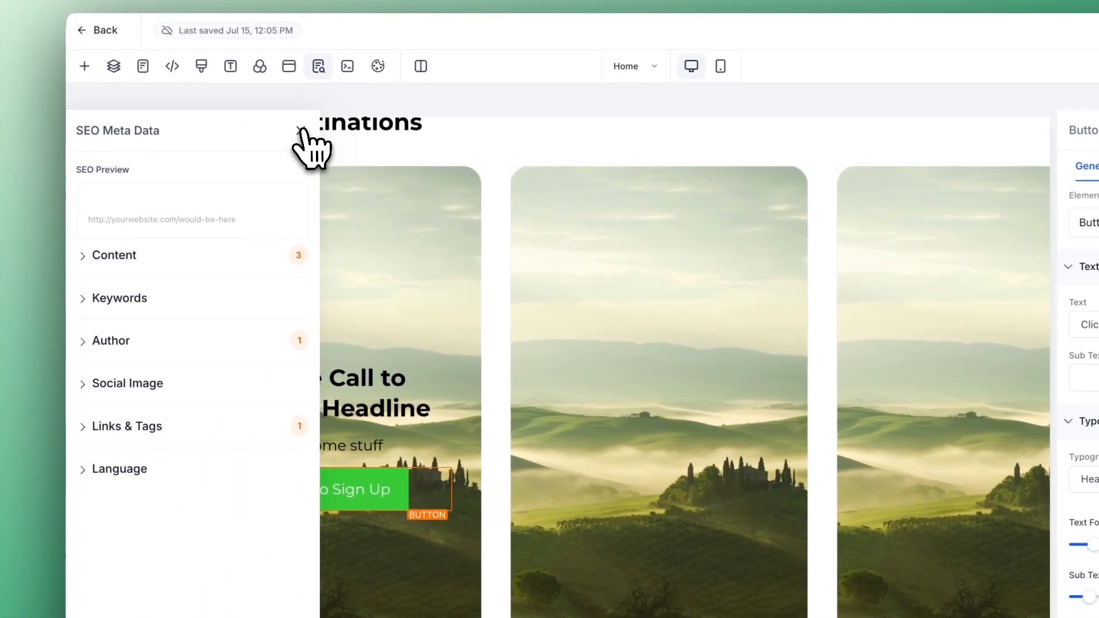
left_click(226, 97)
Remove the zoom-in-and-shadow custom class from the first Travel Destinations card.
left_click(301, 292)
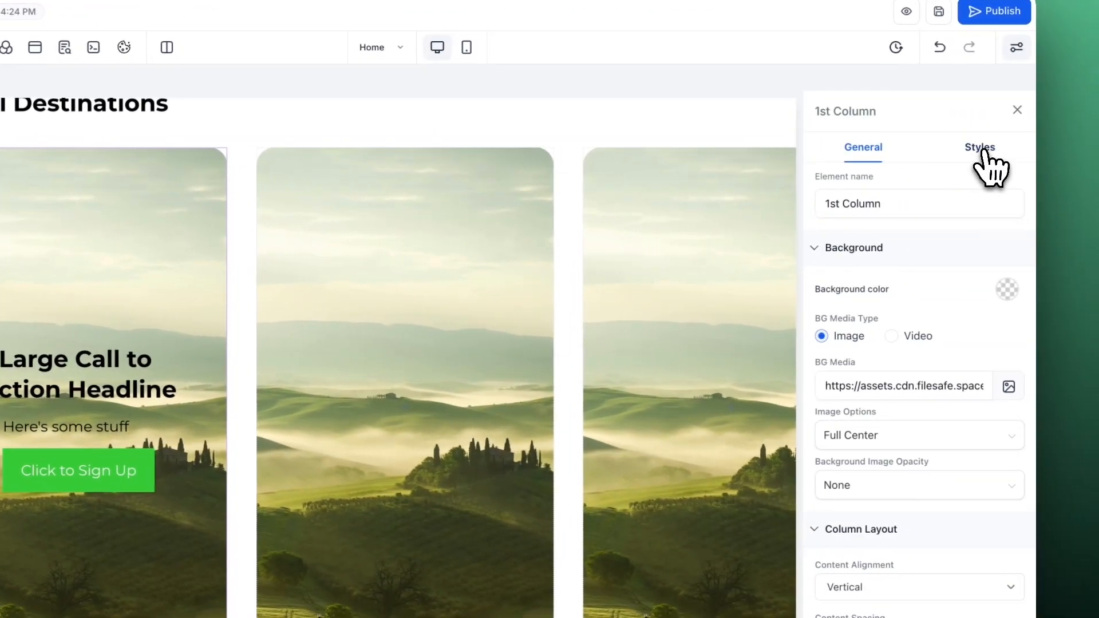
left_click(980, 150)
scroll(878, 366, "down", 3)
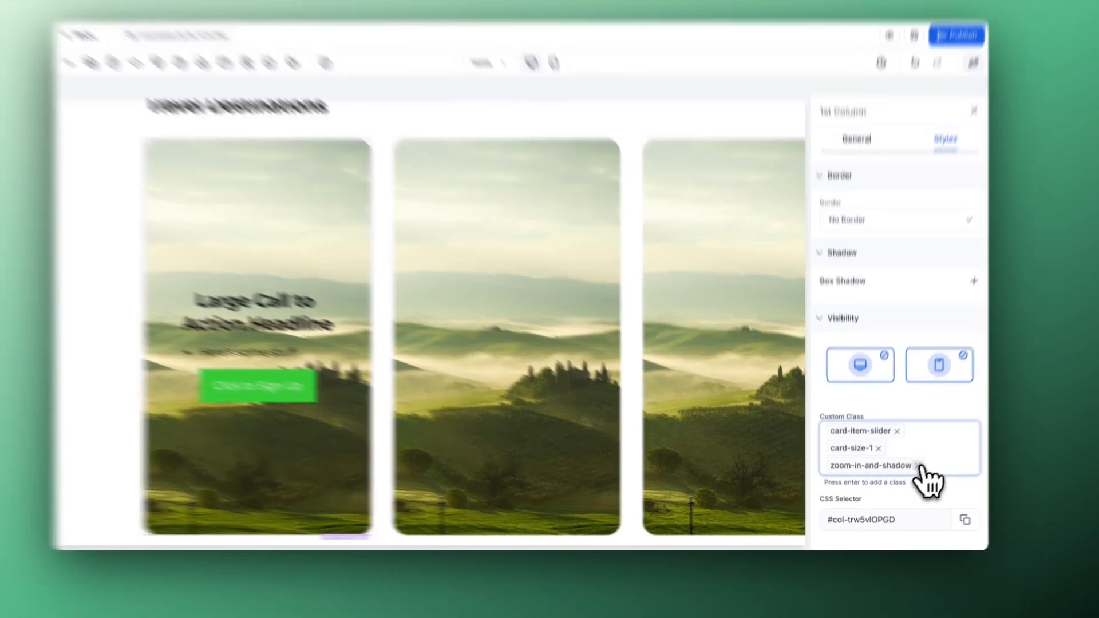
left_click(911, 473)
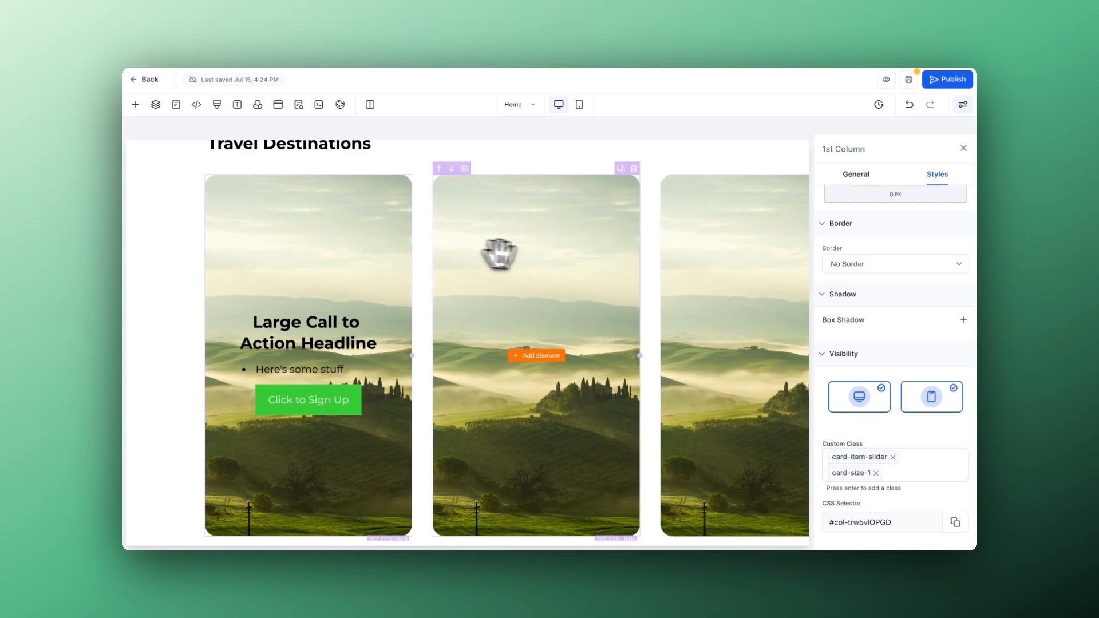
Compare the custom classes of the Travel Destinations cards with those of the first card in the green section.
scroll(380, 262, "down", 1)
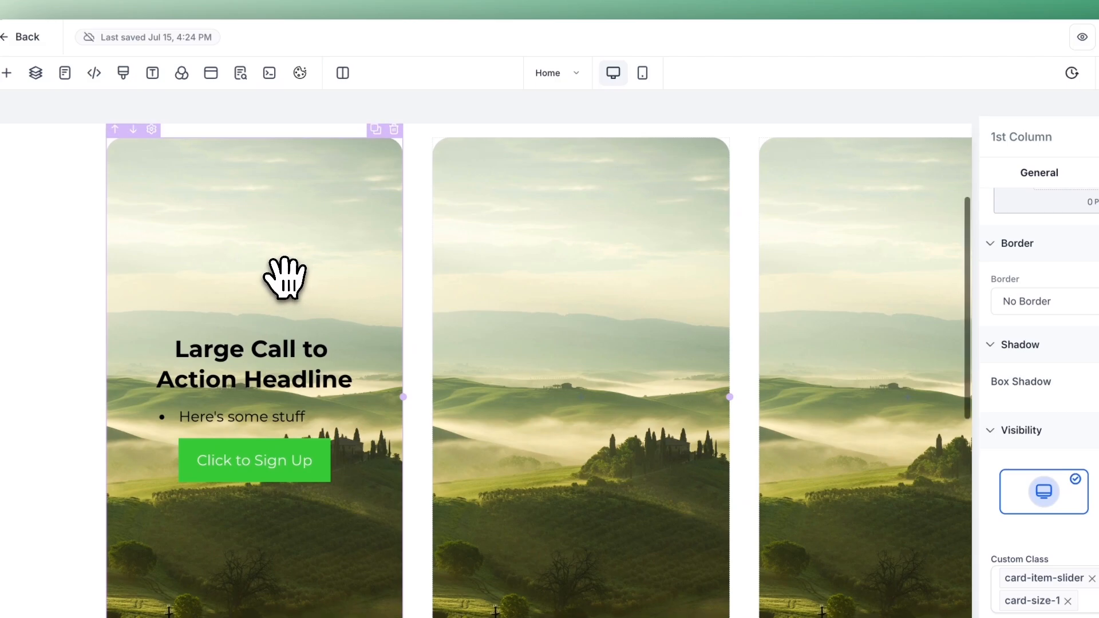
scroll(288, 272, "up", 1)
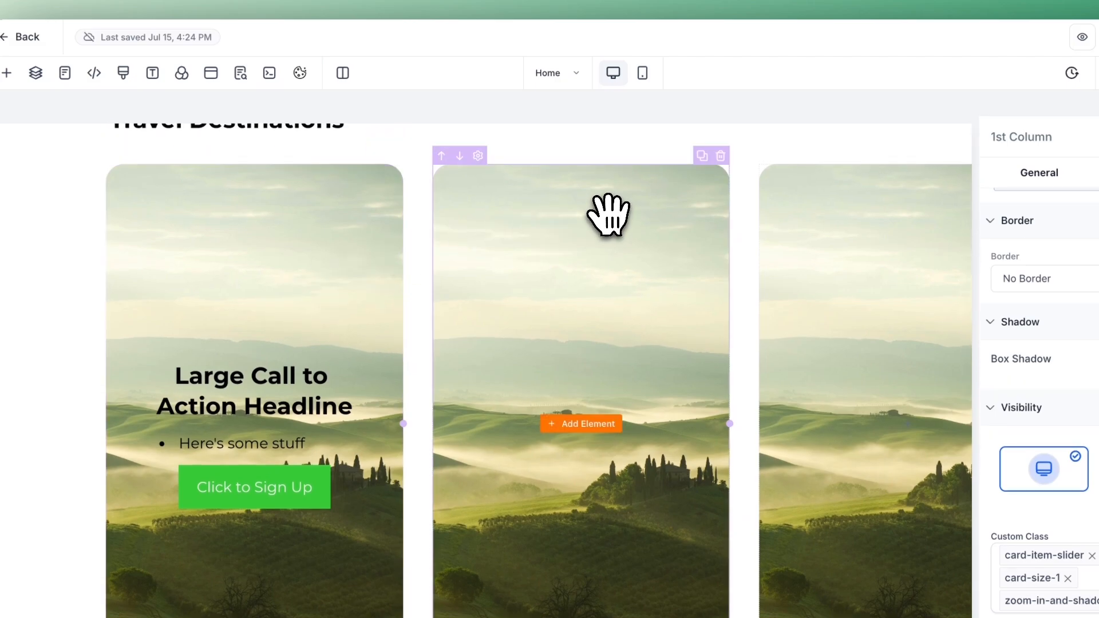
scroll(320, 269, "down", 10)
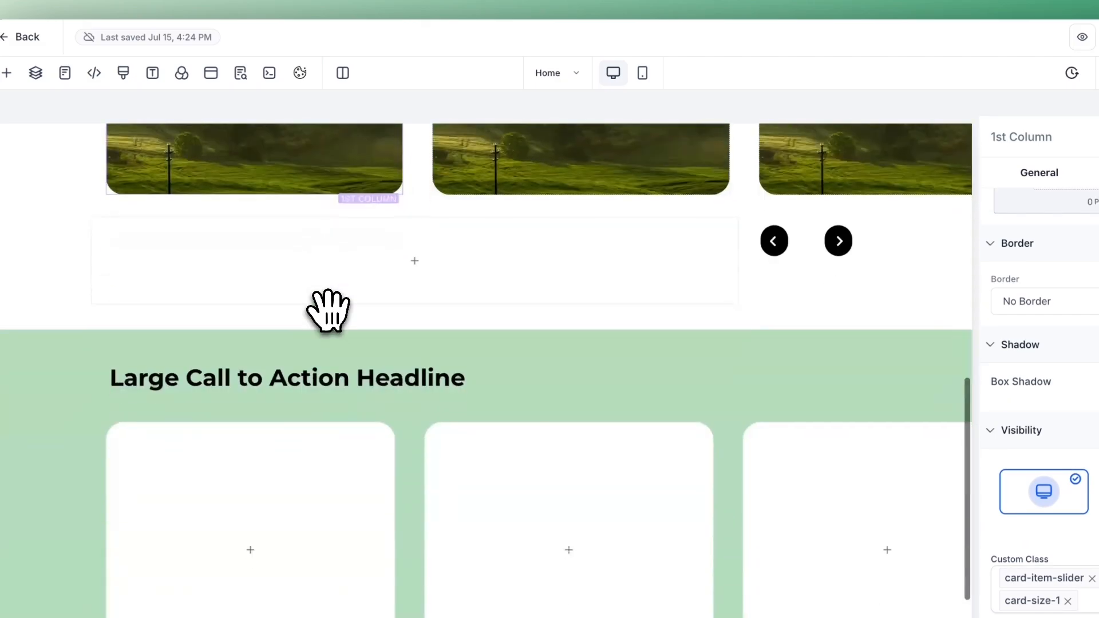
scroll(328, 309, "down", 5)
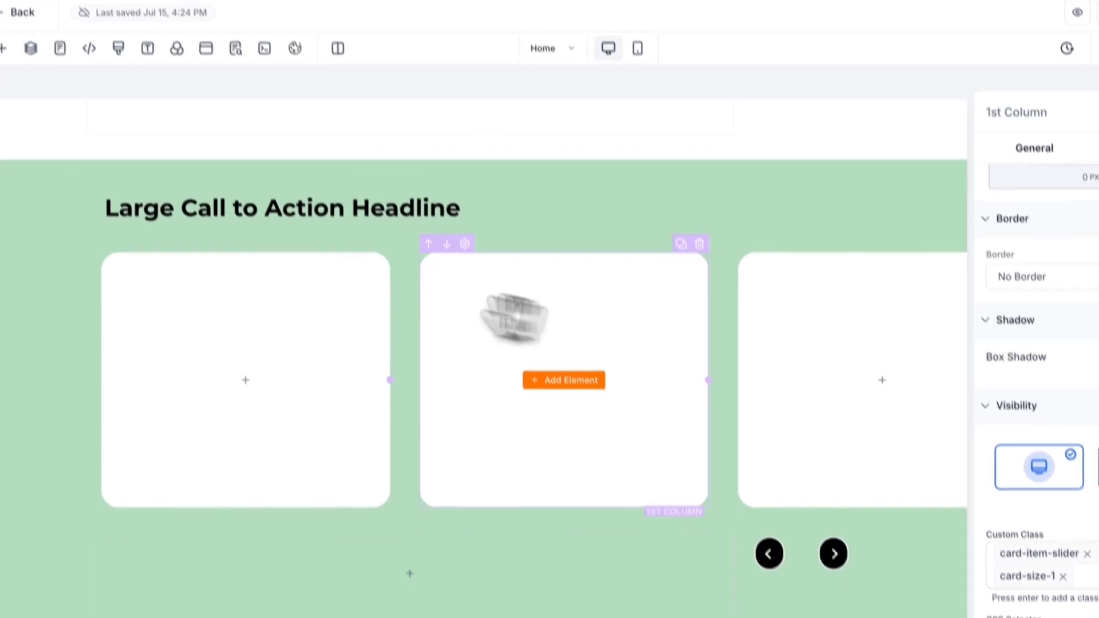
left_click(269, 292)
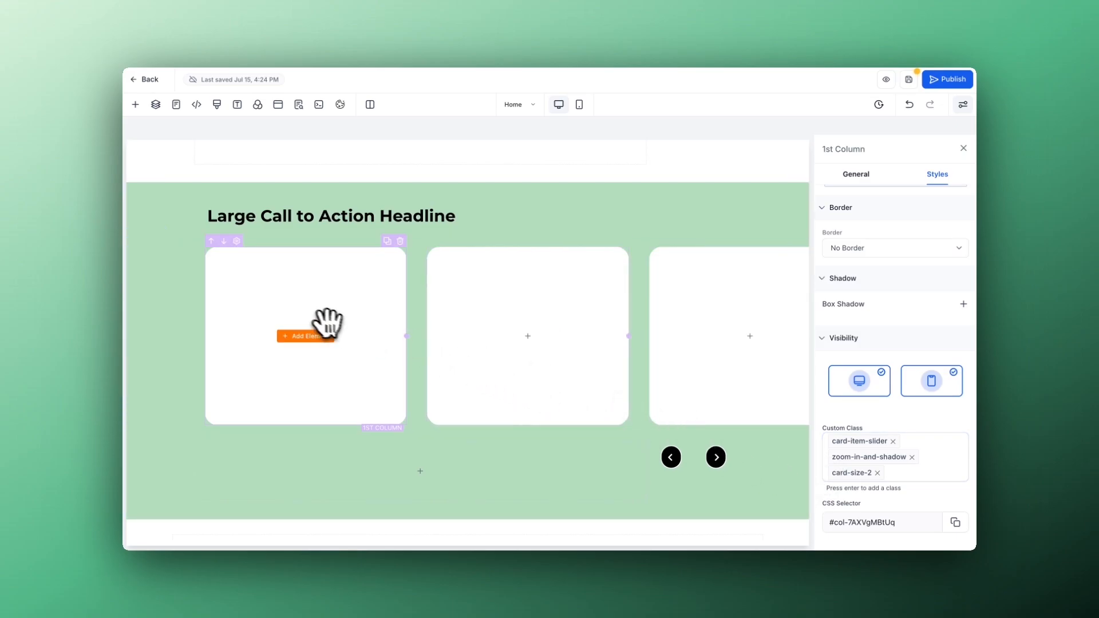
scroll(275, 334, "up", 10)
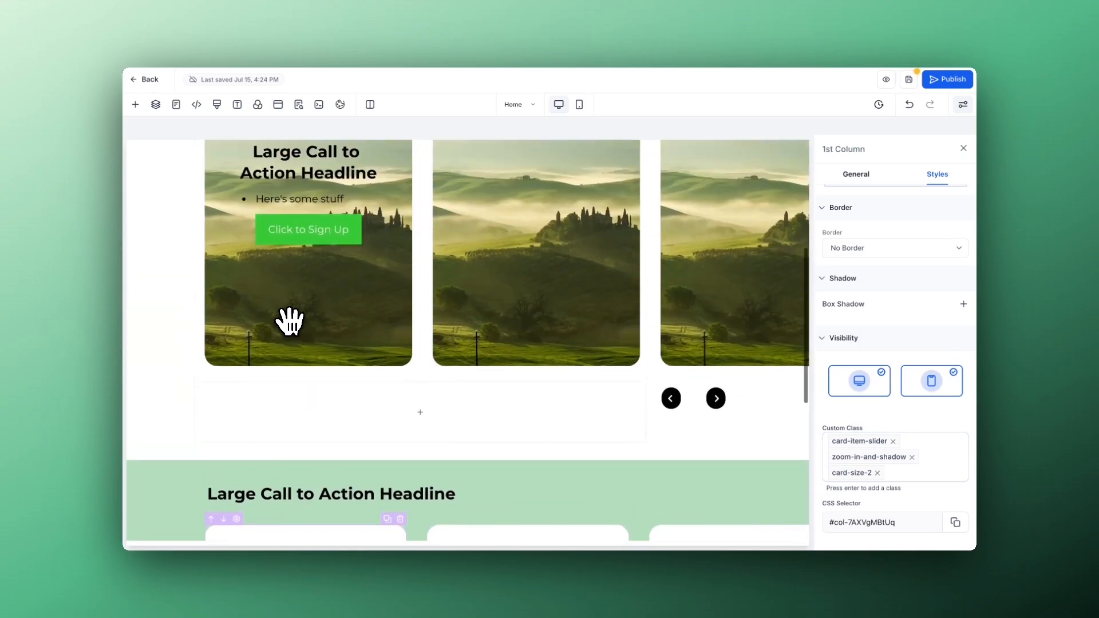
left_click(289, 319)
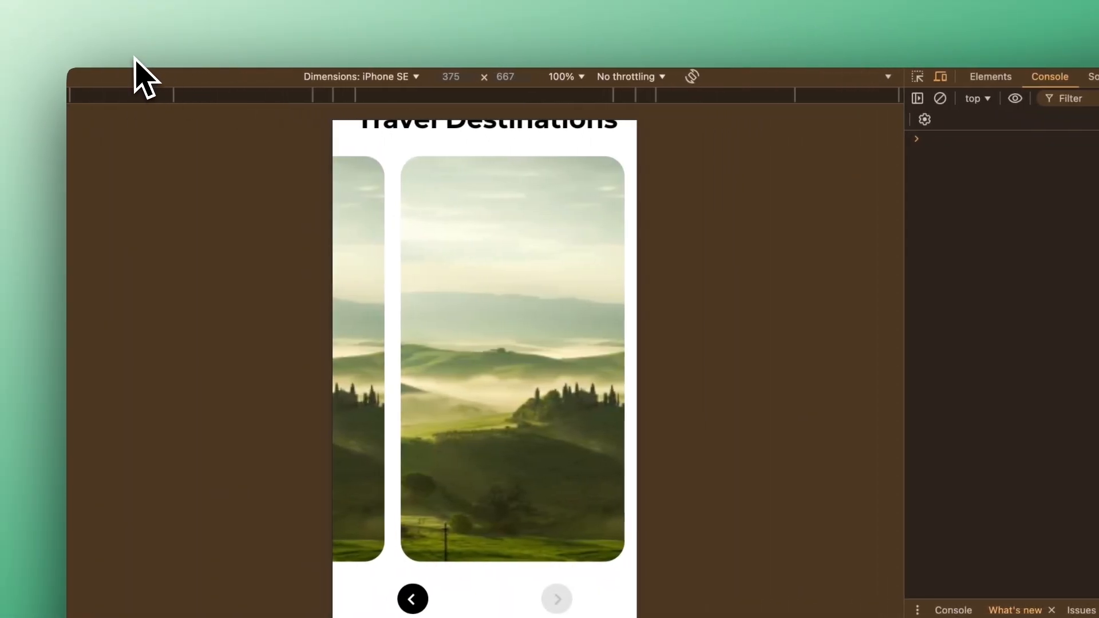
Switch to the page preview in iPhone SE size and test the Travel Destinations slider's next and previous arrows.
left_click(69, 61)
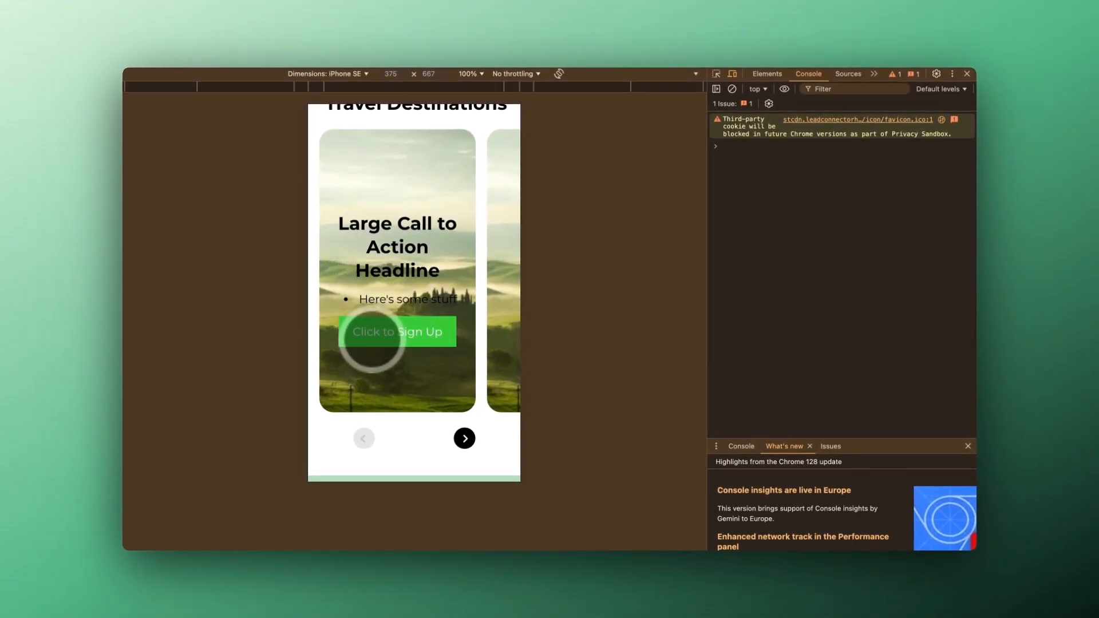
left_click(464, 439)
left_click(364, 438)
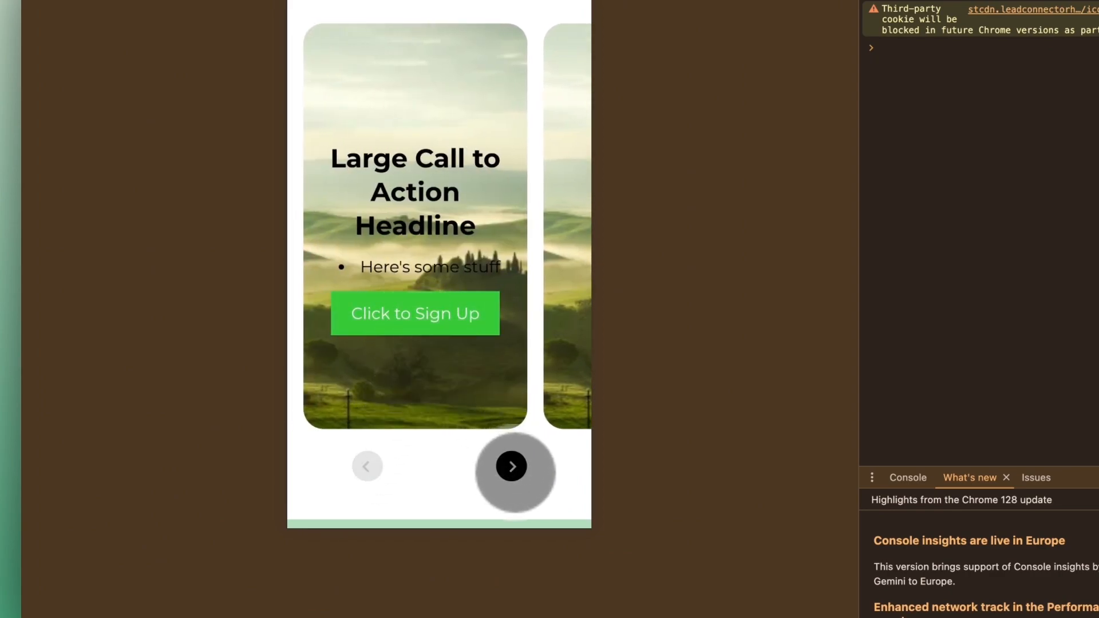
left_click(513, 470)
left_click(513, 470)
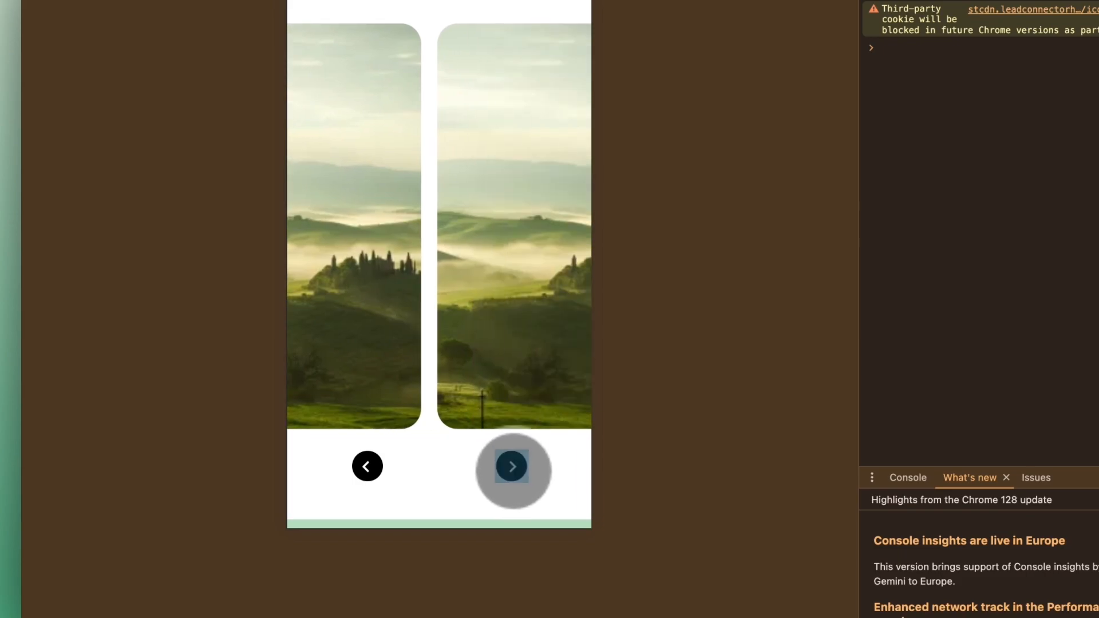
left_click(513, 471)
left_click(379, 467)
left_click(379, 467)
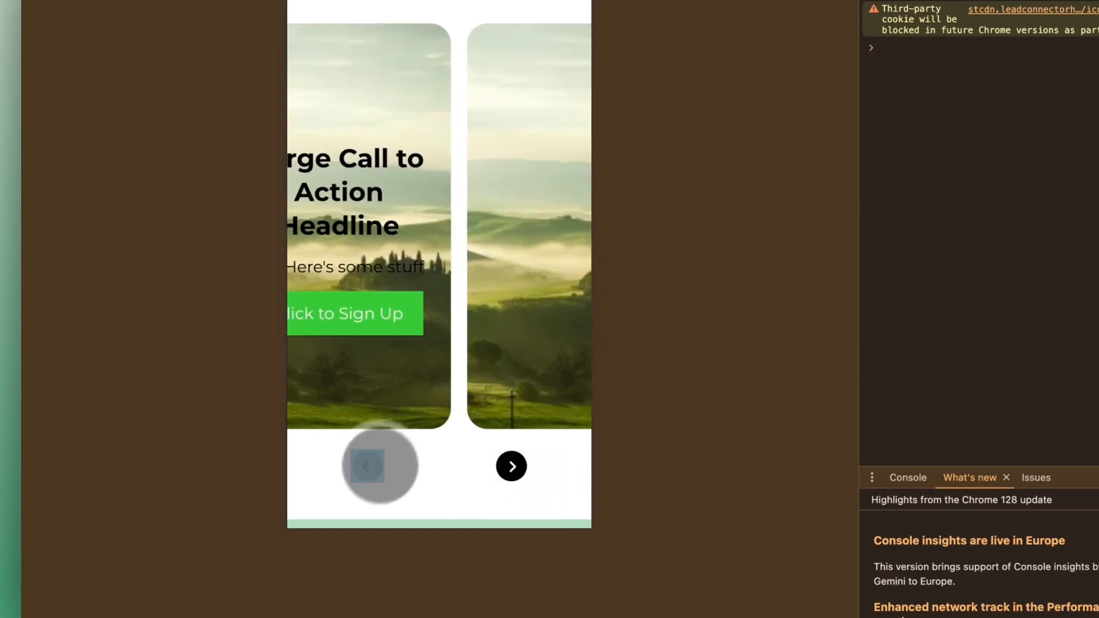
Swipe the Travel Destinations cards by hand in the mobile preview.
left_click_drag(454, 297, 532, 286)
left_click_drag(405, 273, 544, 272)
left_click_drag(508, 227, 483, 206)
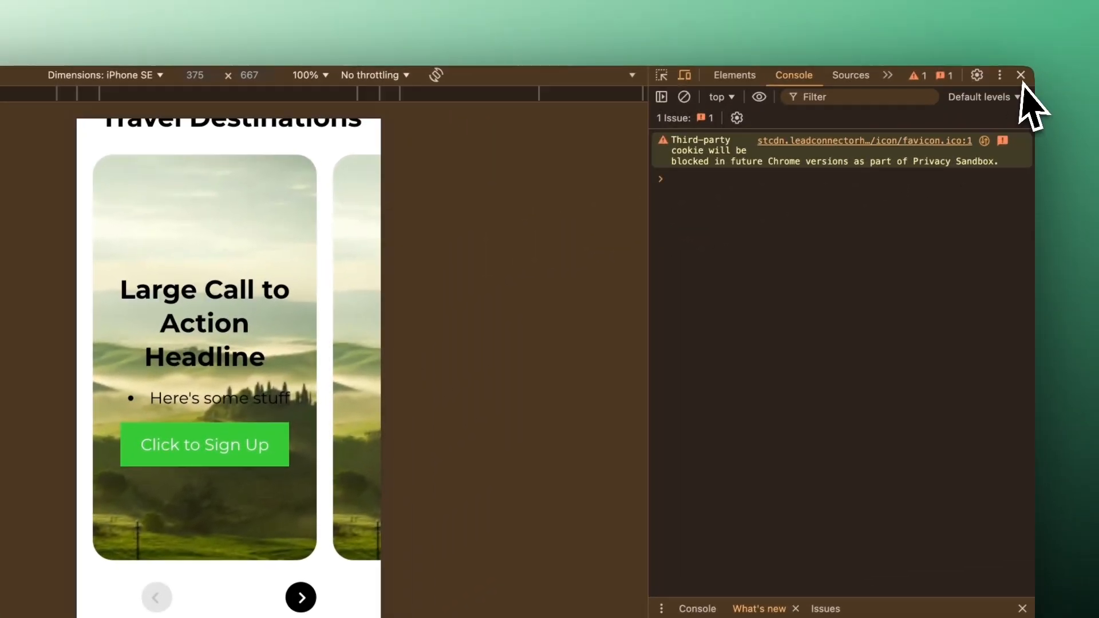
Close the browser's developer tools on the preview page and switch back to the website builder.
left_click(1022, 75)
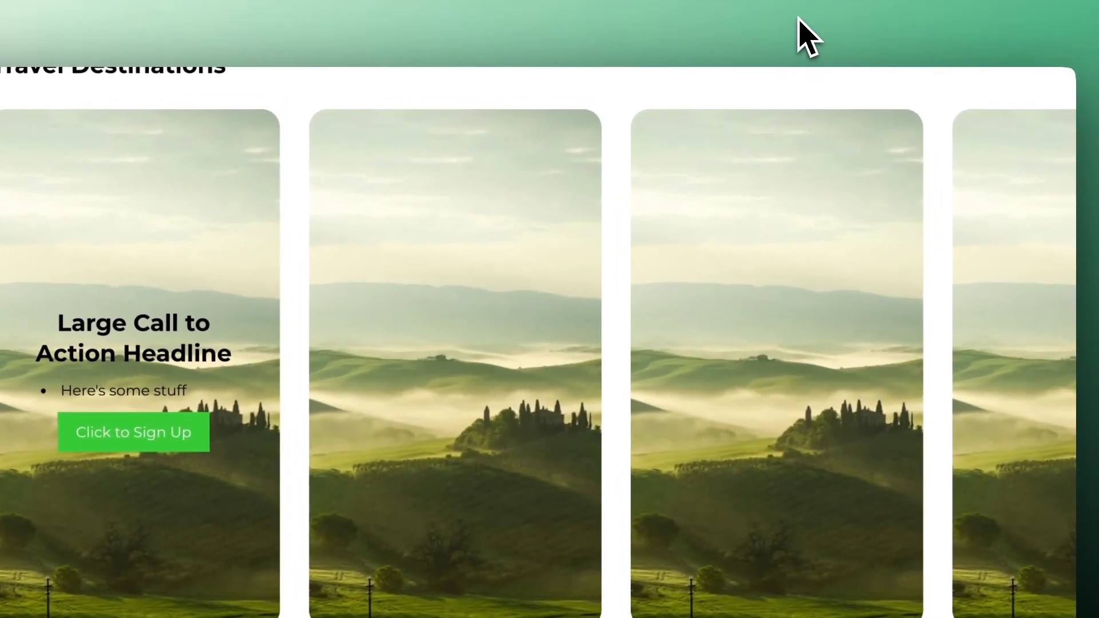
left_click(798, 21)
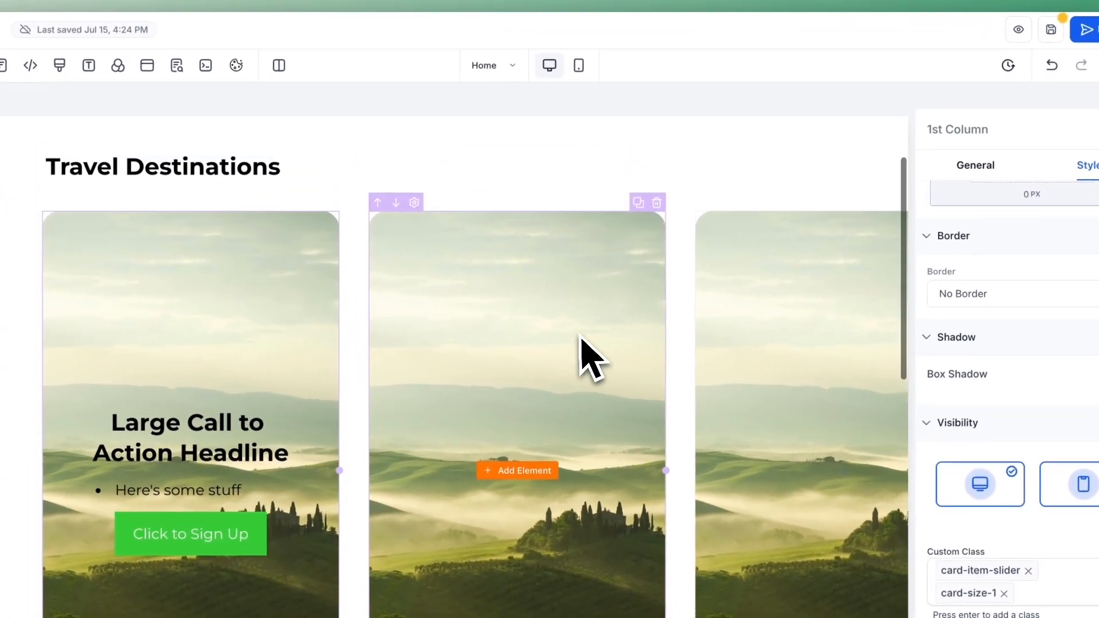
scroll(581, 344, "up", 3)
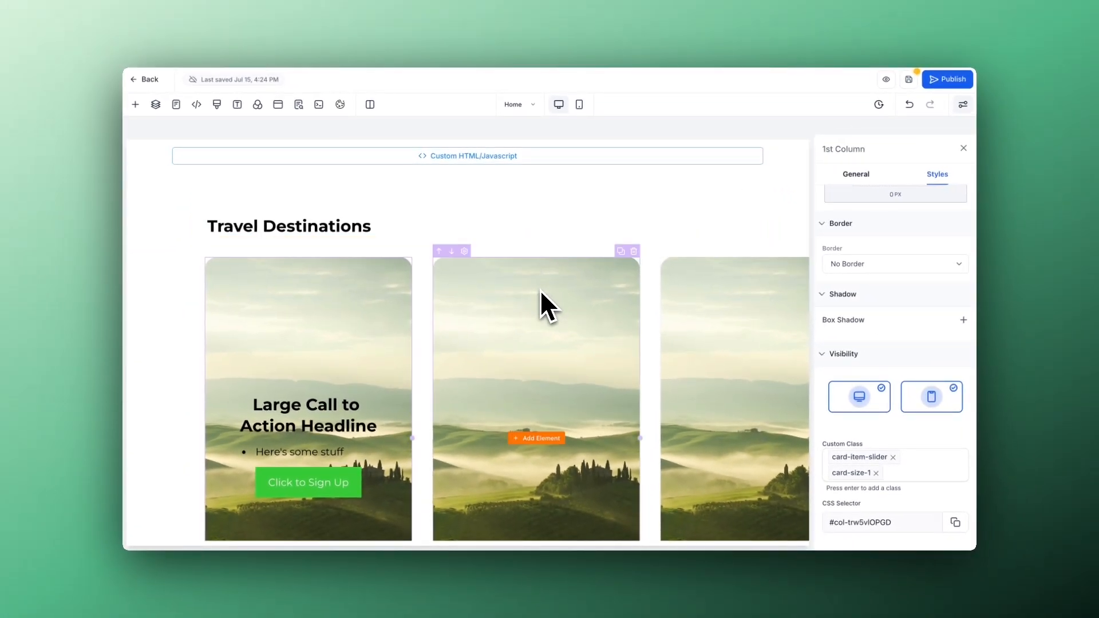
scroll(541, 290, "down", 1)
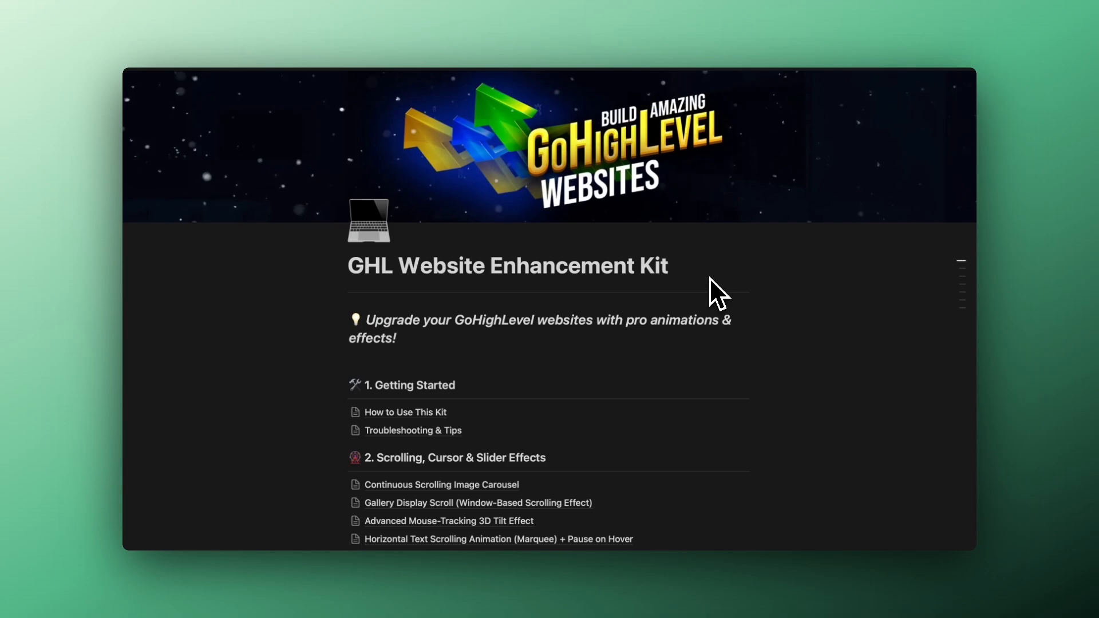
Look through the GHL Website Enhancement Kit's effect list, including the Advanced Gallery/Card Slider entry under Scrolling, Cursor & Slider Effects.
scroll(709, 283, "down", 1)
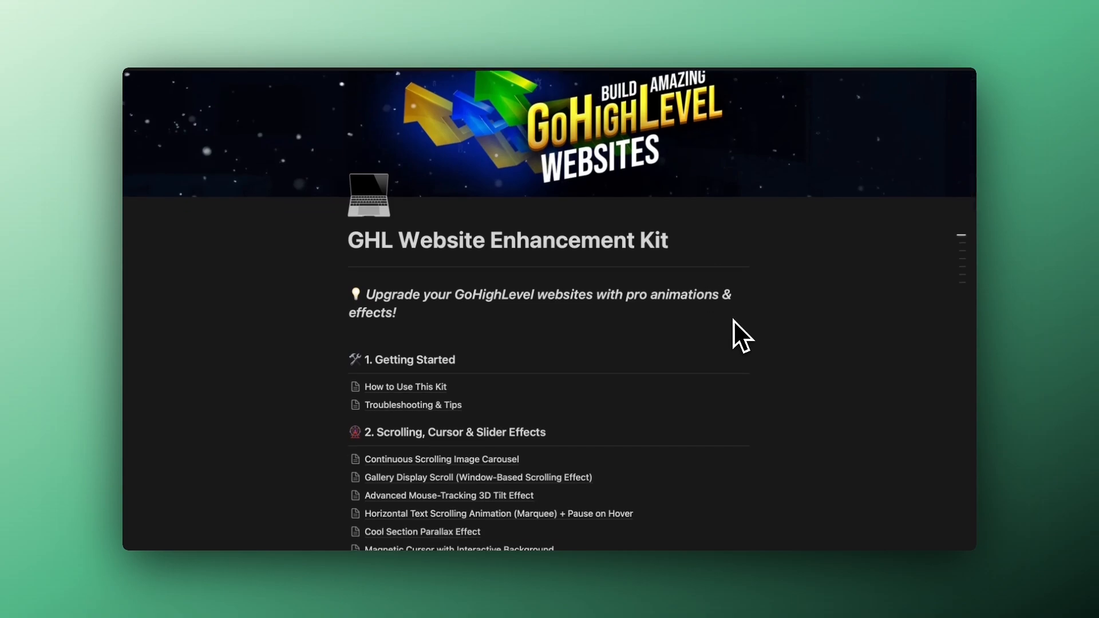
scroll(733, 320, "down", 3)
scroll(733, 321, "up", 4)
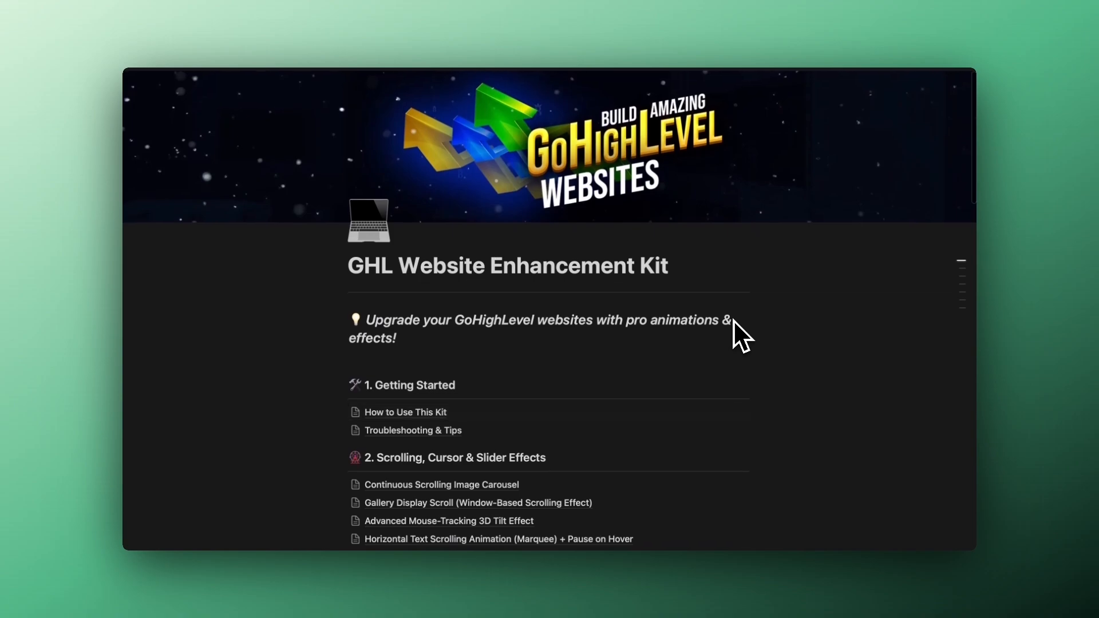
scroll(733, 320, "down", 5)
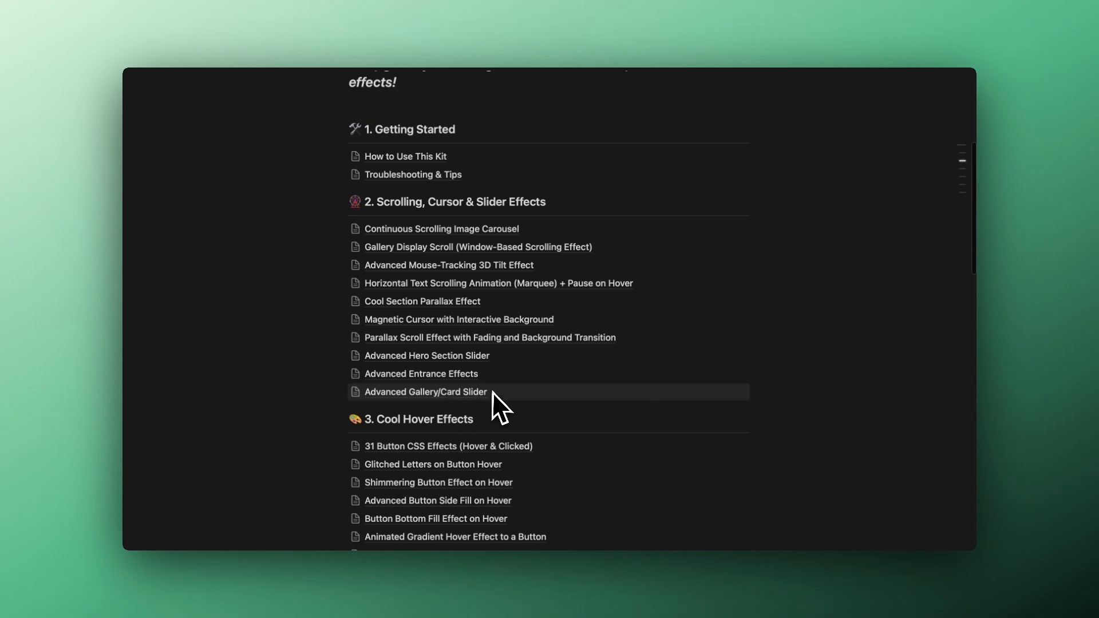
scroll(724, 332, "up", 2)
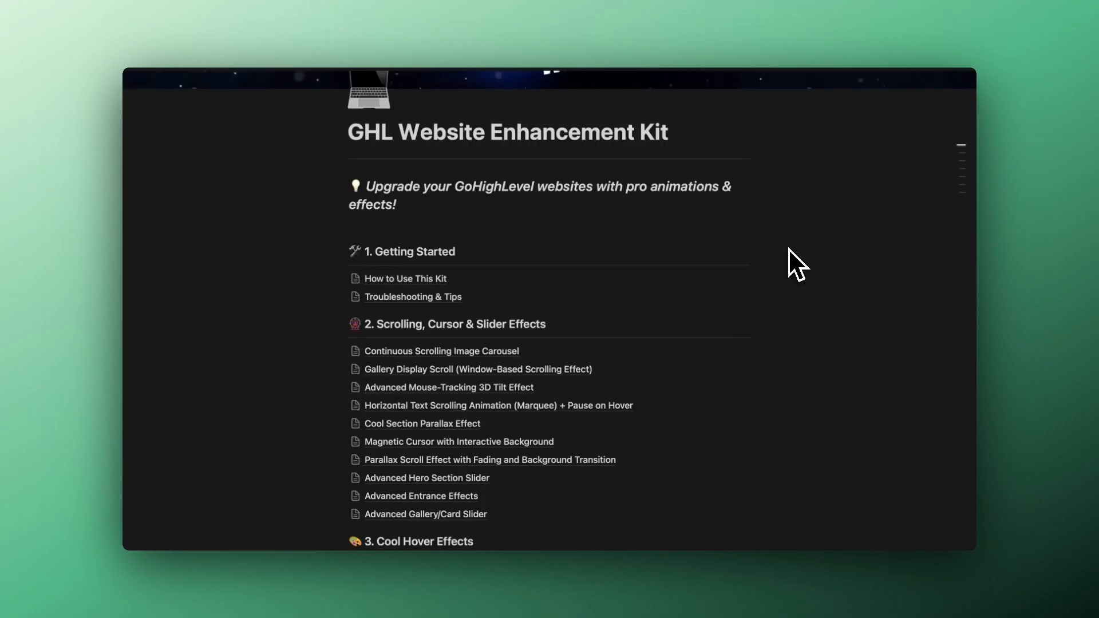
scroll(788, 248, "up", 2)
scroll(788, 249, "down", 3)
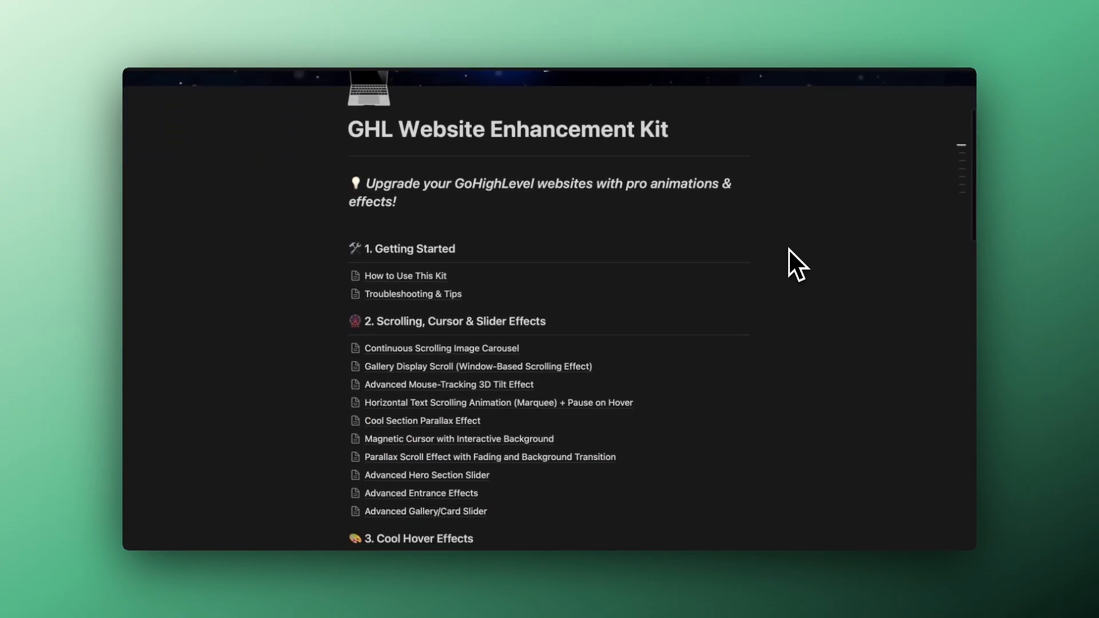
scroll(789, 248, "down", 2)
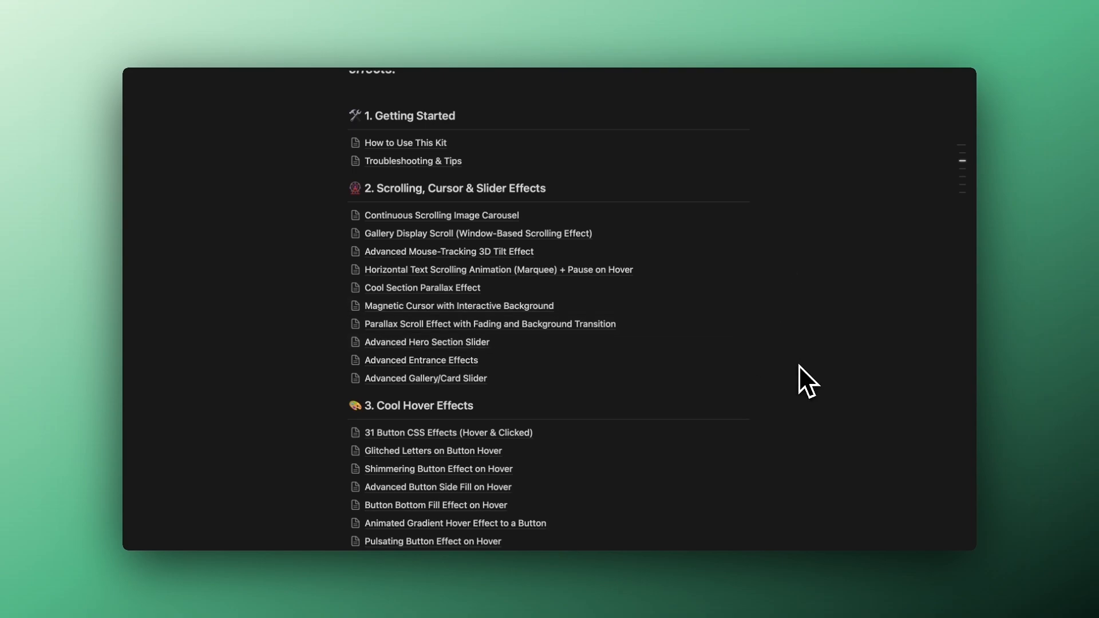
scroll(799, 365, "down", 1)
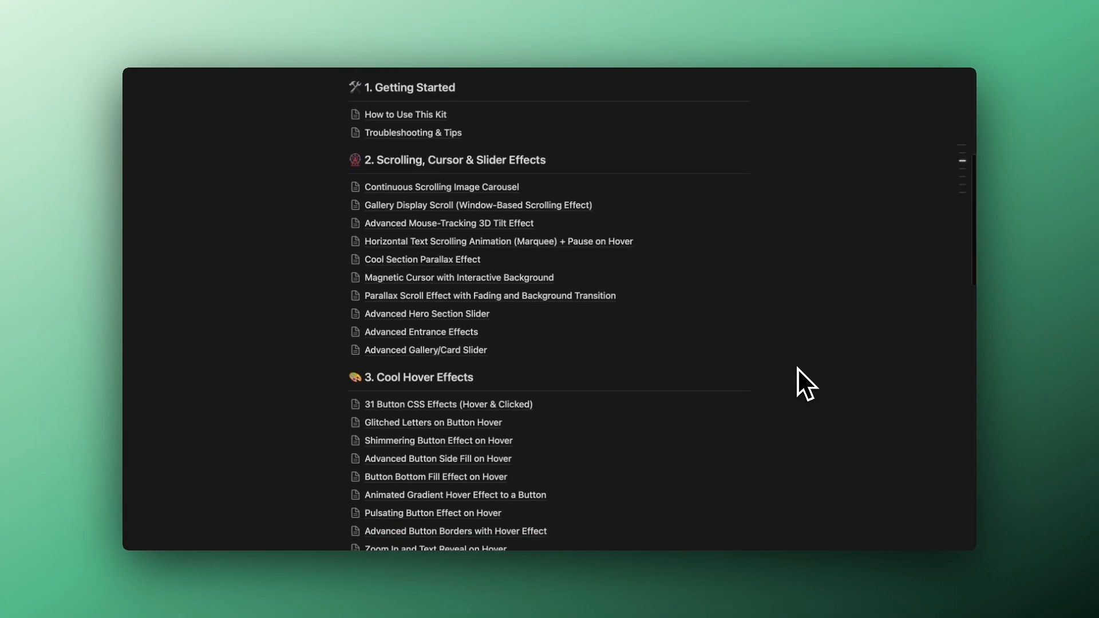